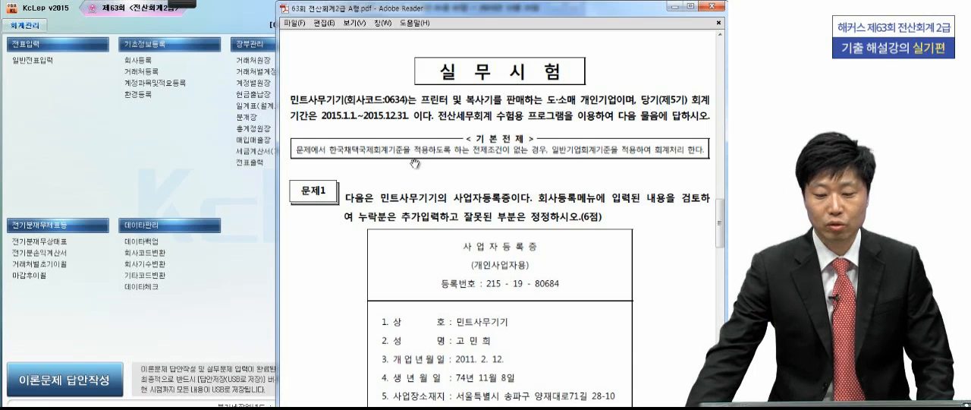
- Show the business registration certificate of Problem 1 and open the 회사등록 screen beside the exam PDF for comparison
drag(439, 311, 436, 164)
mouse_move(440, 236)
mouse_down()
mouse_move(444, 213)
mouse_move(434, 227)
mouse_up()
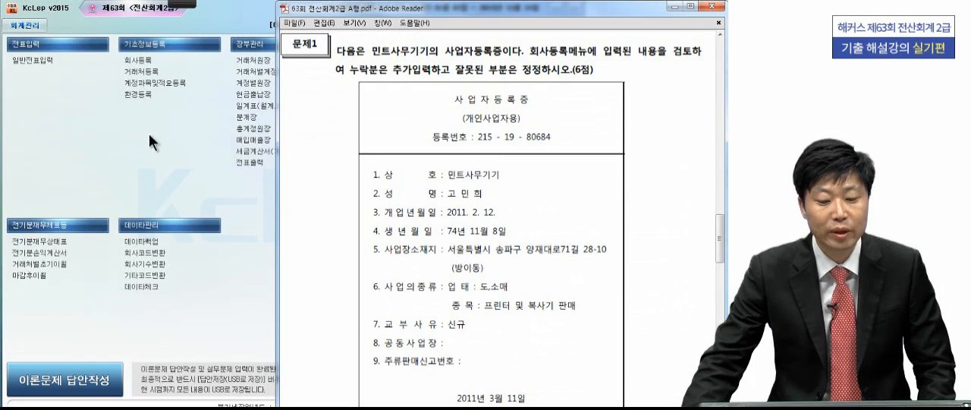
click(138, 58)
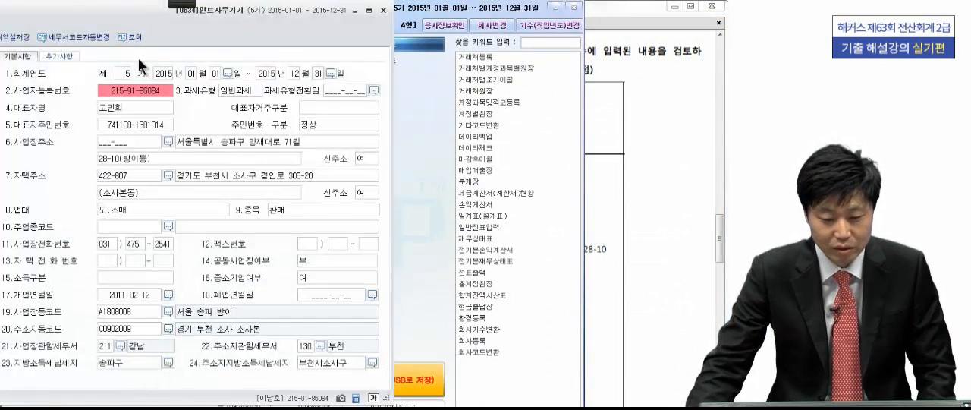
drag(139, 11, 166, 29)
click(613, 109)
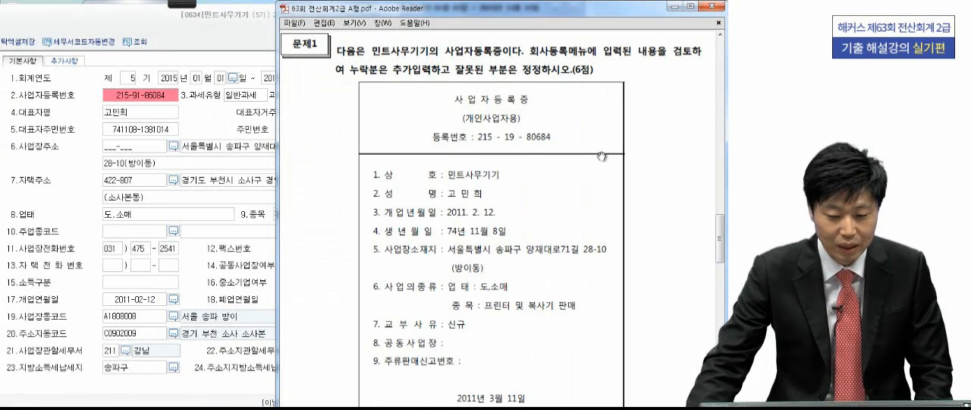
- With the screen pen, circle the certificate's registration number, mark the 업태 entry and underline the 종목 entry
click(175, 3)
click(50, 13)
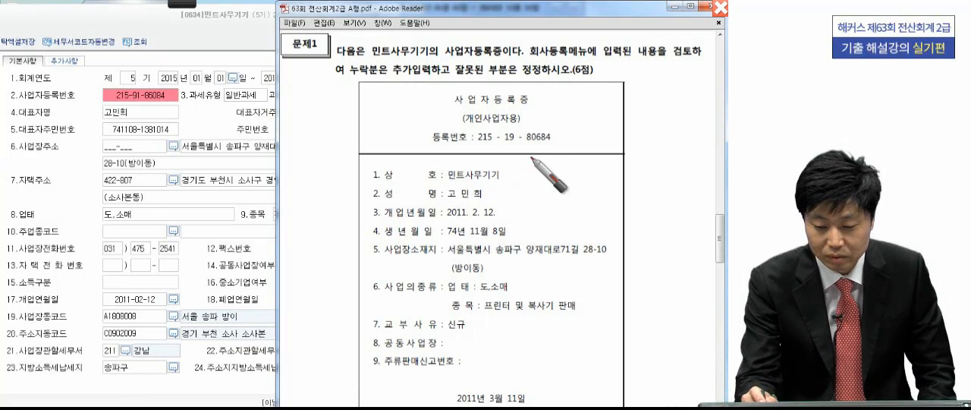
mouse_move(532, 150)
mouse_down()
mouse_move(475, 135)
mouse_move(585, 155)
mouse_up()
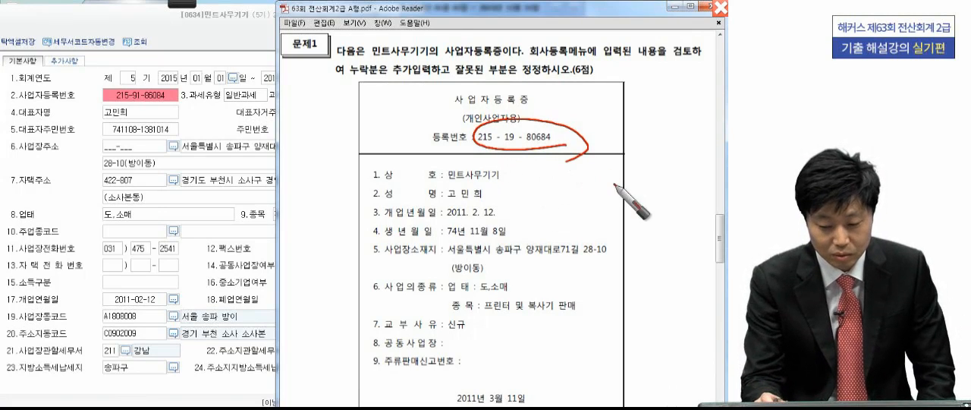
click(518, 289)
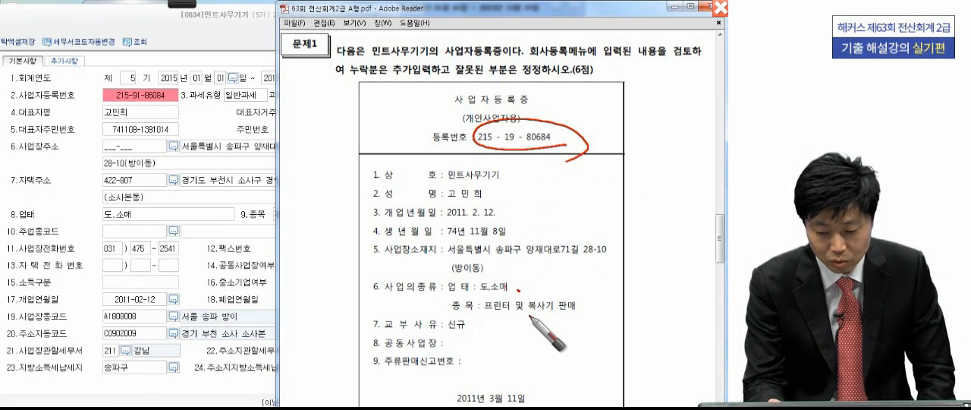
drag(478, 311, 591, 319)
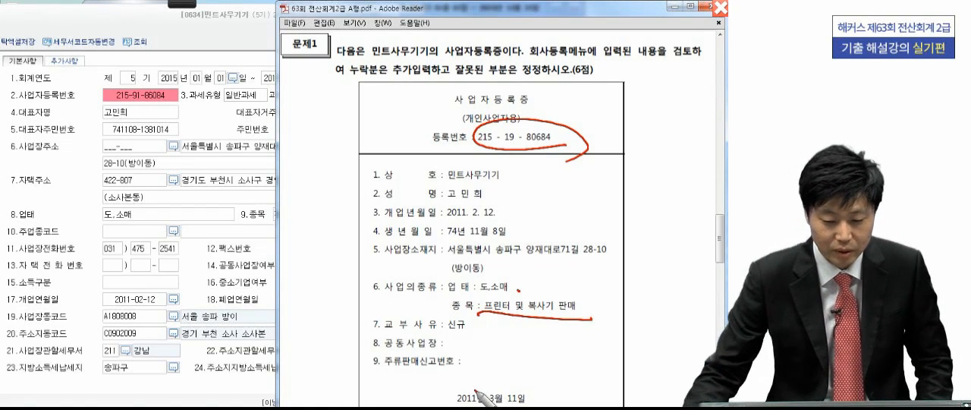
- Correct the 사업자등록번호 in the company registration to the business number given on the certificate
click(201, 126)
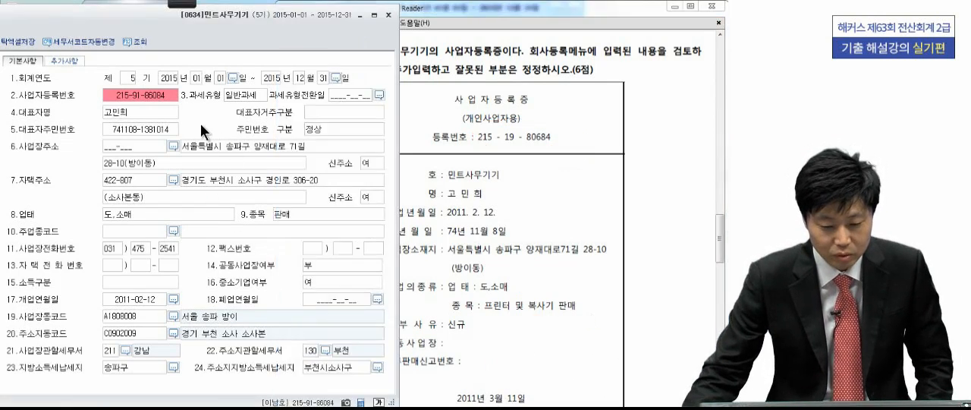
click(153, 93)
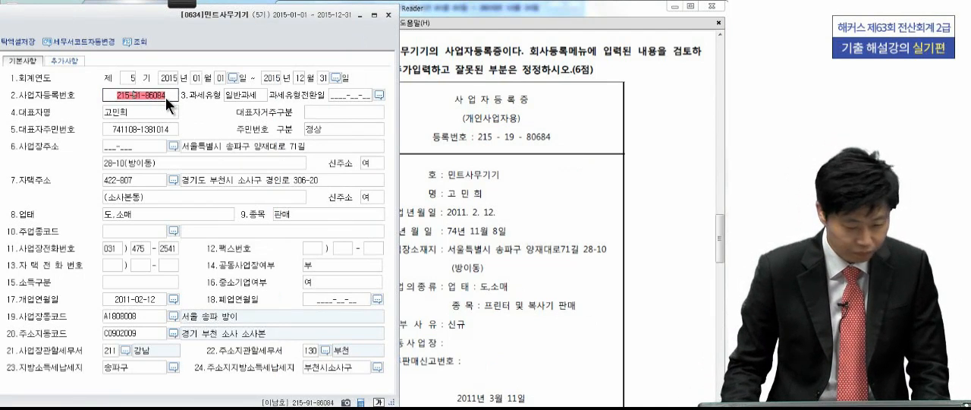
text(1)
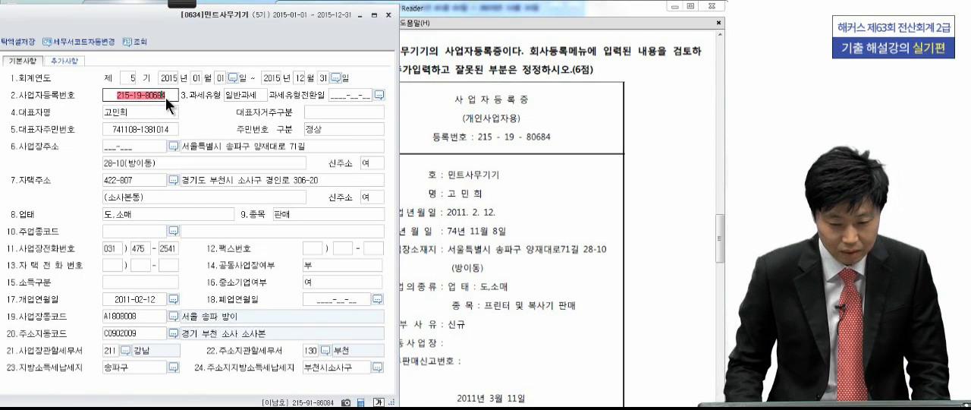
key(Return)
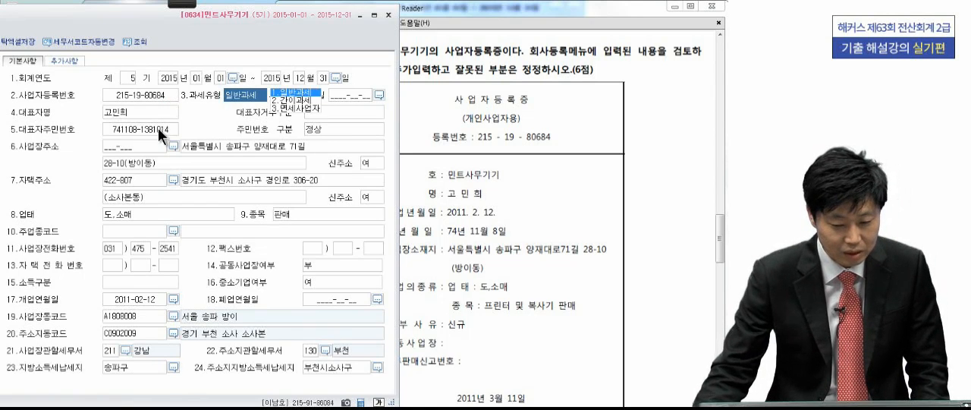
- Set the company's 종목 to "프린터 및 복사기 판매"
click(157, 127)
click(217, 146)
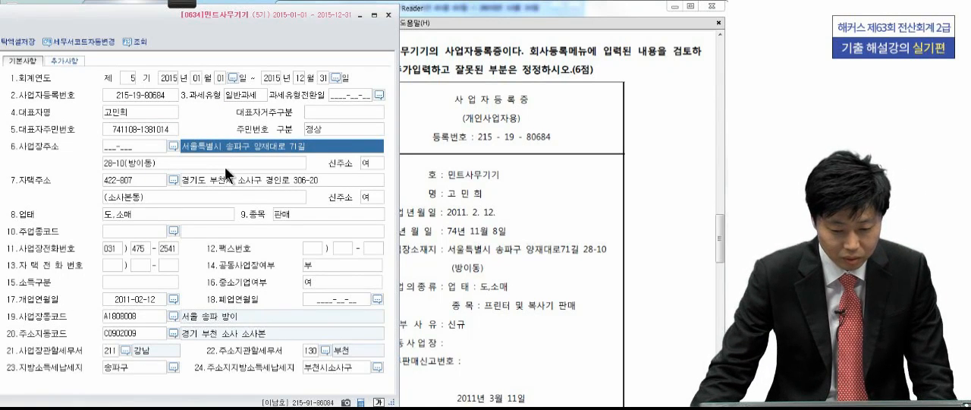
click(214, 216)
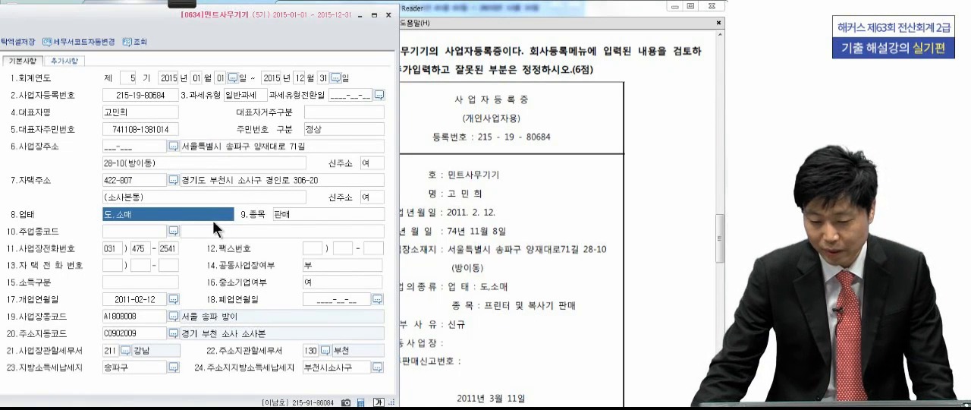
click(348, 217)
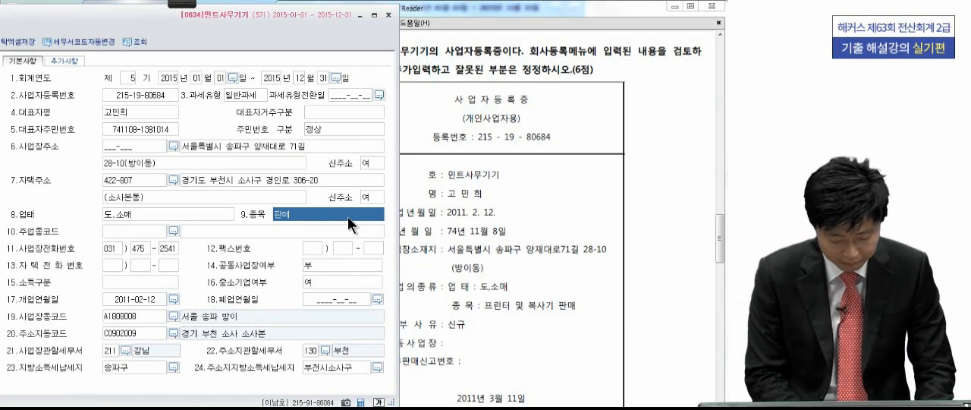
text(프린)
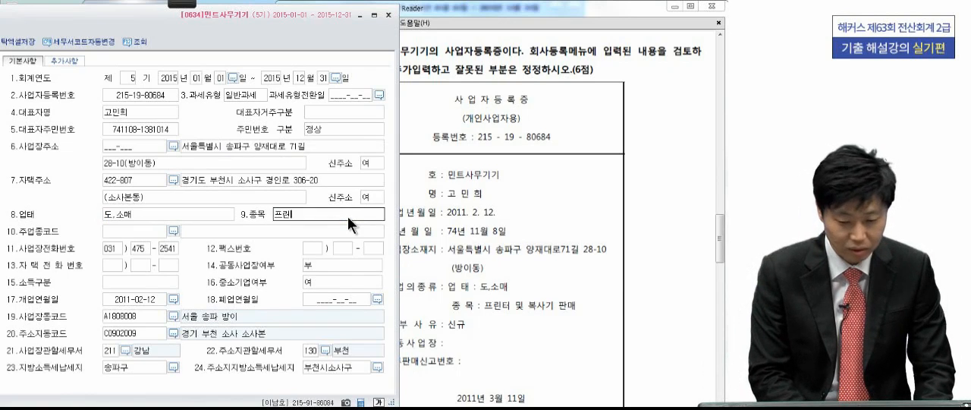
text(터 및복)
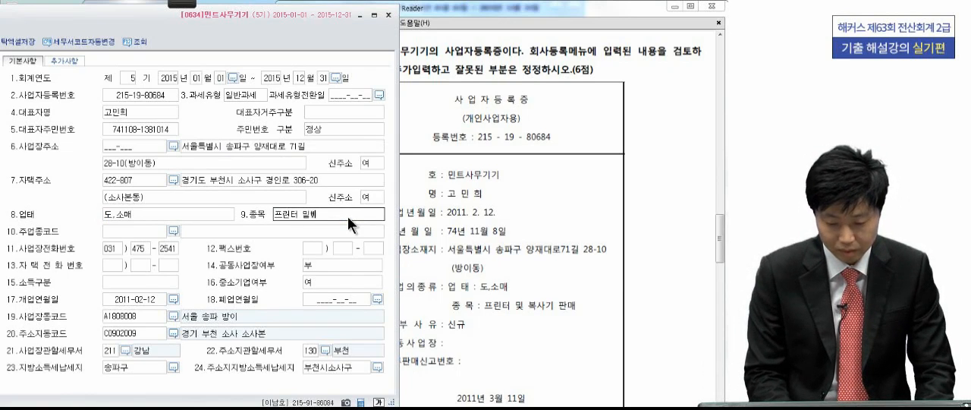
key(BackSpace)
key(BackSpace)
key(BackSpace)
key(BackSpace)
text(ㅁ)
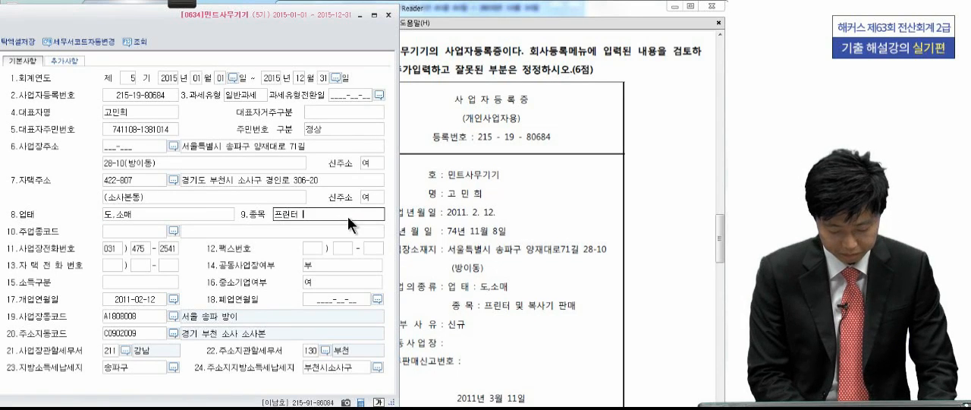
text(및 보)
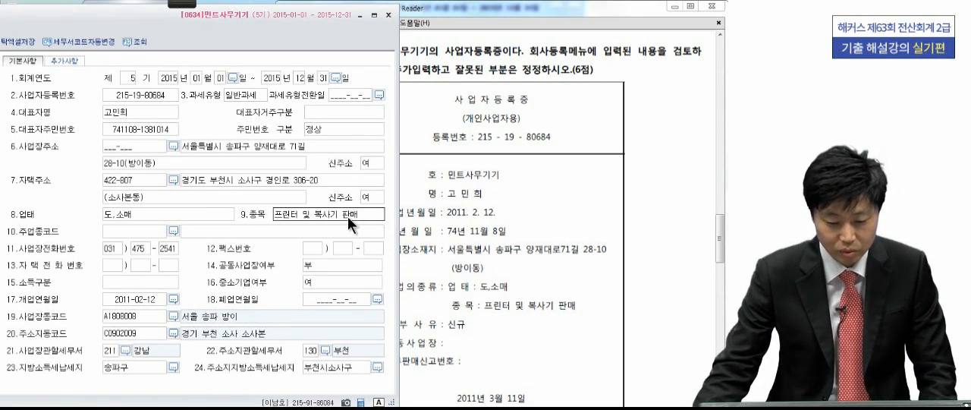
- Set the 사업장관할세무서 to 215 송파 and close the company registration screen
click(127, 350)
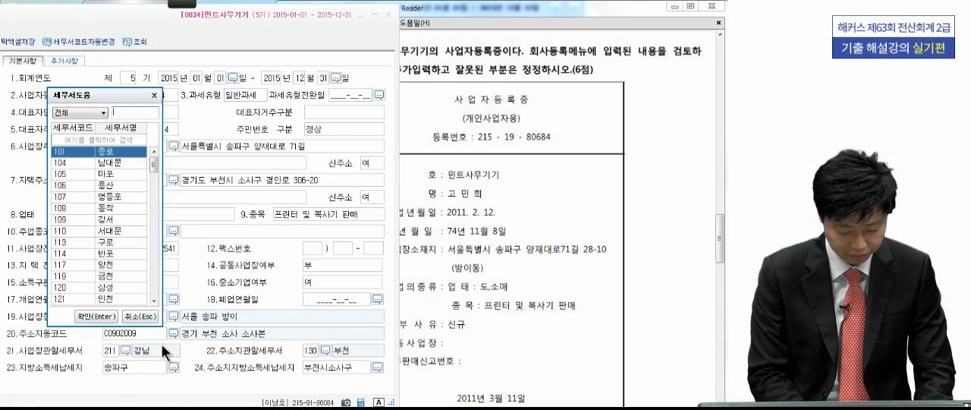
text(송파)
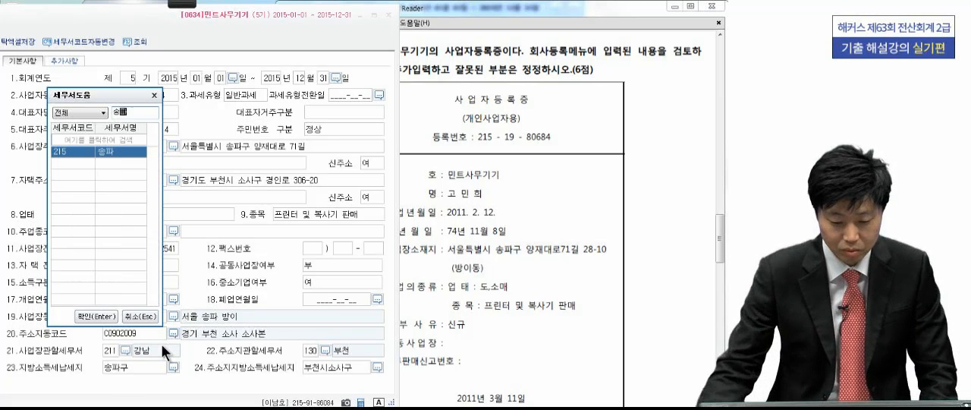
key(Return)
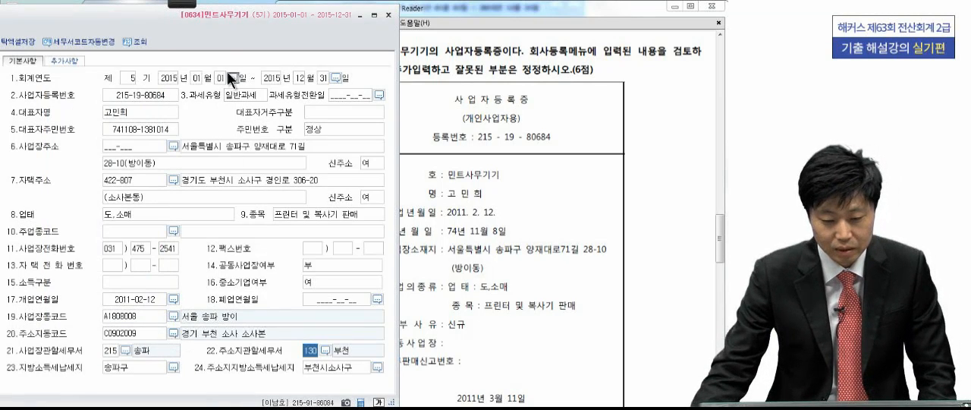
drag(226, 32, 434, 31)
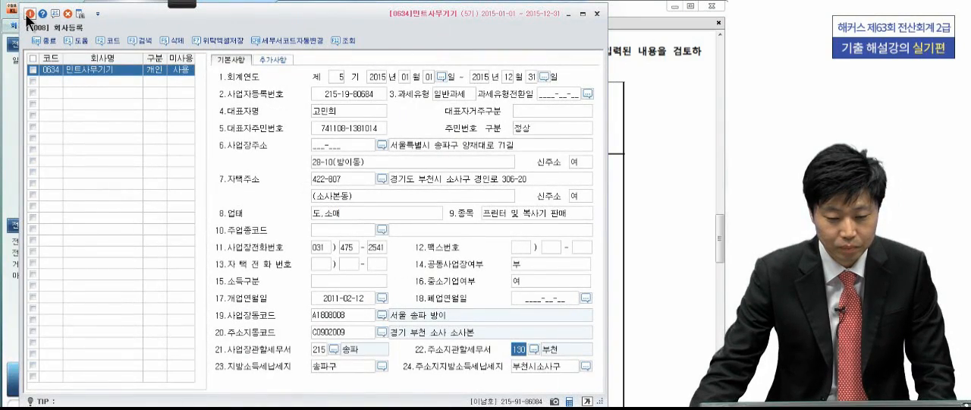
click(30, 17)
click(30, 15)
- Show Problem 2's income statement in the PDF and open the 전기분손익계산서 screen for comparison
scroll(516, 202, down, 5)
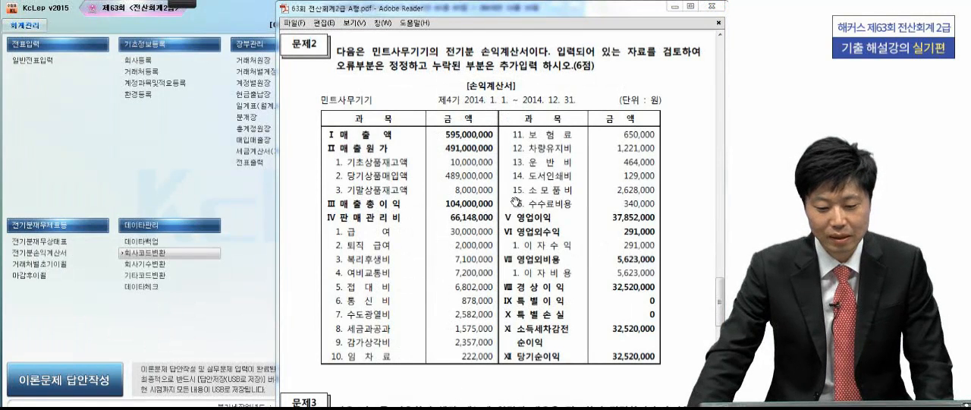
click(57, 253)
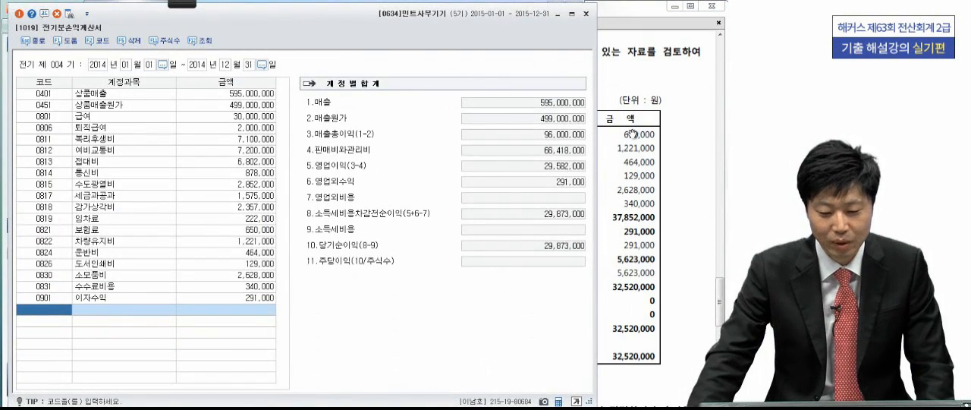
click(632, 134)
- With the screen pen, tick the 매출액 amount and circle the 매출원가 amount in the PDF, marking the corresponding program row
click(187, 4)
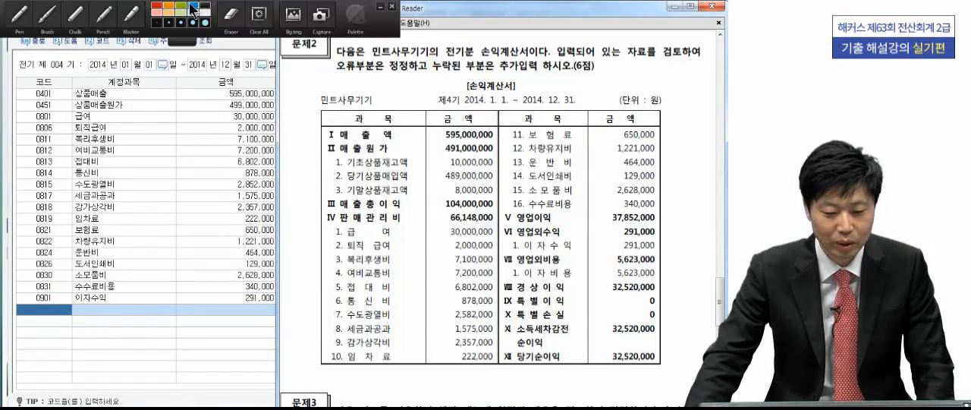
click(21, 22)
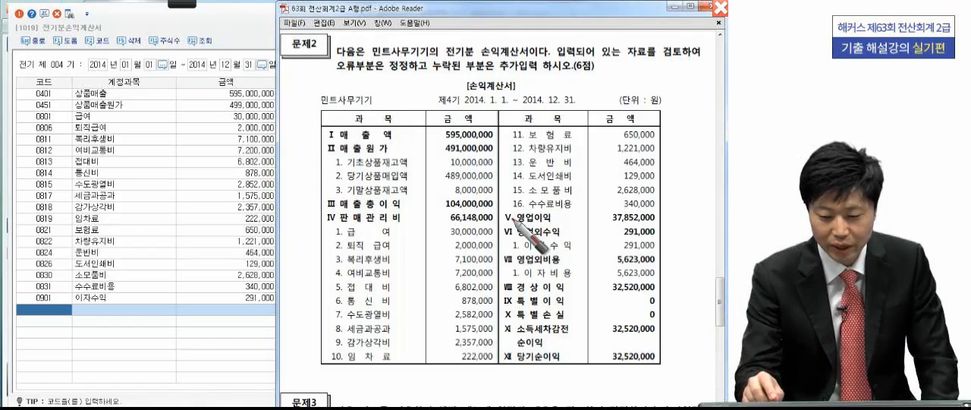
drag(488, 132, 496, 129)
drag(278, 98, 273, 110)
mouse_move(494, 152)
mouse_down()
mouse_move(494, 141)
mouse_move(468, 141)
mouse_up()
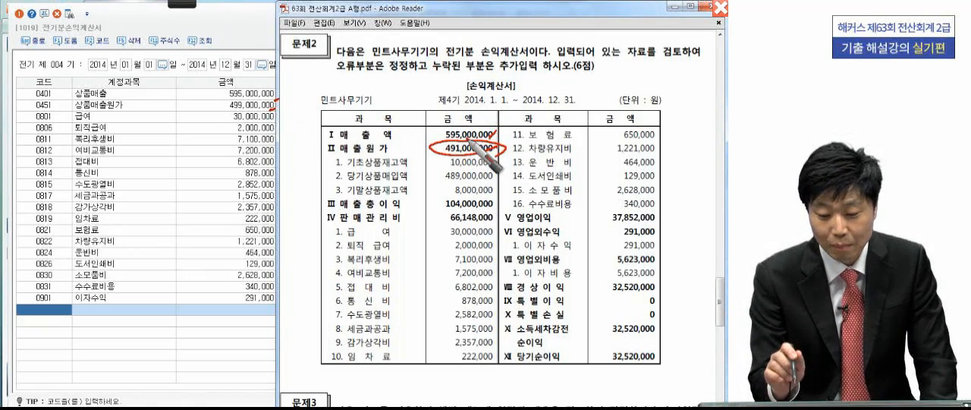
- Tick the expense rows from 급여 through 통신비 in both statements and circle the 수도광열비 row in each
drag(490, 237, 500, 228)
mouse_move(273, 124)
mouse_down()
mouse_move(284, 119)
mouse_move(284, 136)
mouse_up()
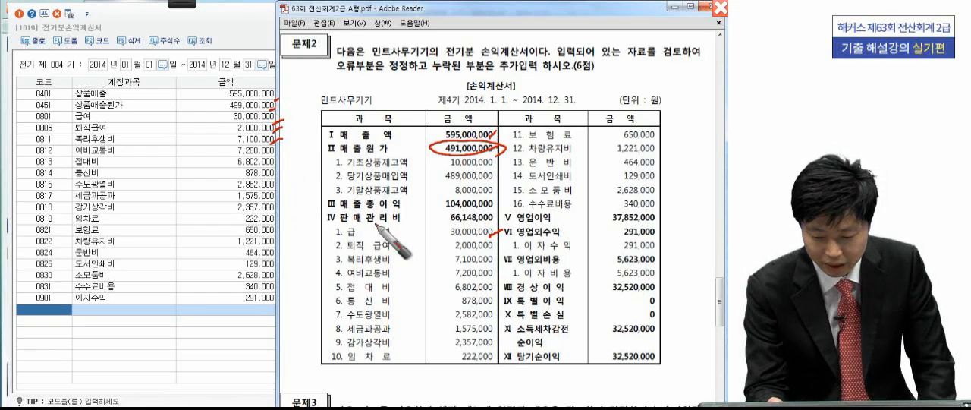
drag(489, 249, 499, 240)
mouse_move(491, 274)
mouse_down()
mouse_move(503, 278)
mouse_move(495, 294)
mouse_up()
mouse_move(274, 152)
mouse_down()
mouse_move(285, 147)
mouse_move(292, 159)
mouse_up()
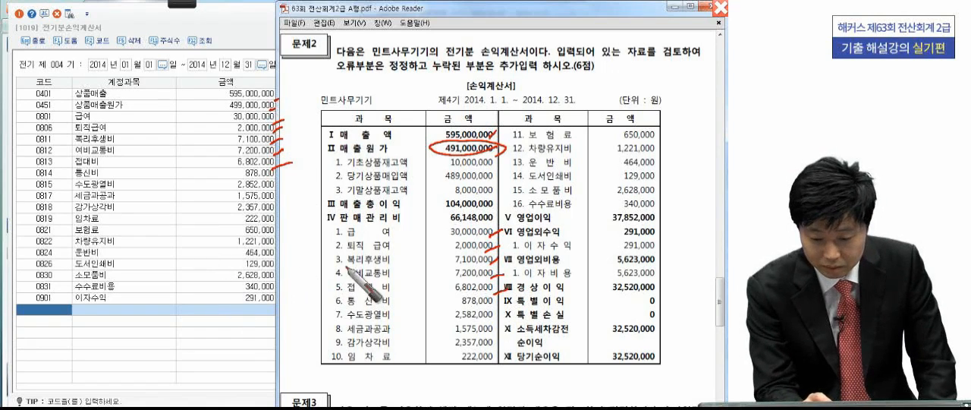
mouse_move(274, 176)
mouse_down()
mouse_move(285, 172)
mouse_move(284, 182)
mouse_up()
mouse_move(495, 303)
mouse_down()
mouse_move(507, 298)
mouse_move(504, 311)
mouse_move(319, 317)
mouse_move(501, 311)
mouse_up()
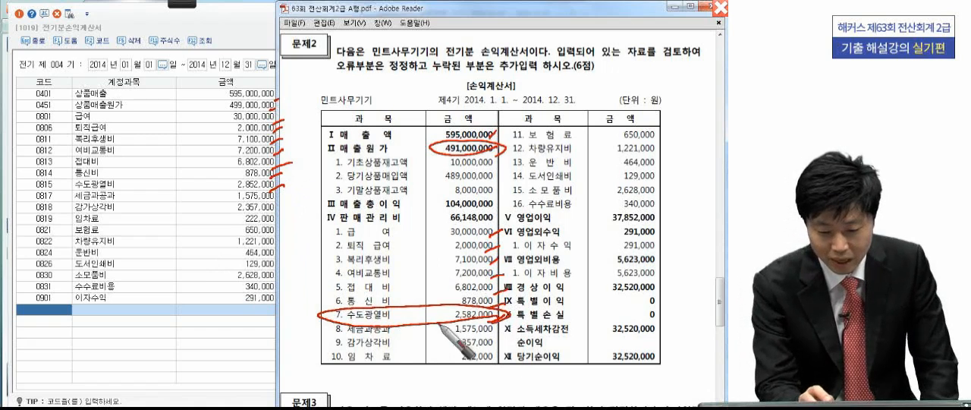
mouse_move(277, 183)
mouse_down()
mouse_move(66, 190)
mouse_move(275, 177)
mouse_up()
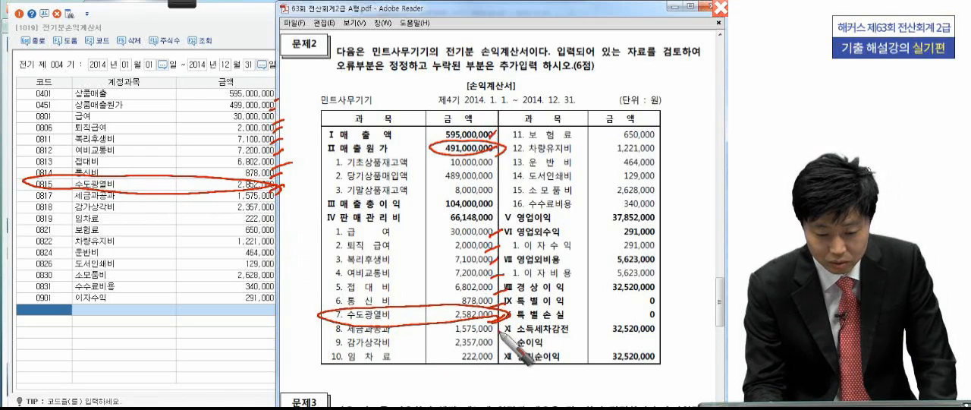
- Tick the remaining rows from 세금과공과 through 수수료비용, plus 이자수익, in both statements
drag(493, 332, 505, 326)
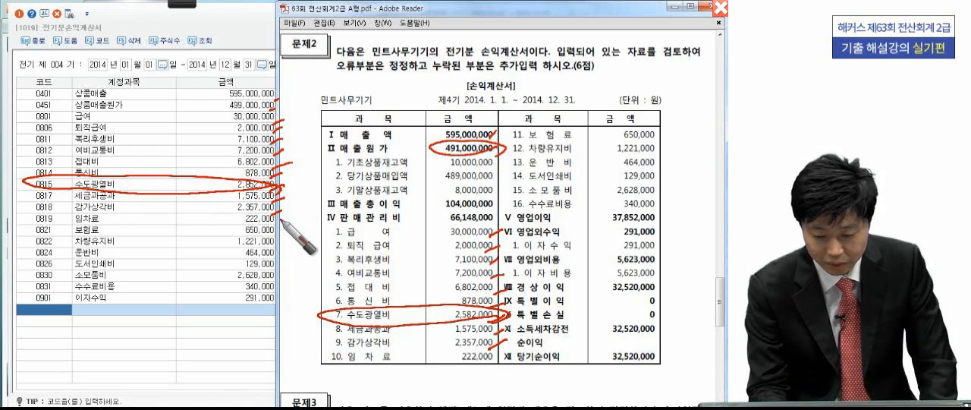
drag(659, 135, 667, 130)
drag(657, 155, 673, 147)
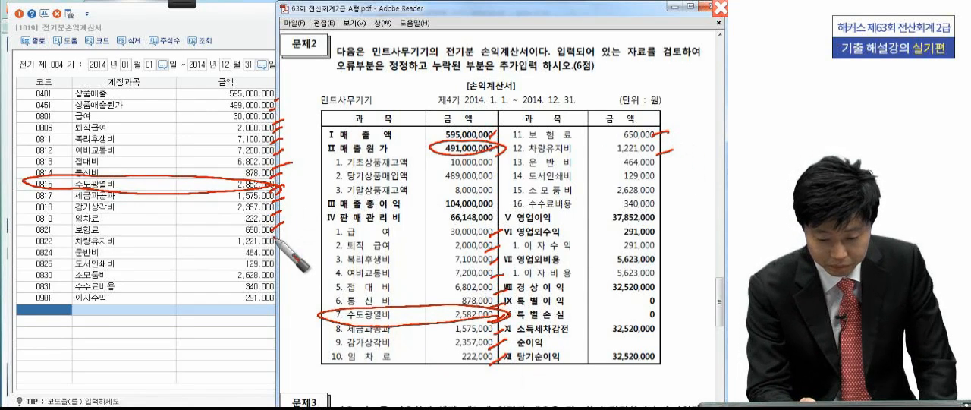
mouse_move(282, 237)
mouse_down()
mouse_move(270, 249)
mouse_move(278, 270)
mouse_up()
mouse_move(668, 161)
mouse_down()
mouse_move(658, 166)
mouse_move(665, 211)
mouse_up()
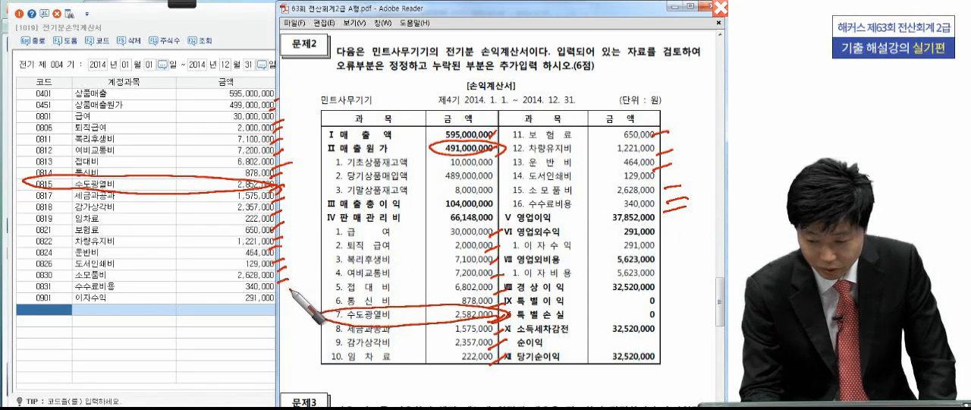
drag(675, 243, 653, 248)
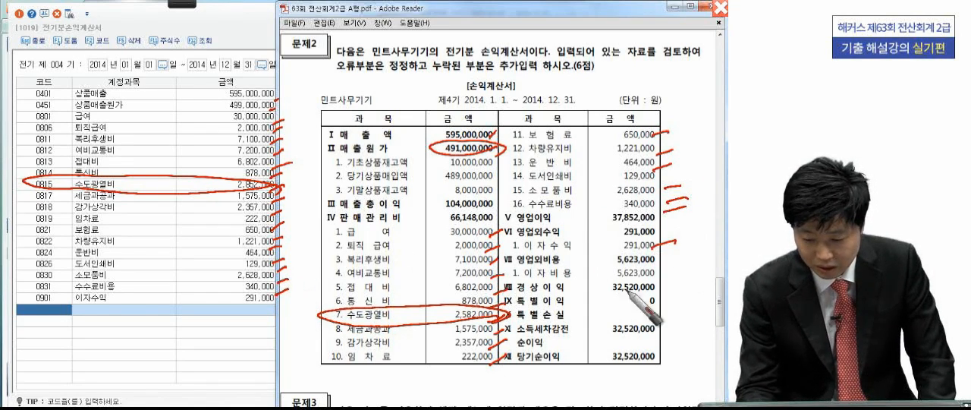
- Circle the 이자비용 row in the PDF and review the 상품매출원가 breakdown against the PDF's cost-of-sales figures
mouse_move(671, 278)
mouse_down()
mouse_move(500, 279)
mouse_move(652, 264)
mouse_up()
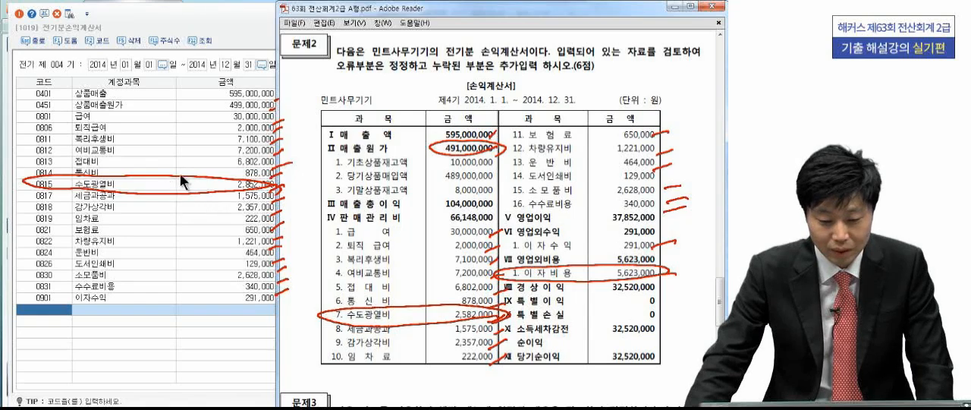
click(185, 161)
click(225, 109)
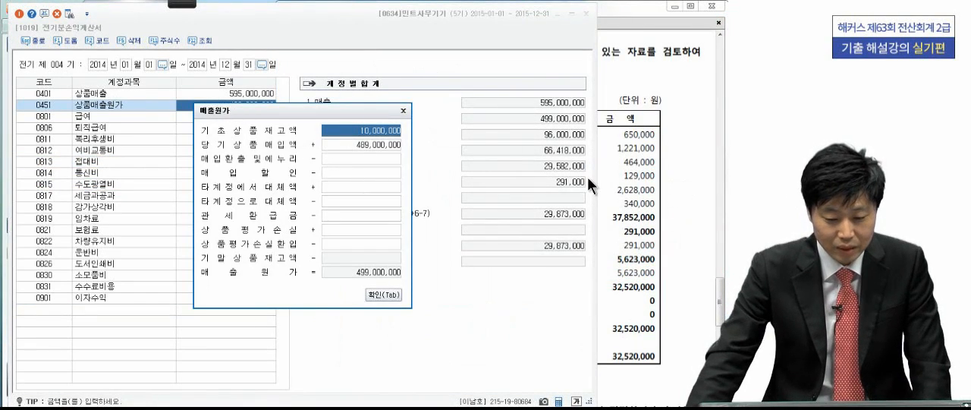
click(359, 143)
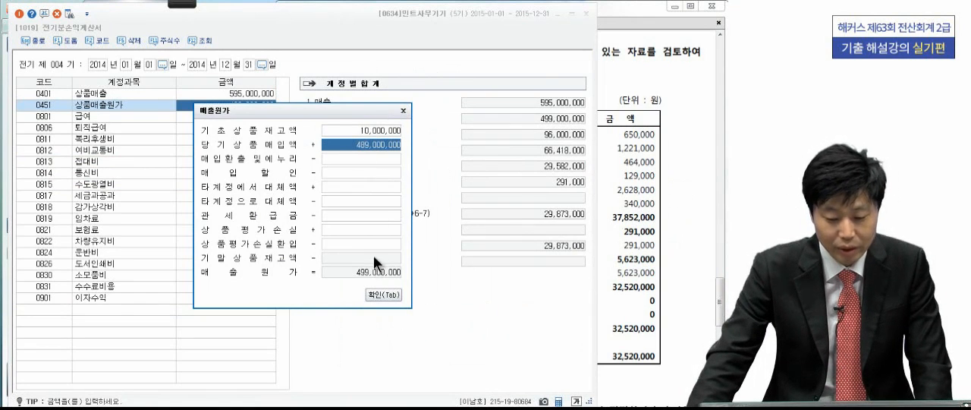
click(391, 296)
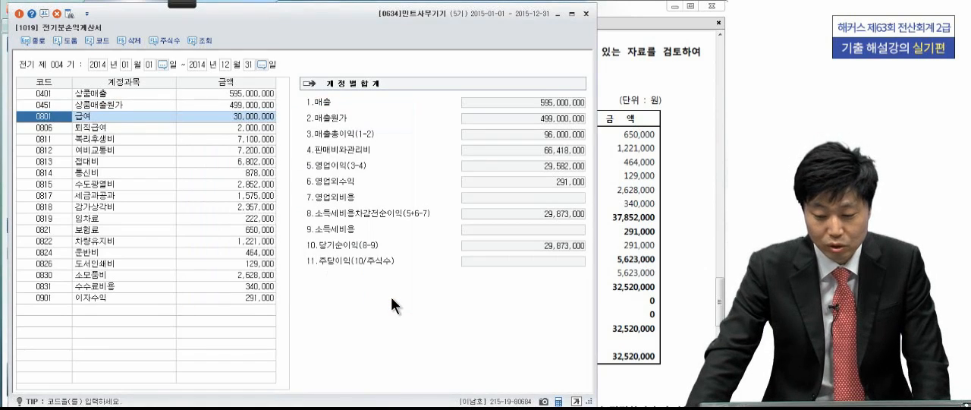
click(679, 208)
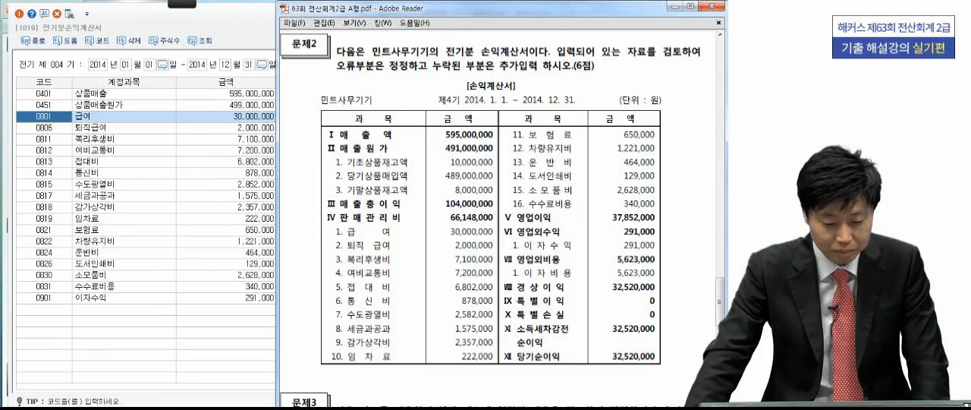
- Add account 0146 상품 with 8,000,000 to the assets in 전기분재무상태표 and close that statement
key(Escape)
click(65, 242)
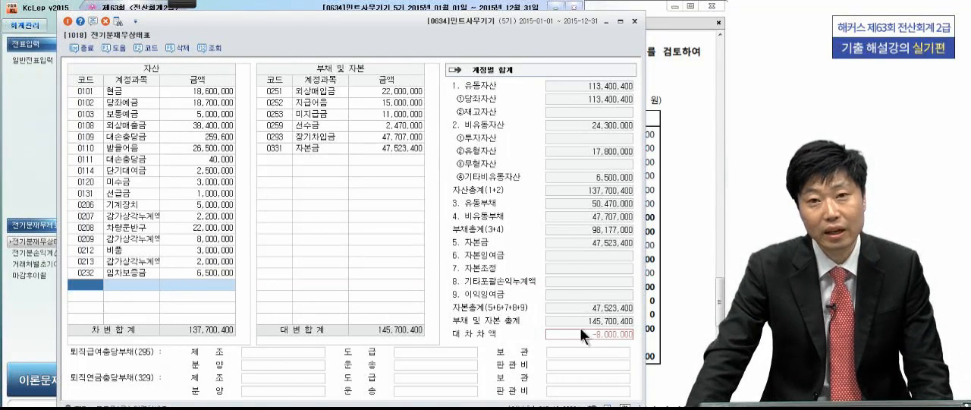
click(91, 287)
text(상품)
key(Return)
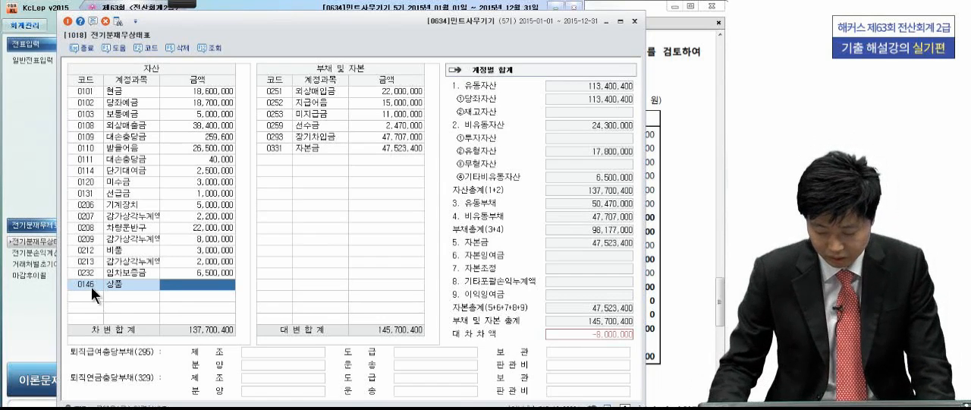
text(8000)
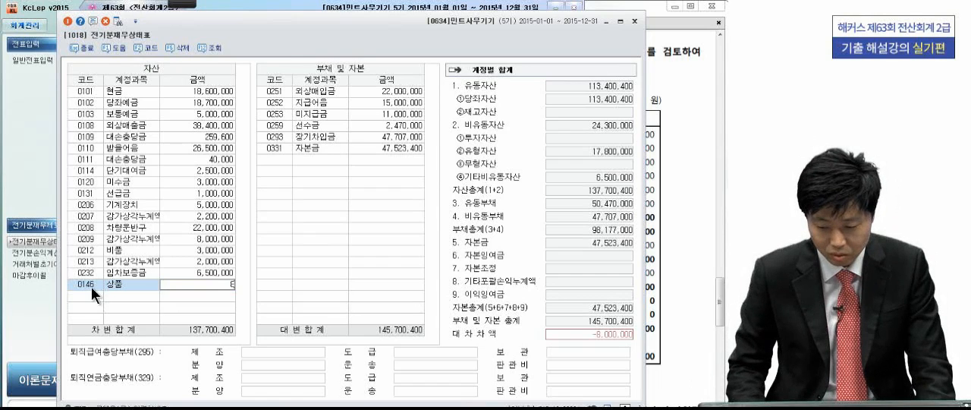
text(000,000)
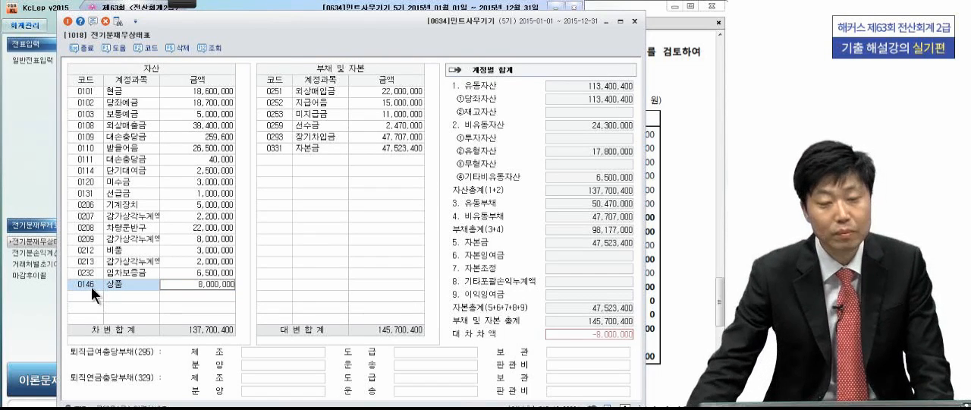
key(Return)
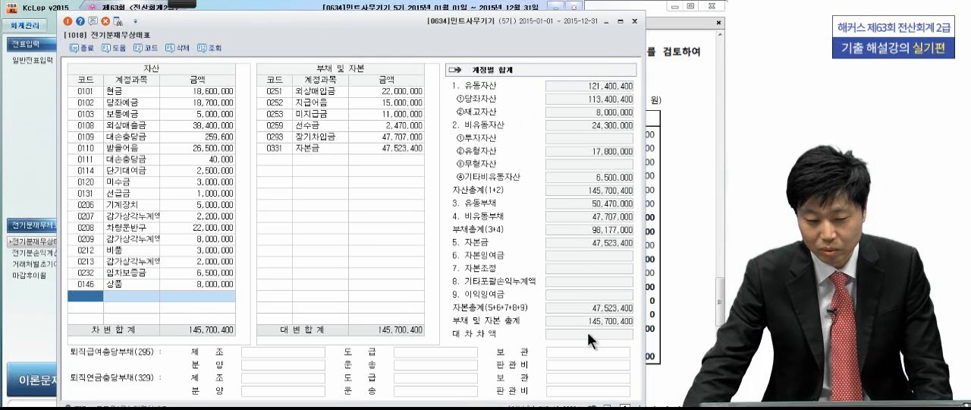
click(634, 21)
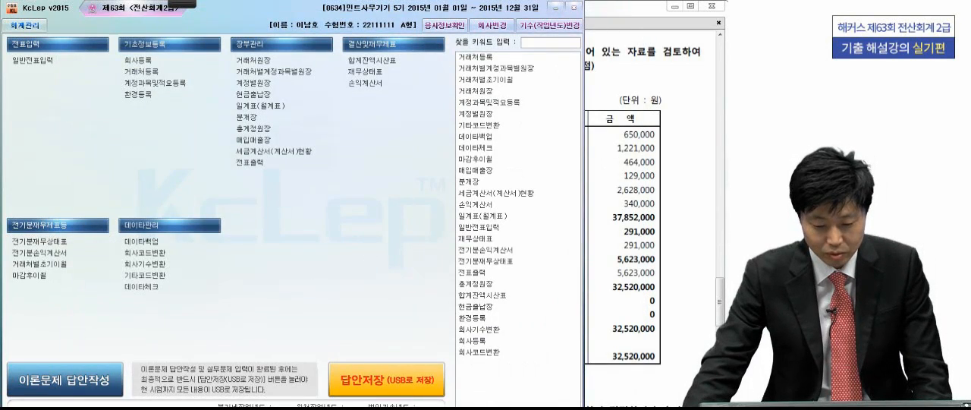
- Reopen 전기분손익계산서 and confirm the 상품매출원가 breakdown so the cost of sales takes in the ending inventory
click(42, 252)
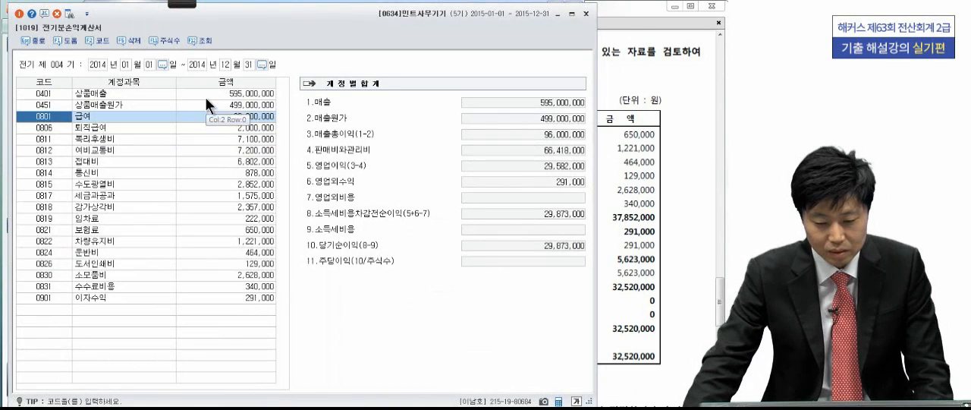
click(236, 105)
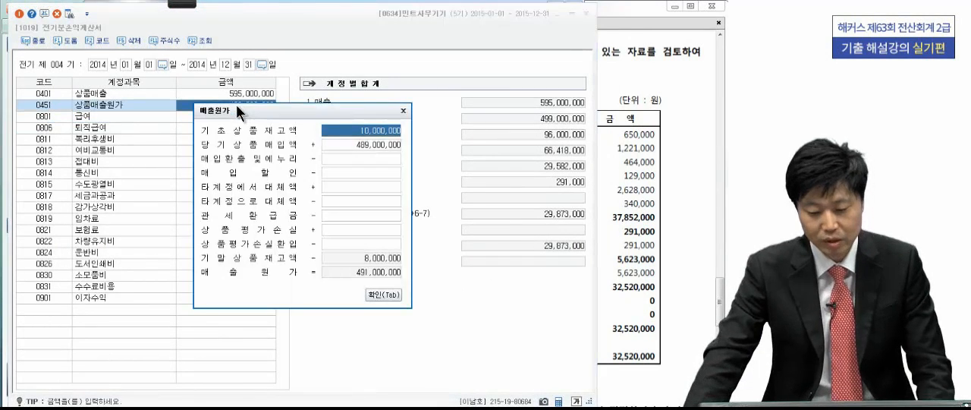
click(384, 294)
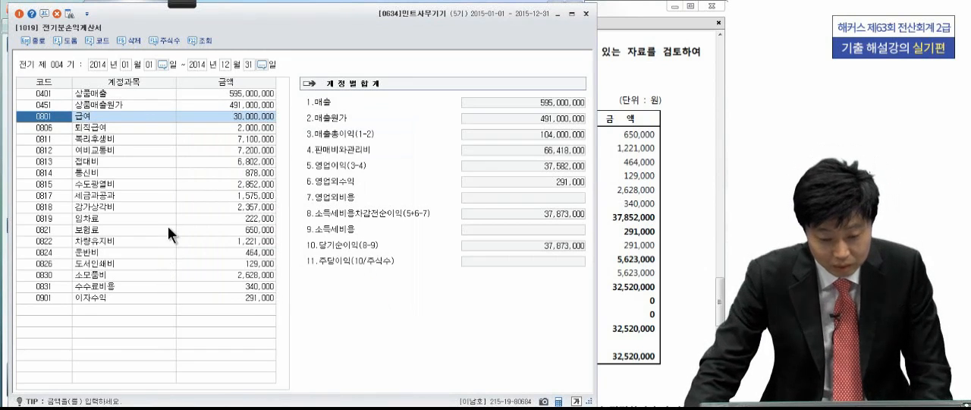
- Set the 수도광열비 amount in 전기분손익계산서 to 2,582,000
click(232, 185)
text(2,58)
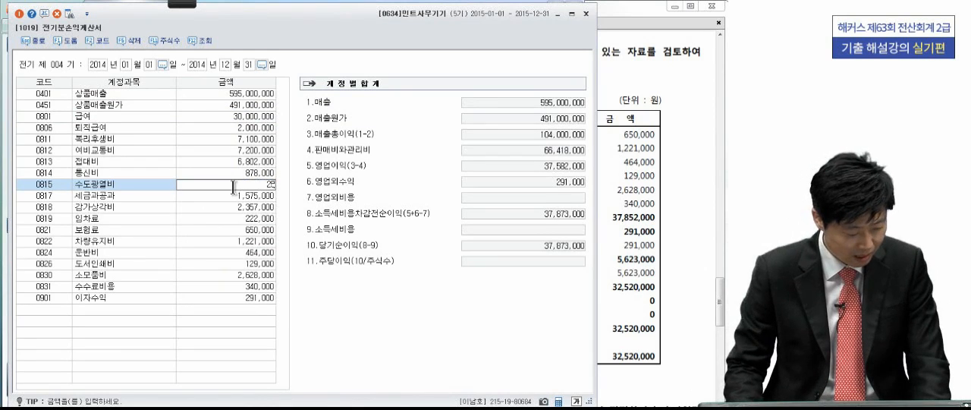
text(2,000)
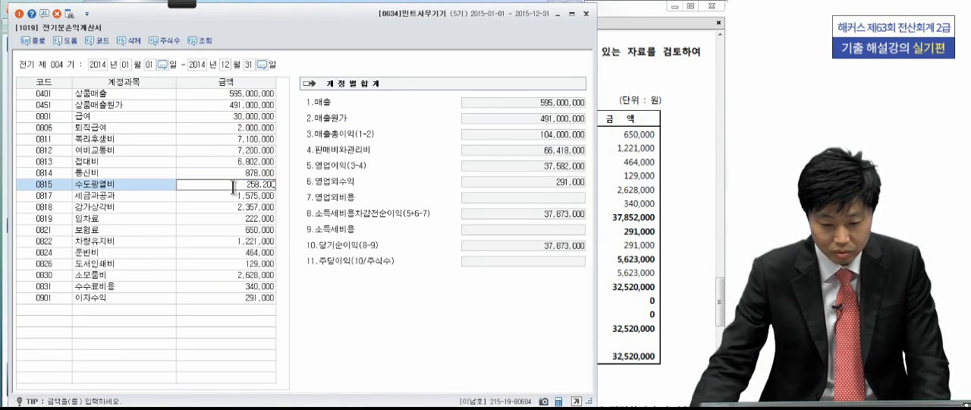
key(Return)
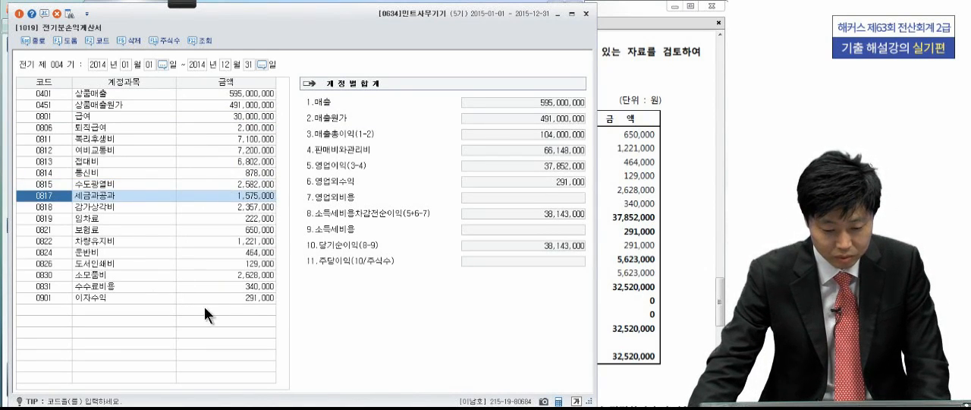
- Add account 0951 이자비용 with 5,623,000 below 이자수익 and close 전기분손익계산서
click(223, 295)
click(35, 309)
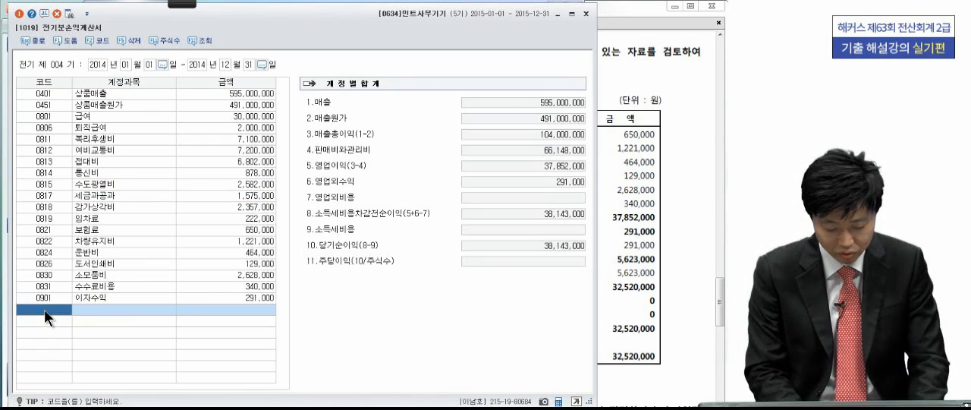
text(이자)
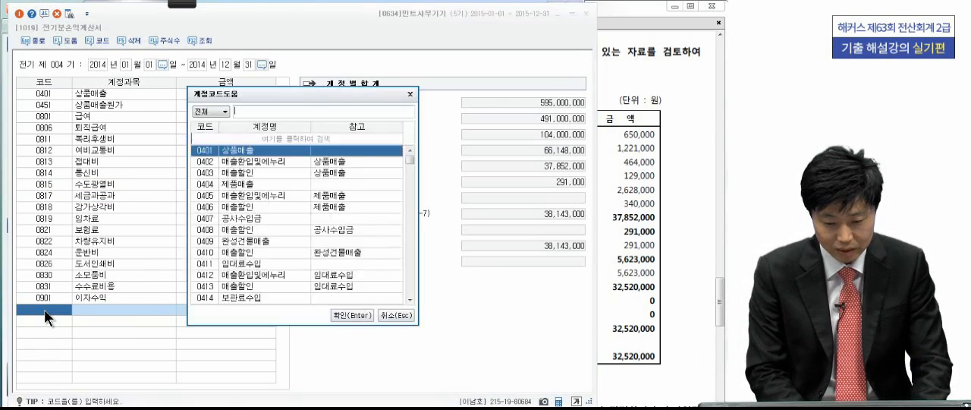
text(비용)
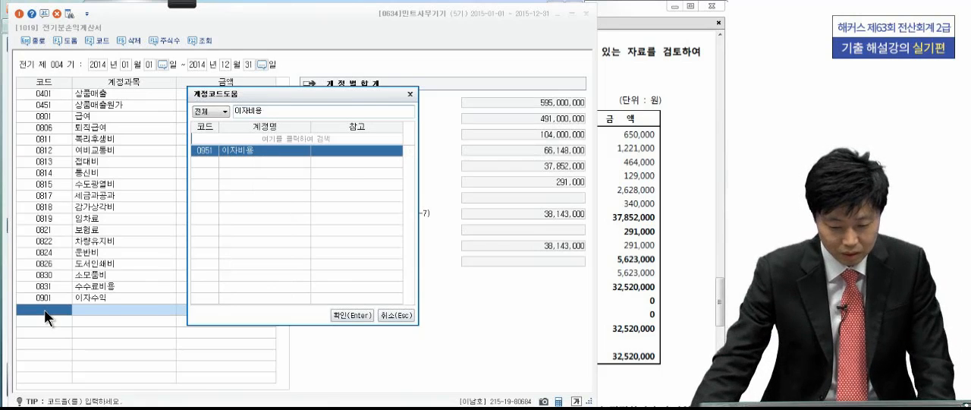
key(Return)
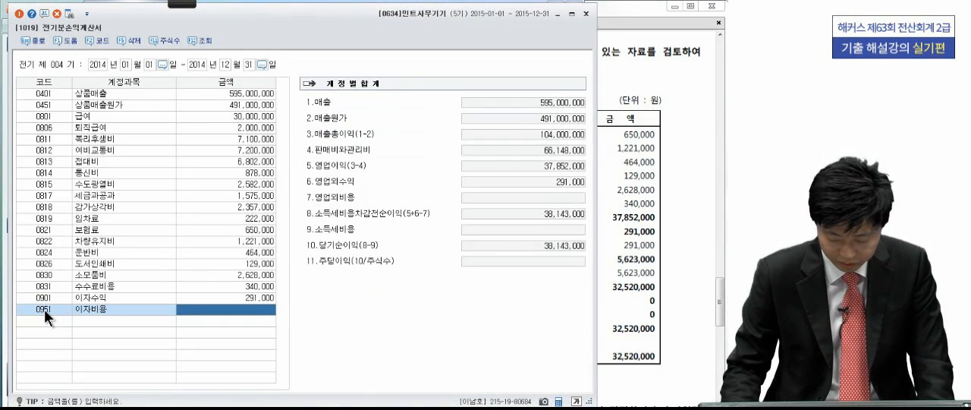
text(5,623,000)
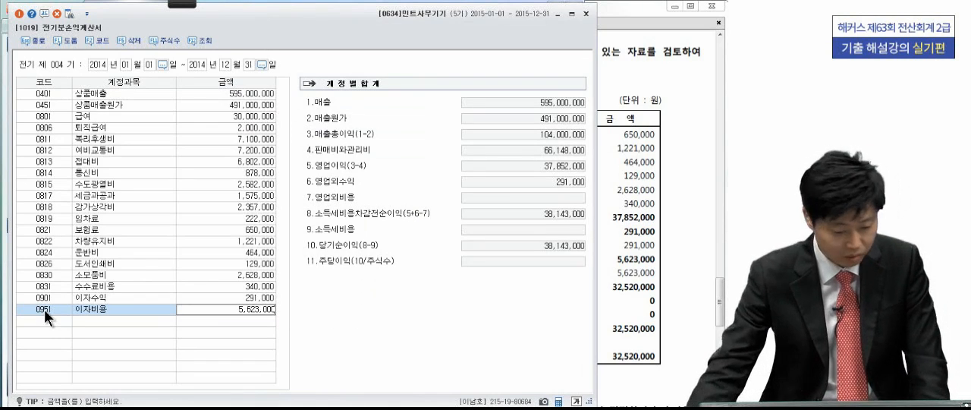
key(Return)
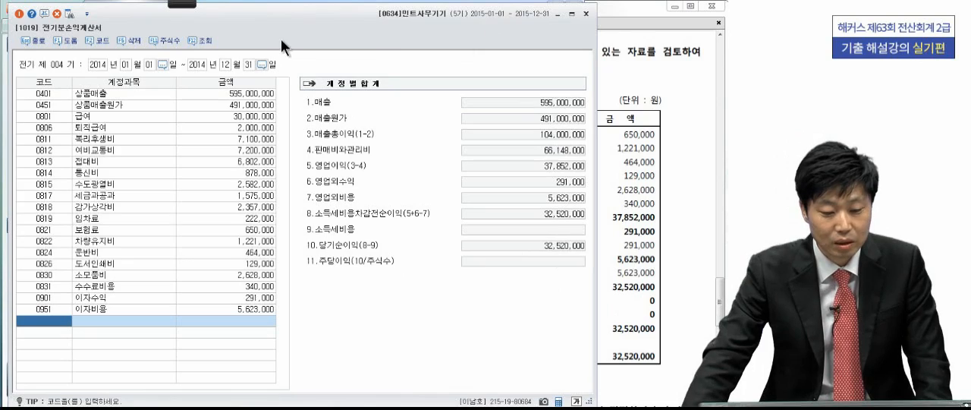
click(20, 13)
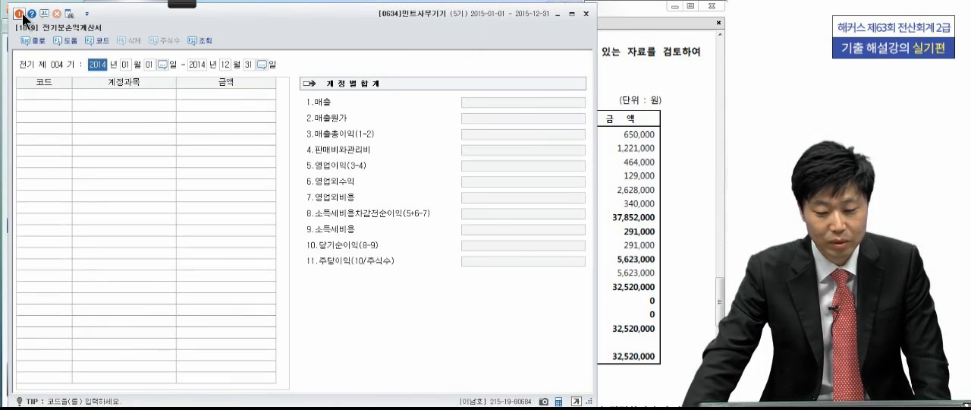
click(21, 13)
- Display Problem 3 in the PDF and open the 외상매출금 account in 거래처별초기이월, keeping both readable side by side
click(643, 298)
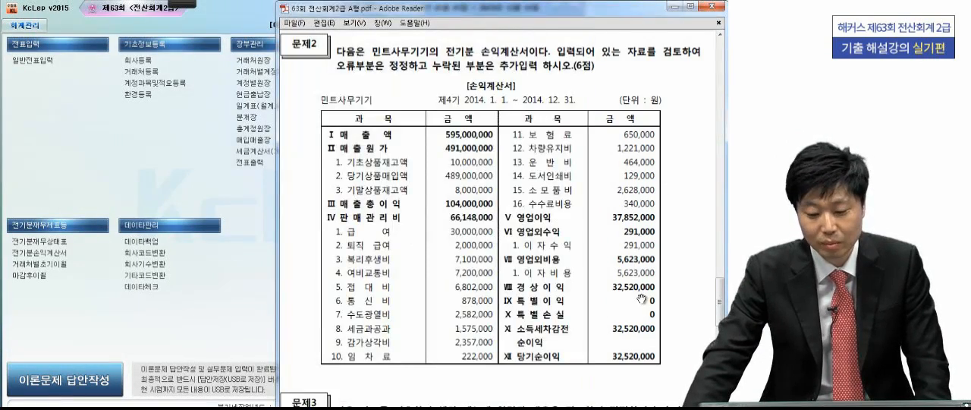
scroll(646, 295, down, 3)
scroll(646, 295, down, 12)
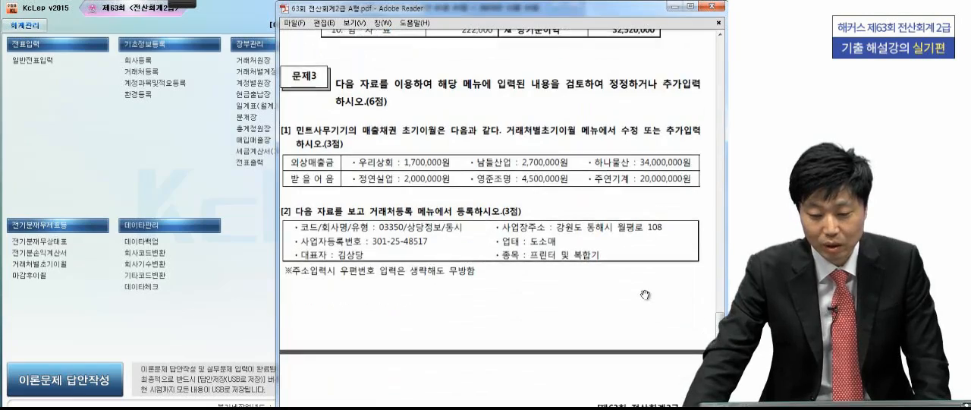
scroll(573, 271, down, 1)
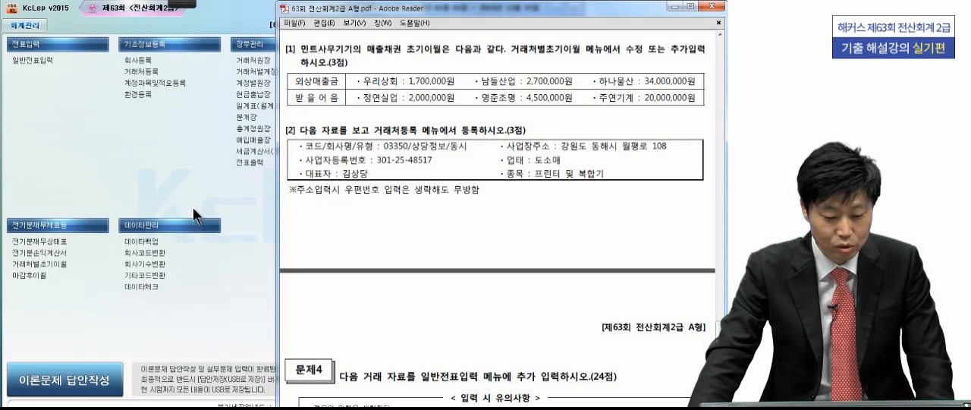
click(49, 264)
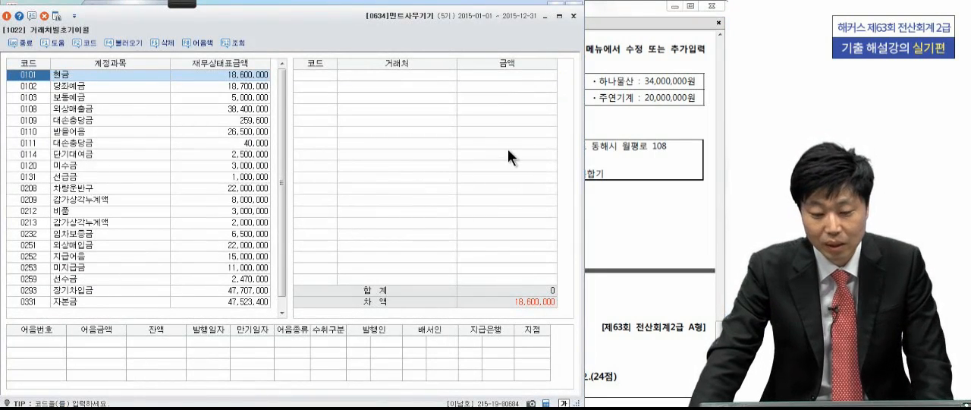
click(637, 137)
click(105, 108)
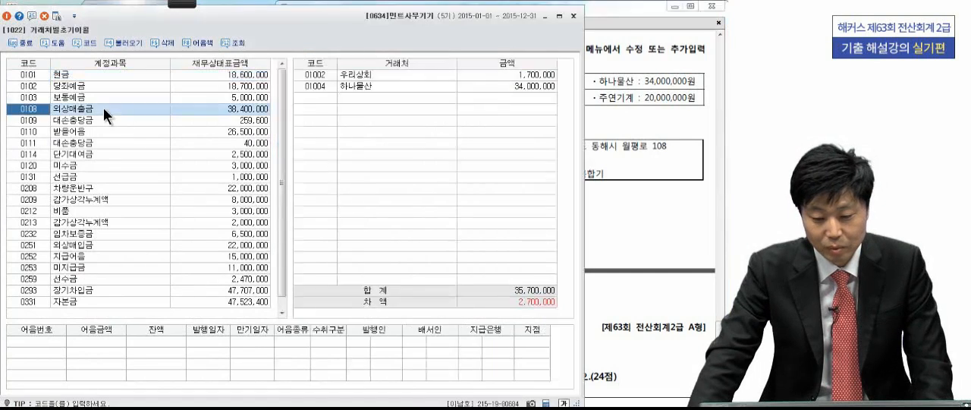
drag(304, 40, 107, 30)
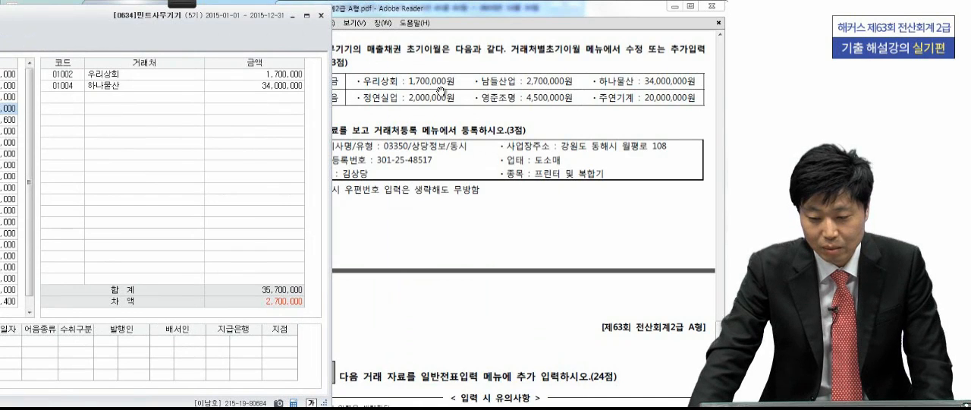
- Add the customer 남들산업 with 2,700,000 to the opening balances of 외상매출금
click(77, 98)
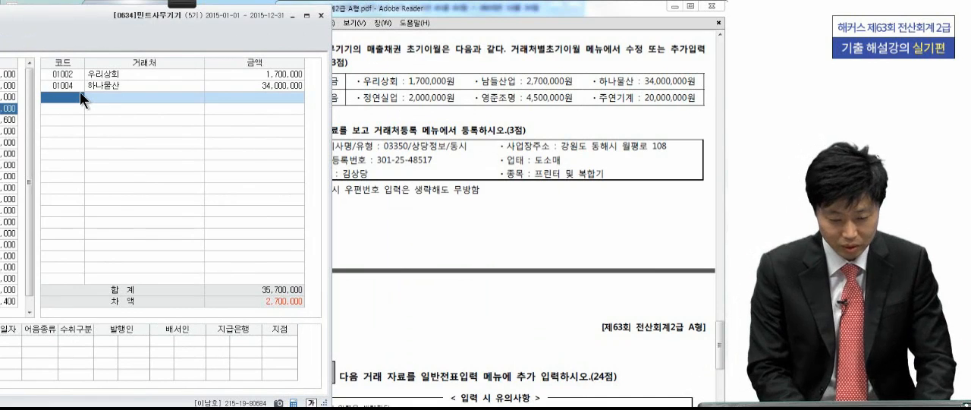
key(F2)
text(남들)
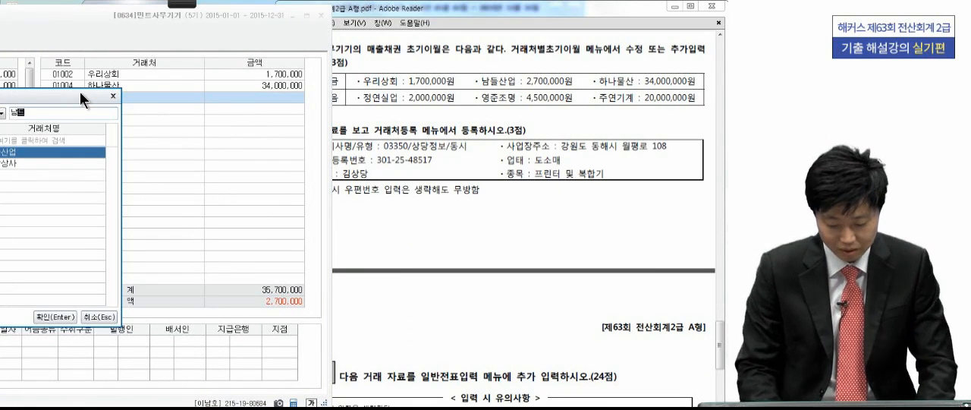
key(Return)
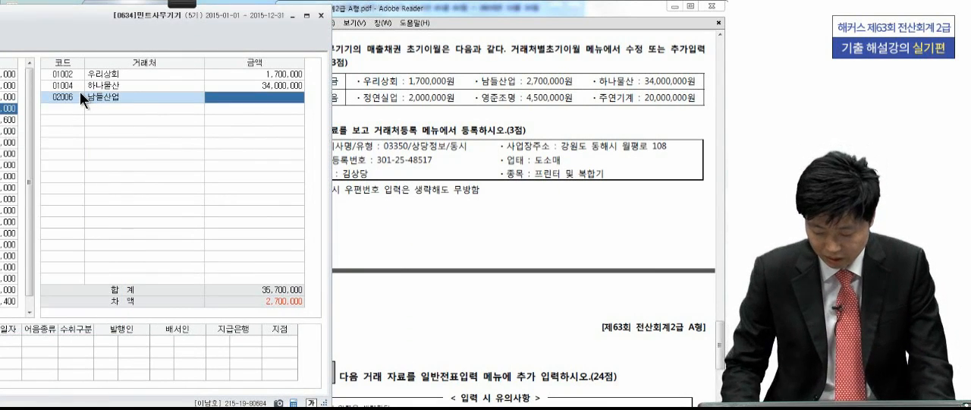
text(270000)
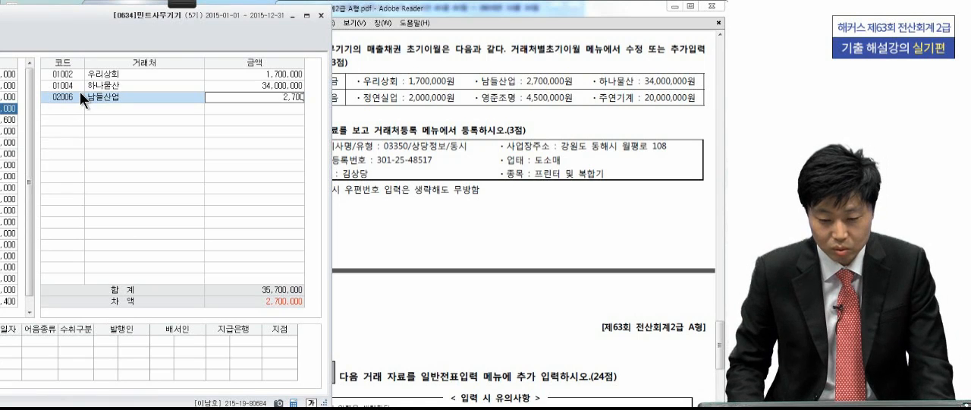
text(000)
key(Return)
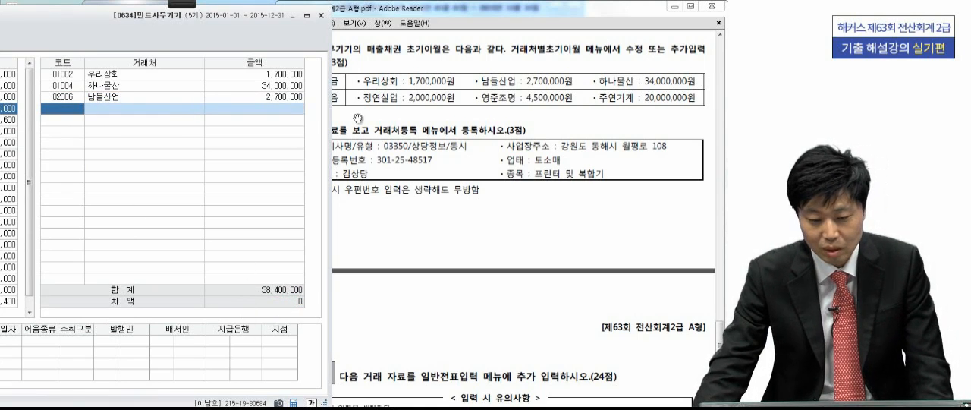
- Open the 받을어음 account in 거래처별초기이월 and set the amount of 주연기계 to 20,000,000
drag(258, 30, 565, 31)
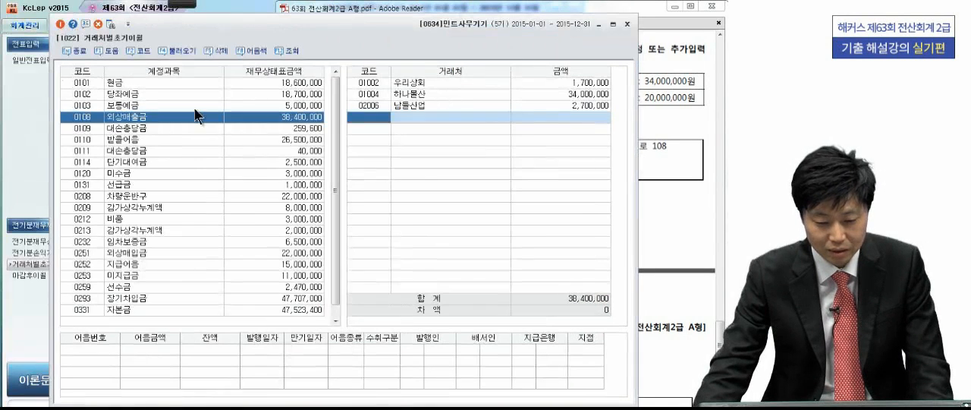
click(132, 140)
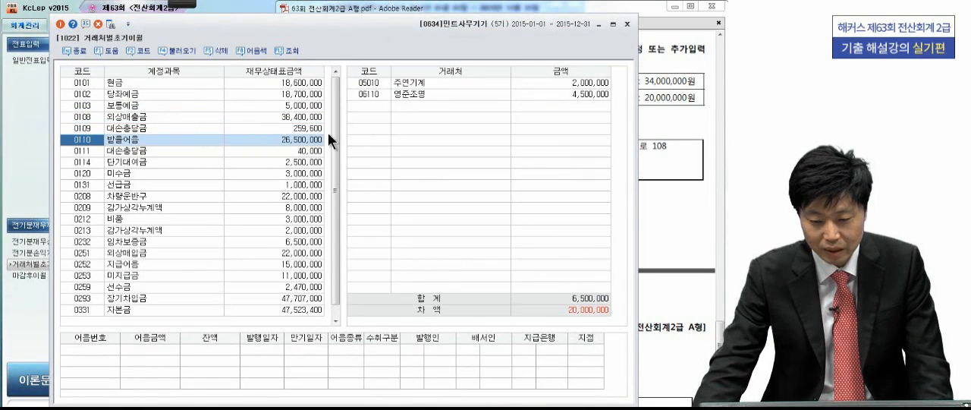
drag(432, 41, 151, 32)
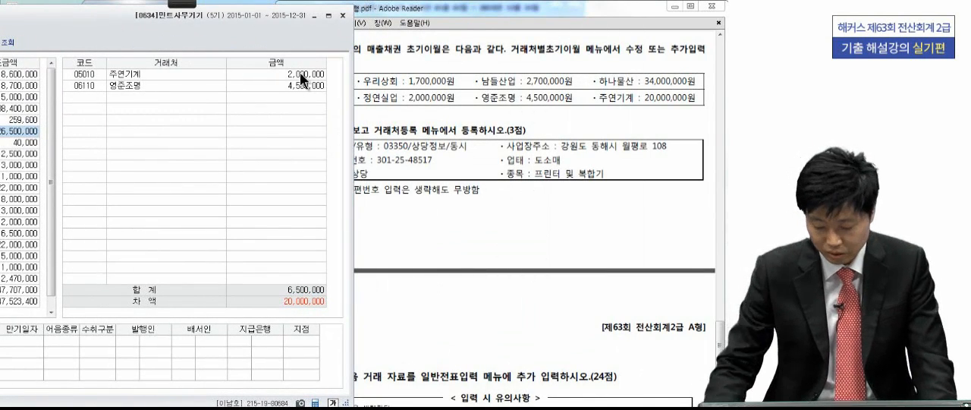
click(300, 73)
click(316, 78)
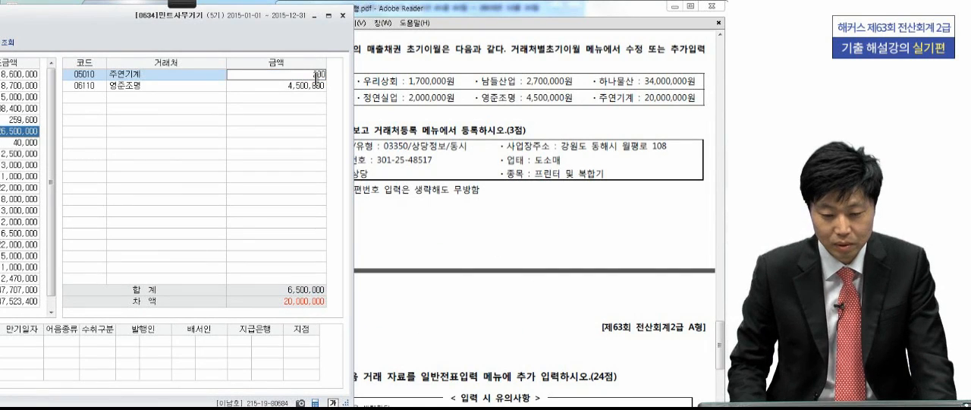
text(0,000,000)
key(Return)
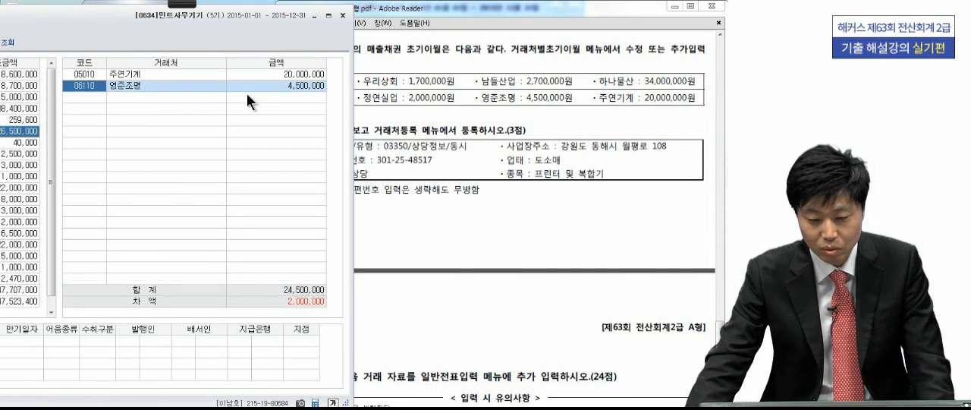
- Add the customer 정연실업 with 2,000,000 to the opening balances of 받을어음 and close 거래처별초기이월
click(79, 98)
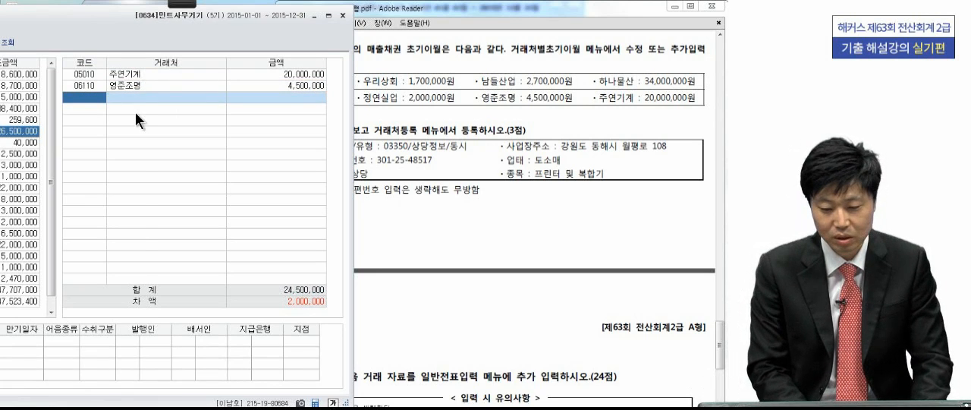
key(F2)
text(정연ㅅ)
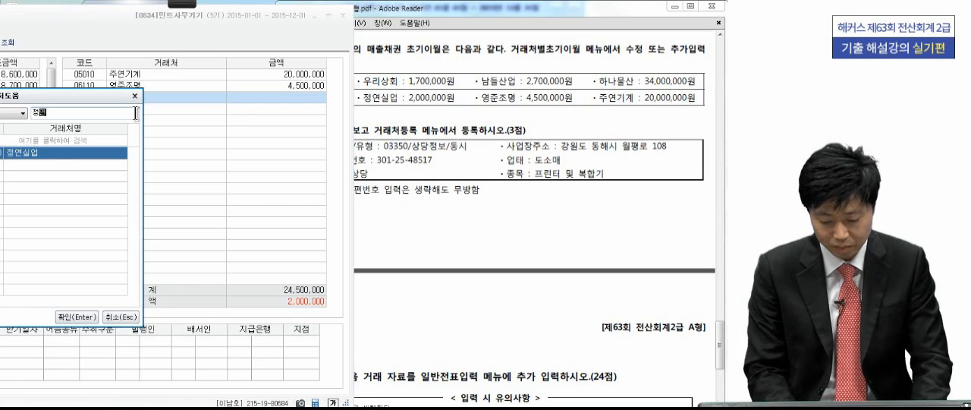
text(ㅣㄹ)
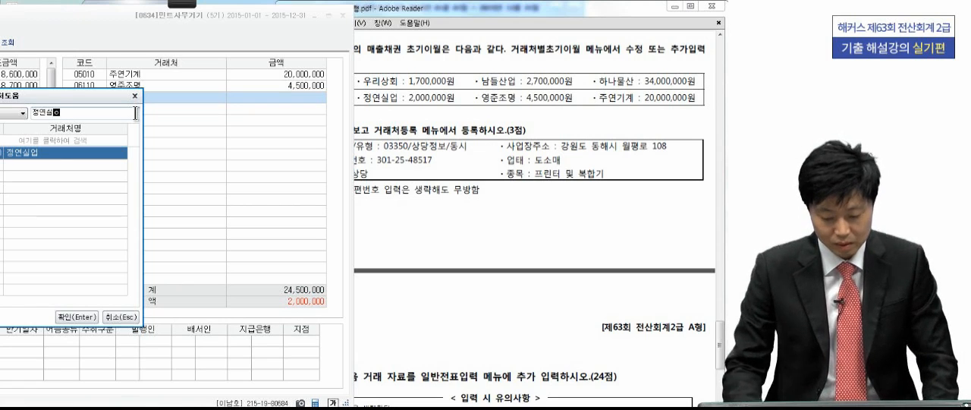
key(Return)
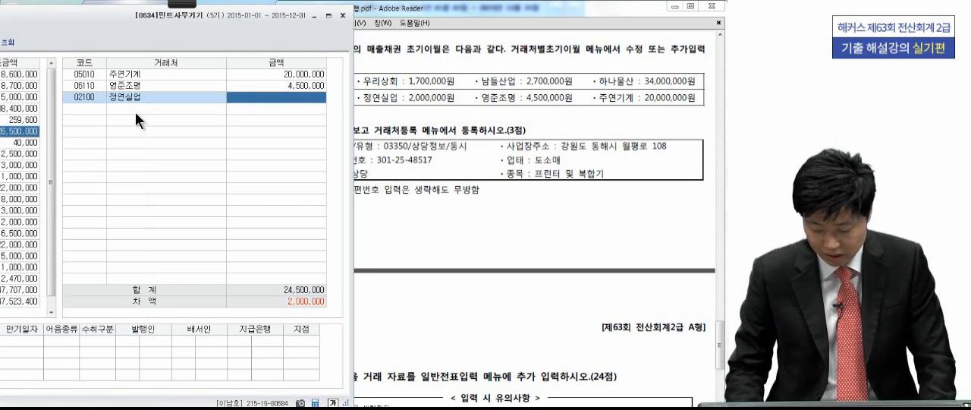
text(2,000)
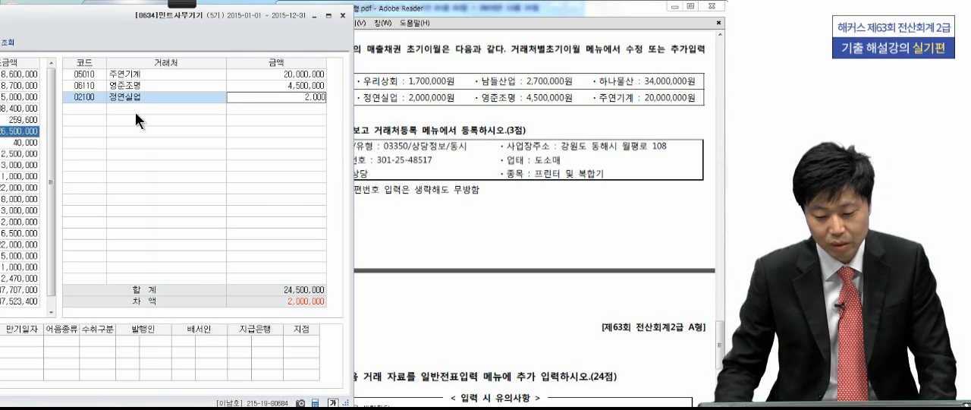
text(,0000)
key(Return)
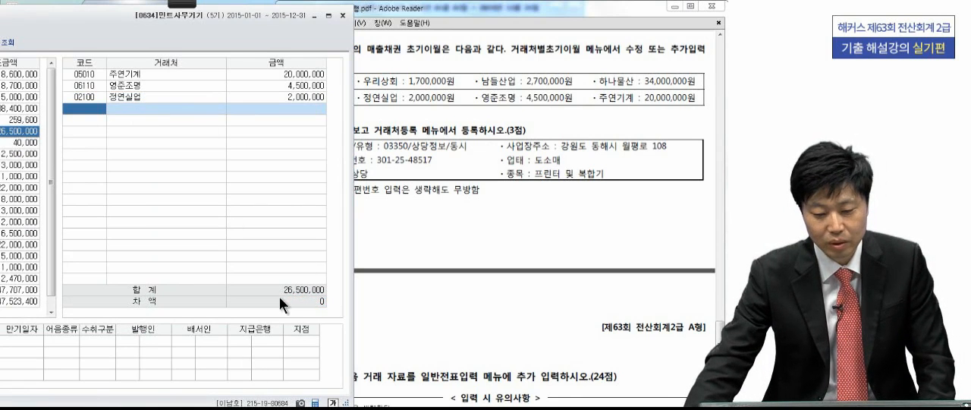
drag(164, 34, 416, 37)
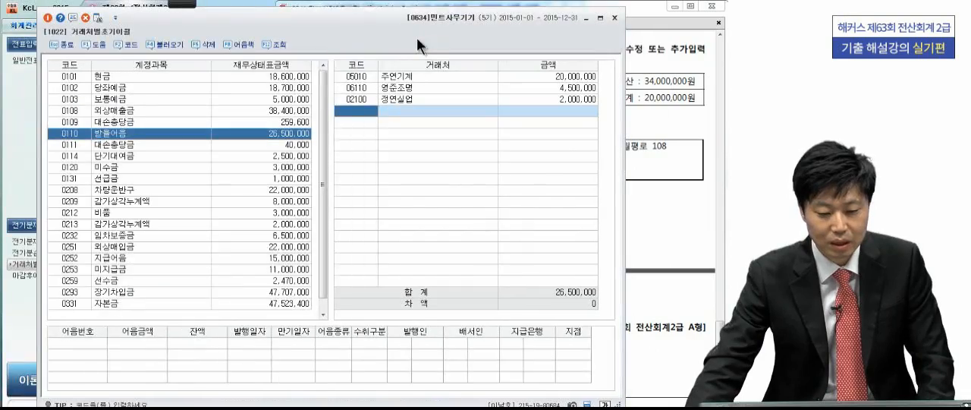
click(47, 15)
- Add a general customer in 거래처등록 with code 03350, name 상당정보 and type 동시
scroll(501, 216, down, 3)
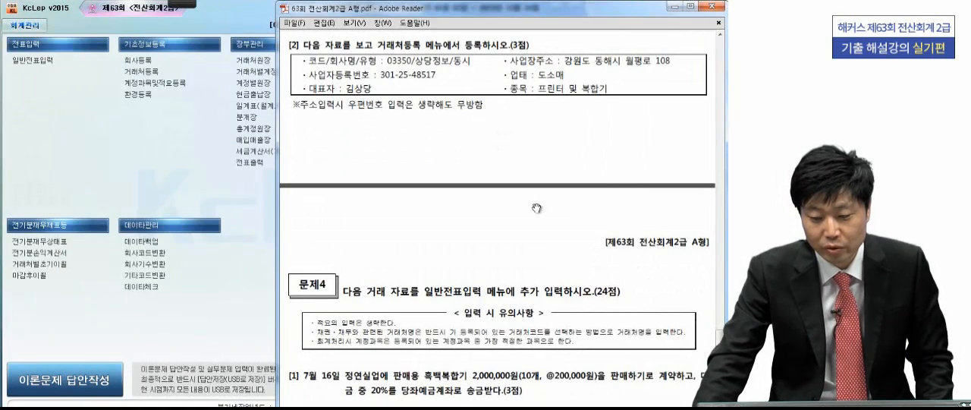
click(240, 197)
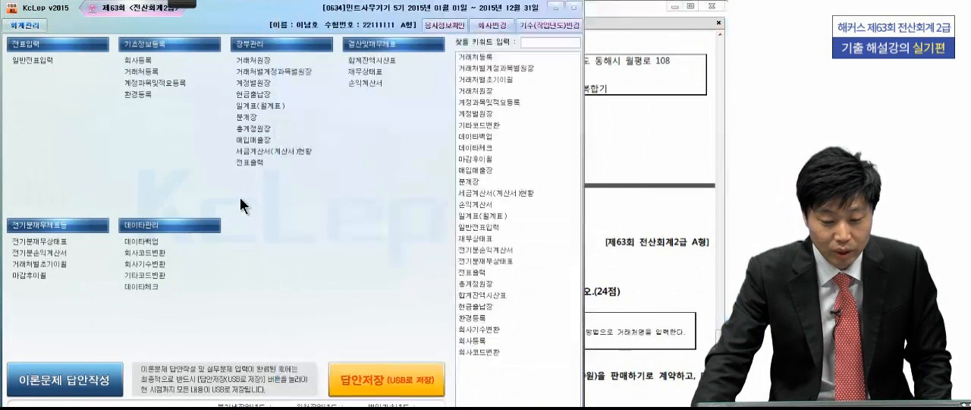
click(158, 69)
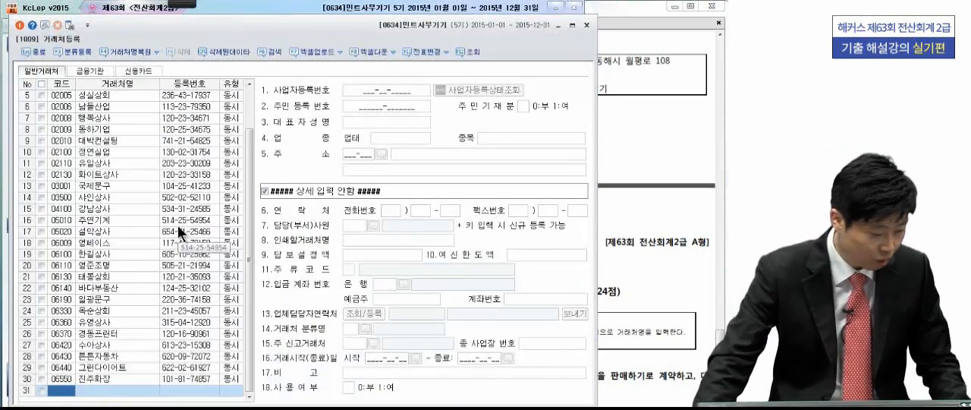
text(3350)
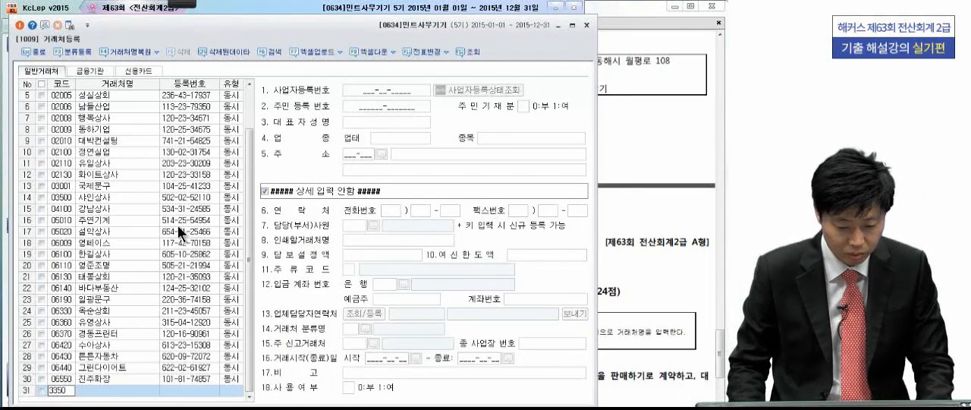
key(Return)
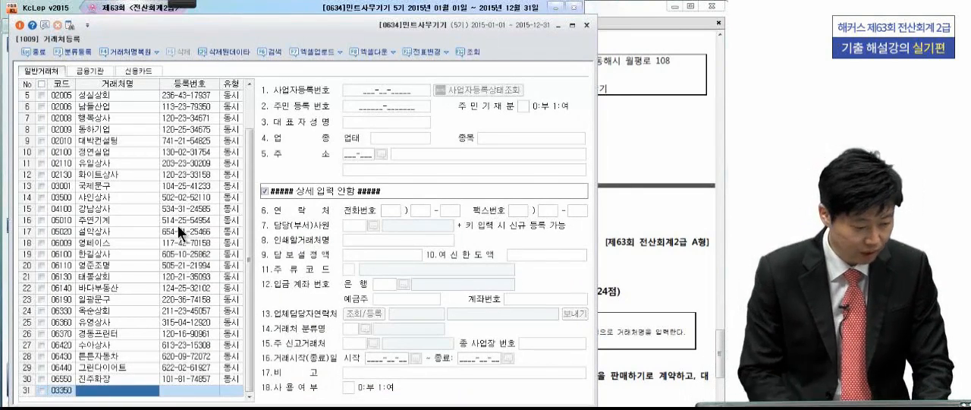
text(상당)
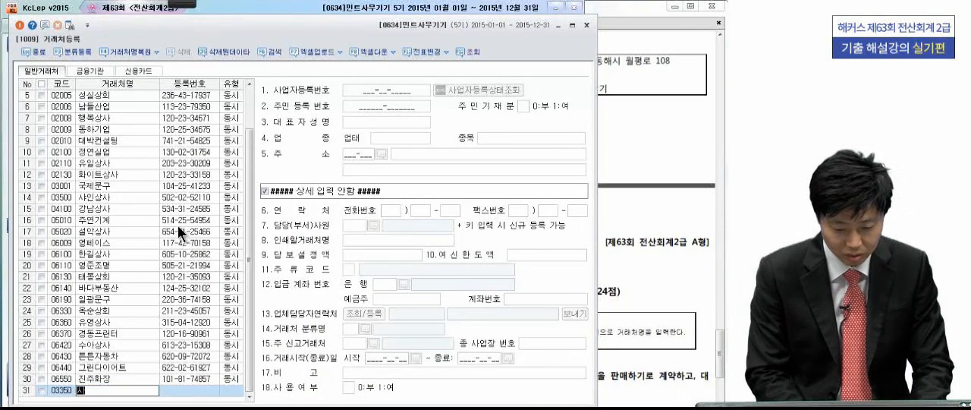
text(정보)
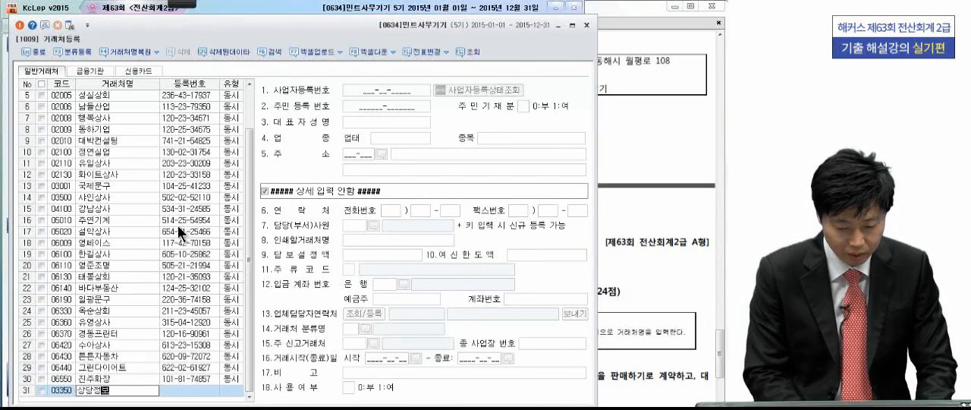
key(Return)
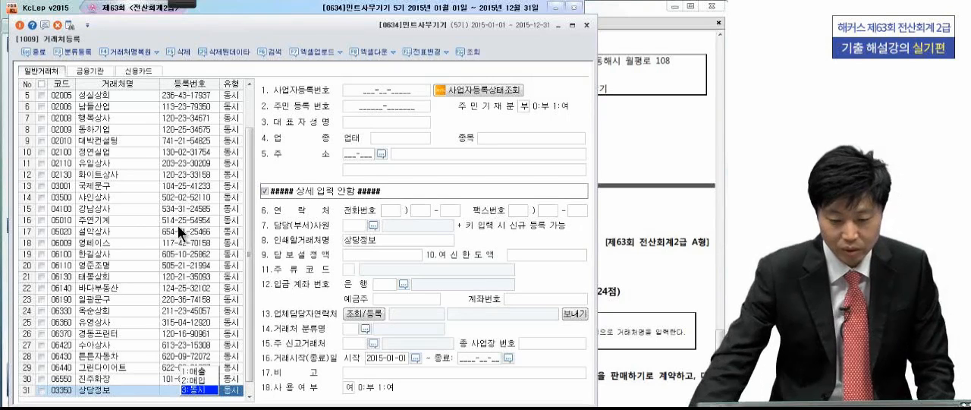
- Enter the business registration number and the representative's name of 상당정보 as given in the exam question
click(380, 94)
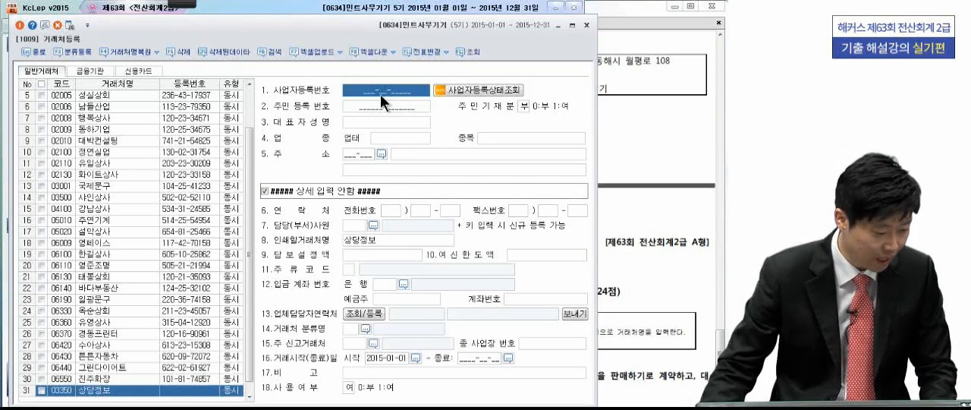
text(301-25-48)
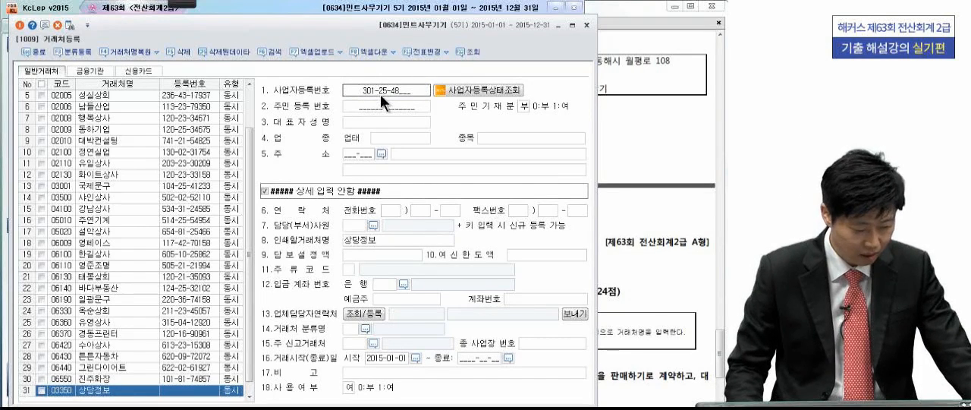
text(517)
key(Return)
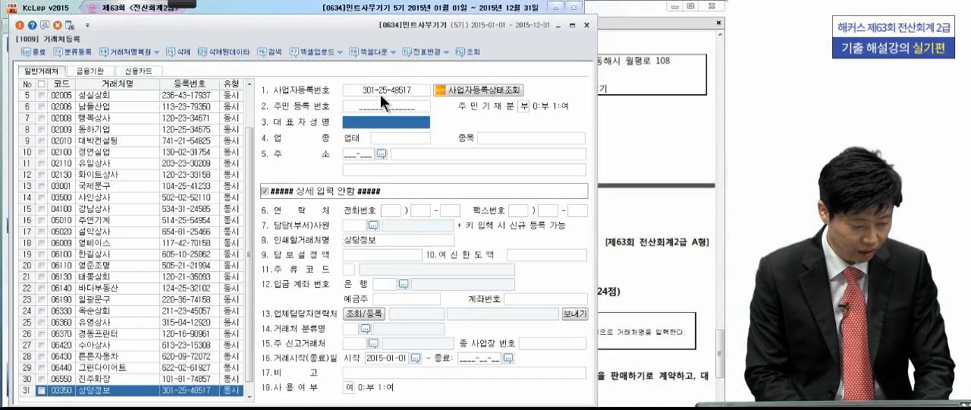
text(김상딩)
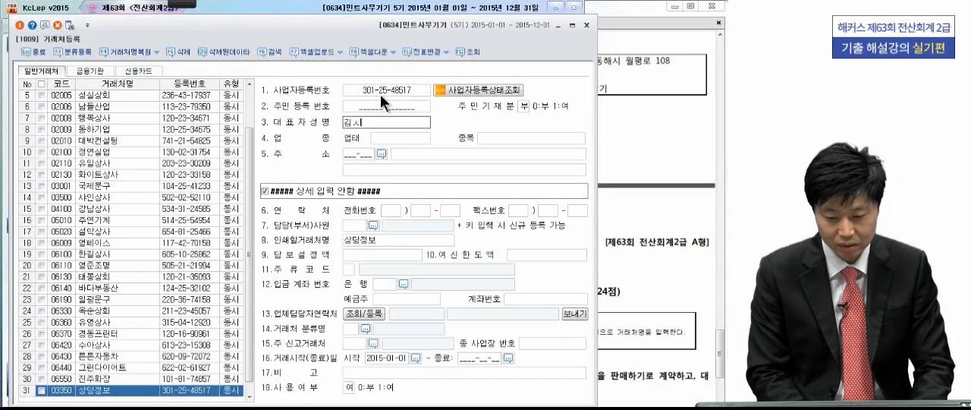
key(Return)
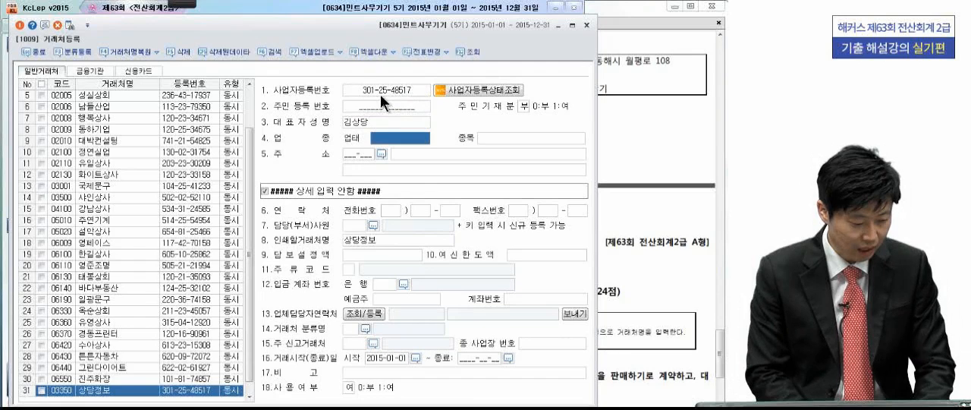
- Set the 업태 of 상당정보 to 도소매 and its 종목 to 프린터 및 복합기
text(도소매)
key(Return)
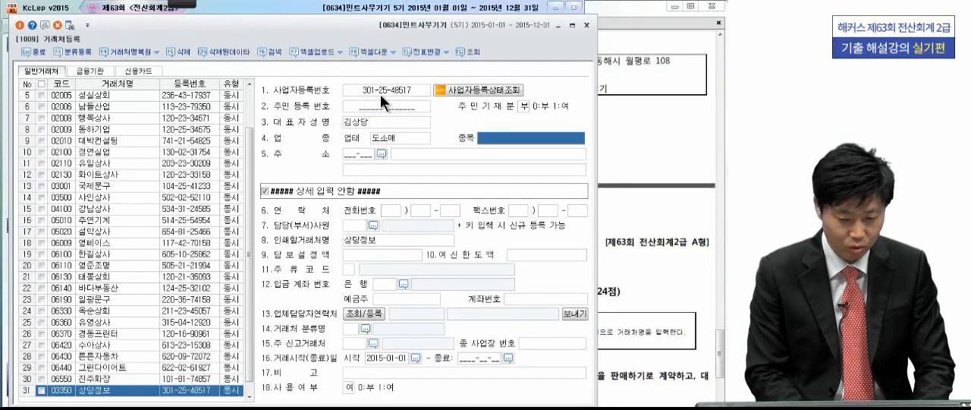
text(프린터)
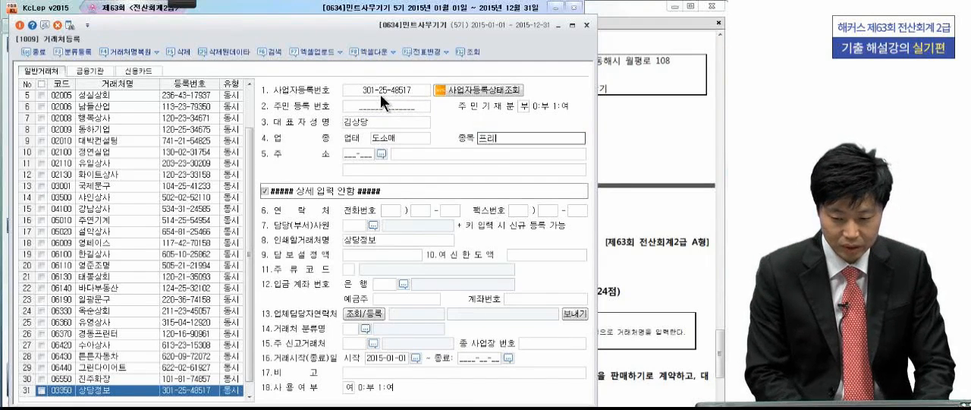
text( 및 )
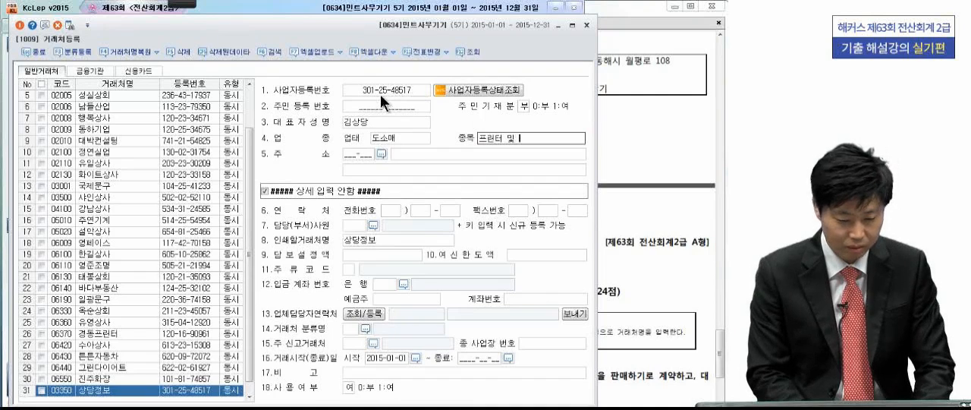
text(보ㄱ합)
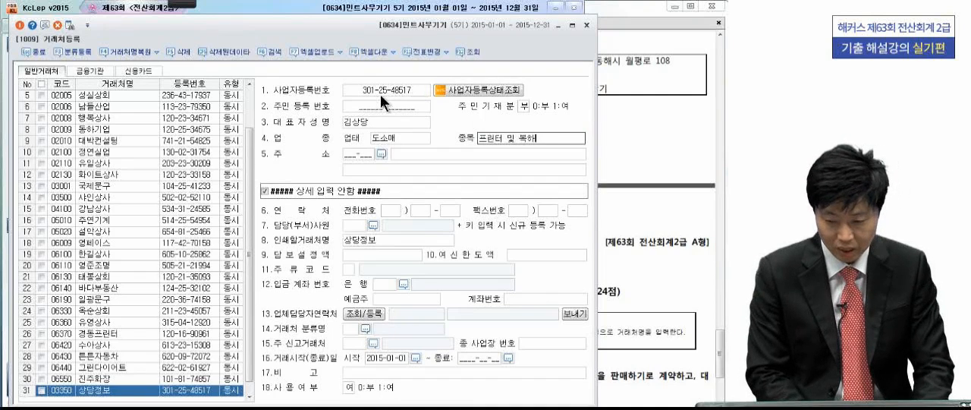
text(기)
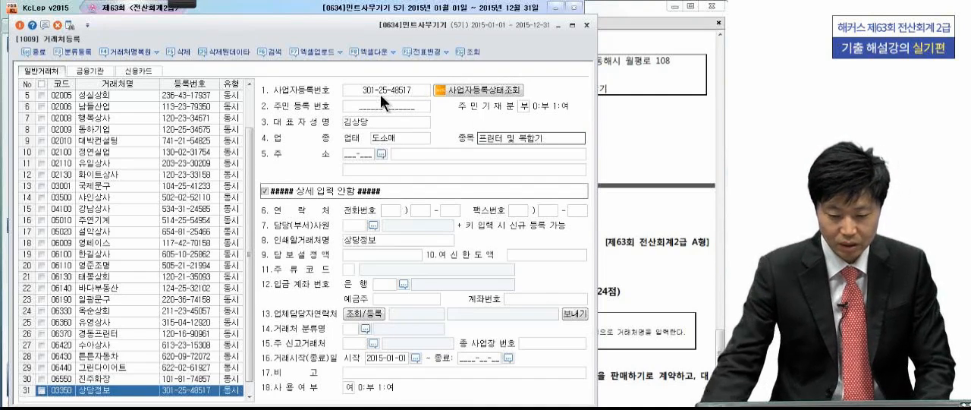
- Fill in the business address of 상당정보 from the exam question, leaving out the postal code
click(412, 153)
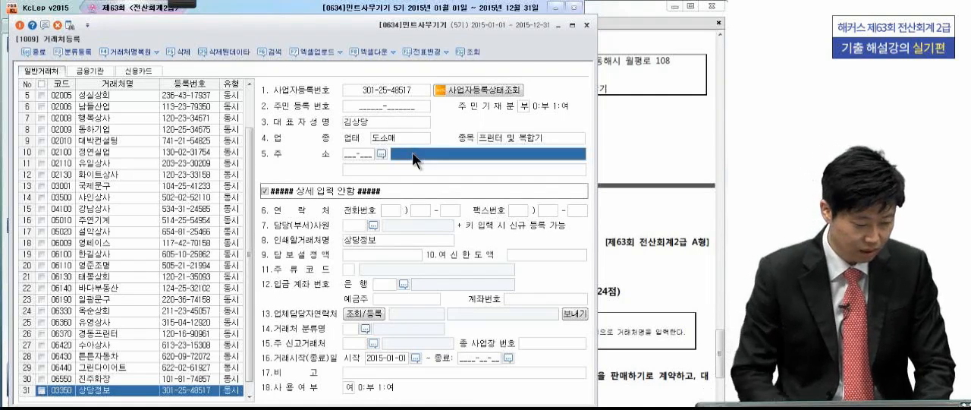
text(개)
text(원도 )
text(동해시)
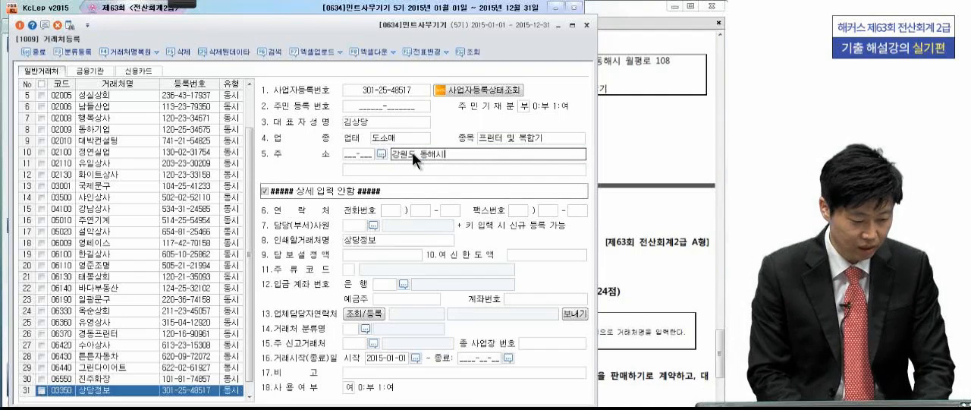
text( ㅇ월평로)
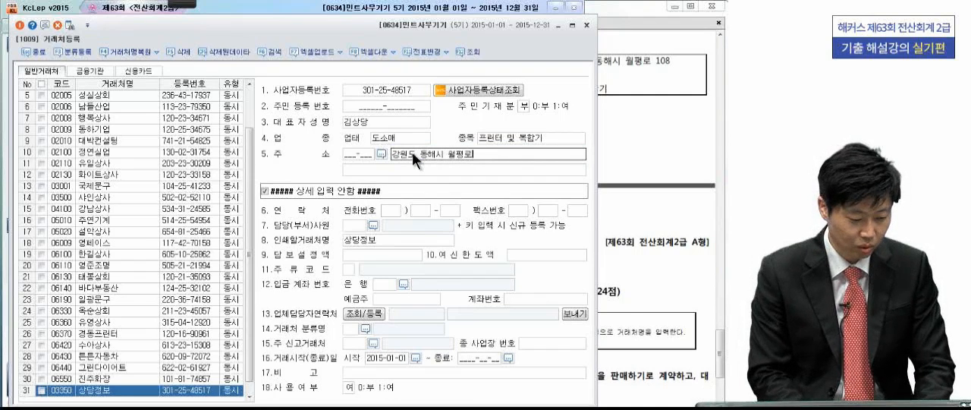
text( 108)
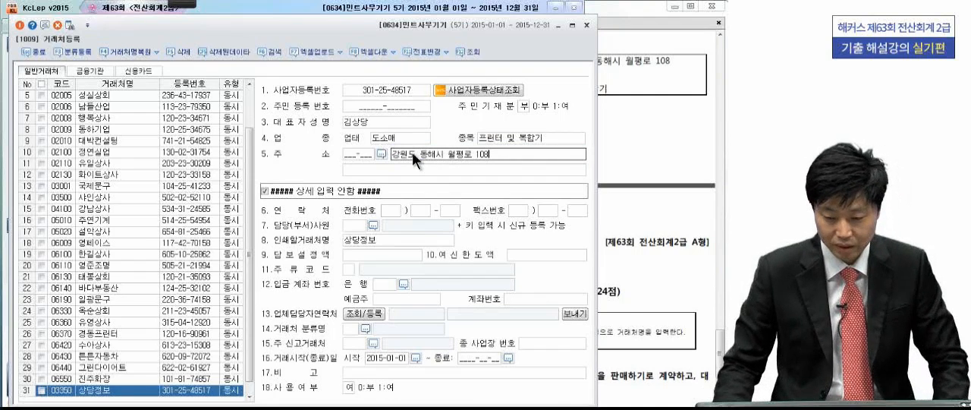
key(Return)
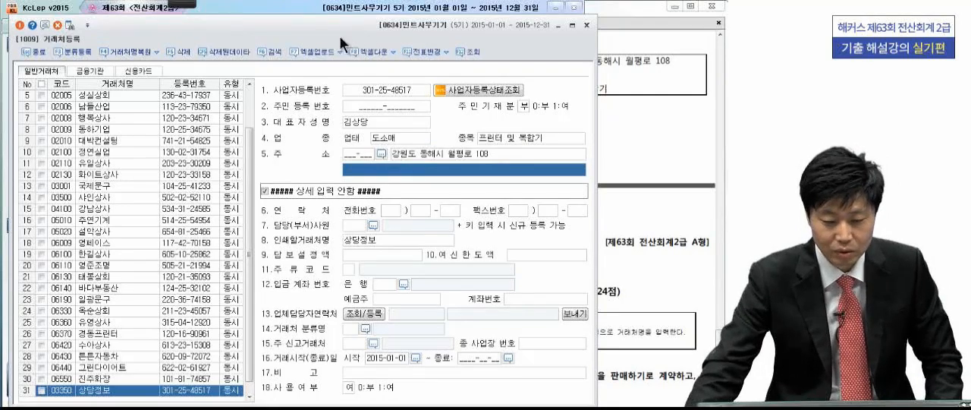
- Close 거래처등록 and switch to the exam PDF in Adobe Reader to read the 문제4 transactions
key(Return)
click(20, 25)
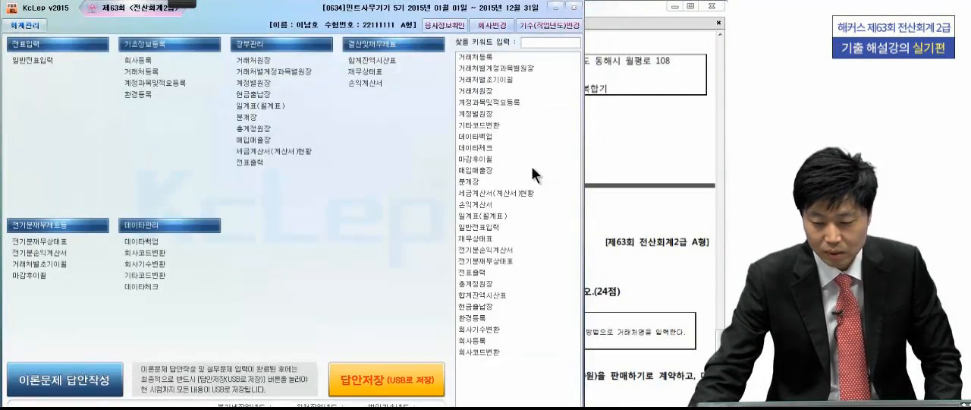
click(630, 164)
scroll(643, 270, up, 1)
scroll(576, 270, down, 6)
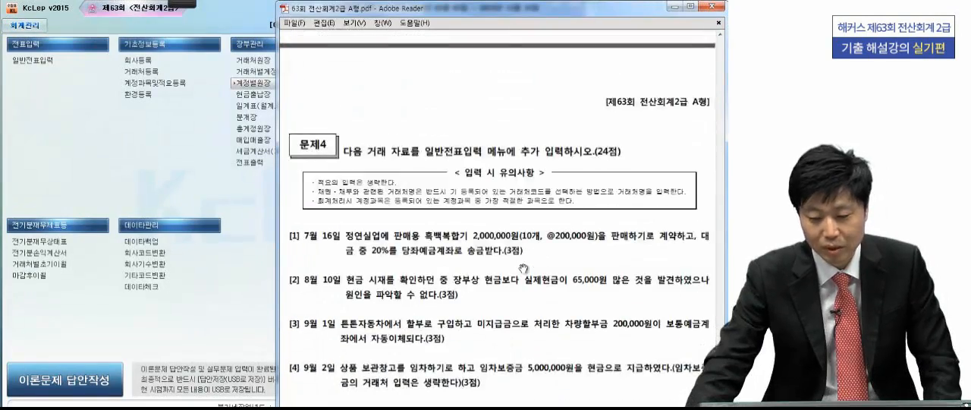
drag(520, 270, 522, 252)
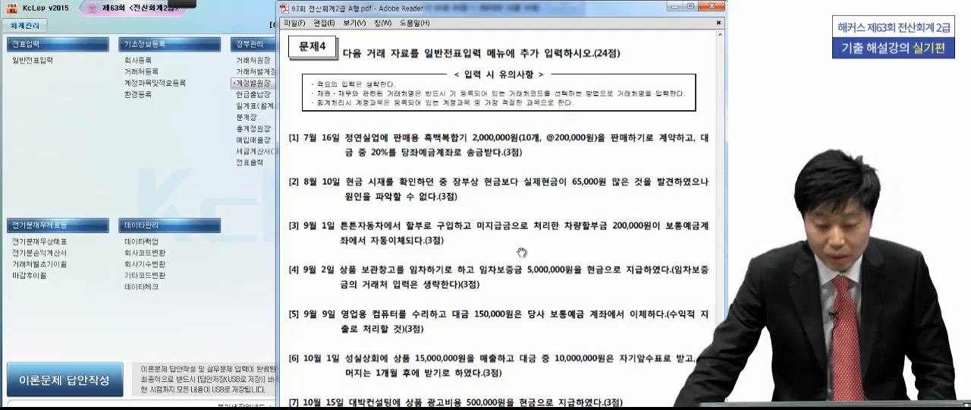
scroll(521, 253, down, 3)
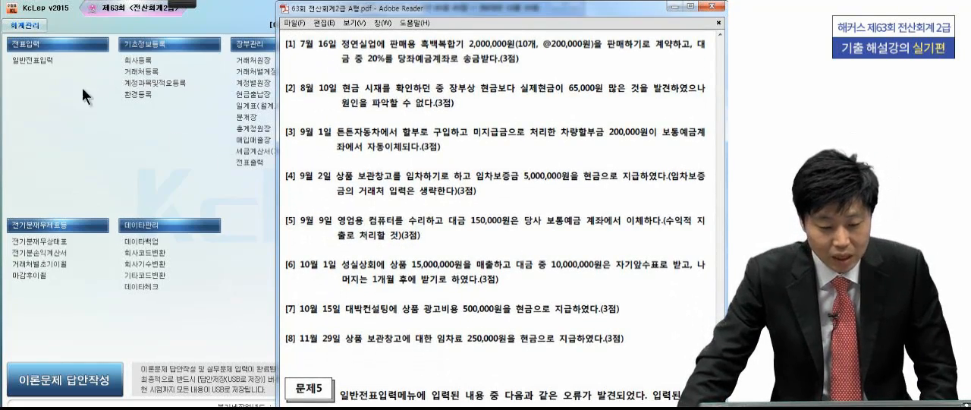
- Mark the key wording of 문제4 transaction [1] in the exam PDF, underlining 20%를 and 송금
click(43, 59)
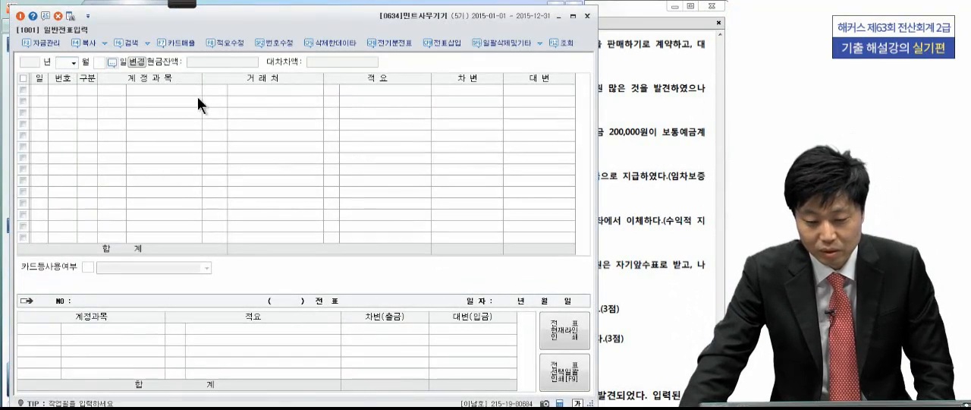
click(674, 163)
click(157, 7)
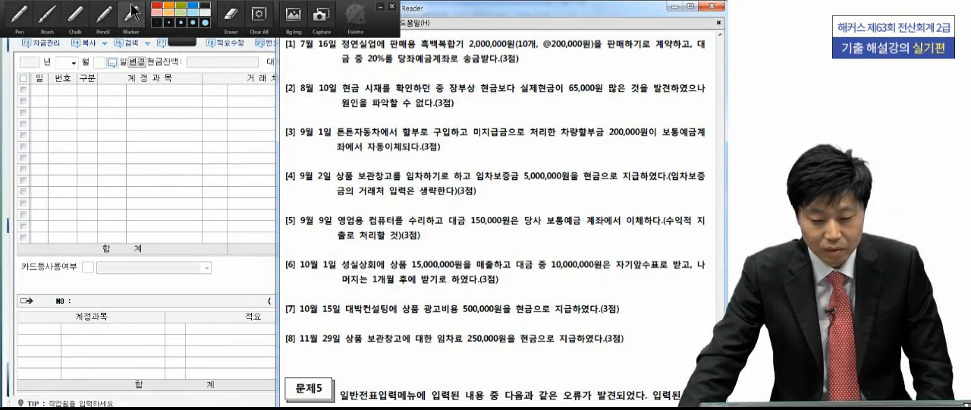
click(19, 14)
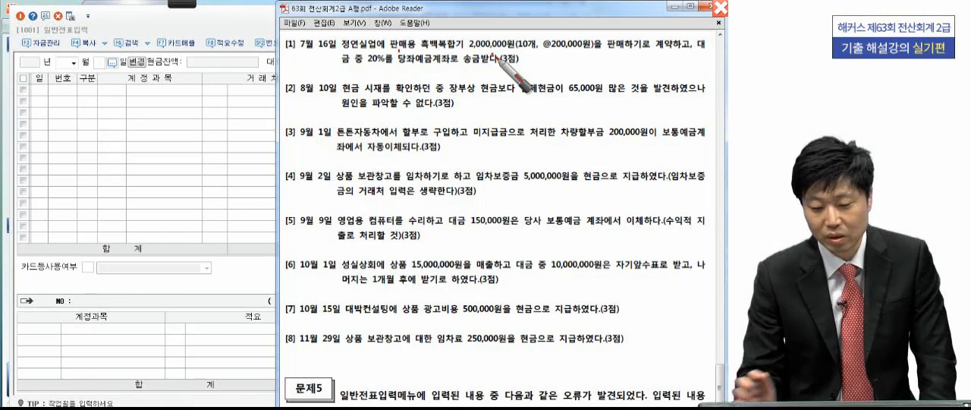
drag(368, 66, 395, 64)
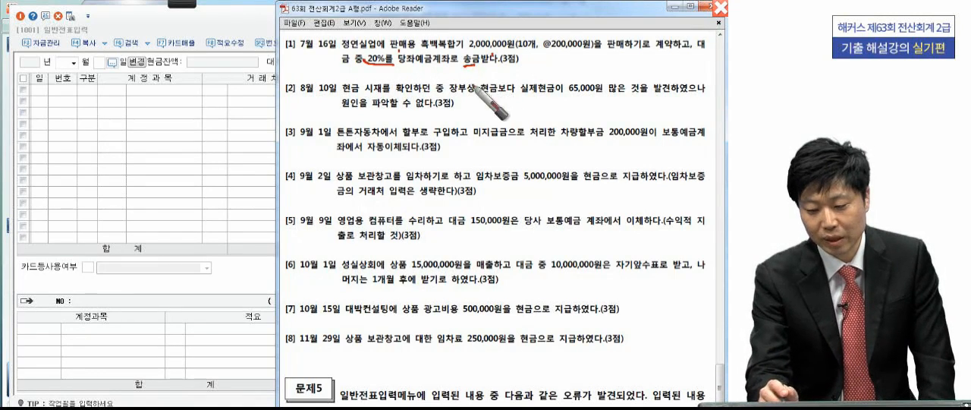
drag(462, 75, 472, 79)
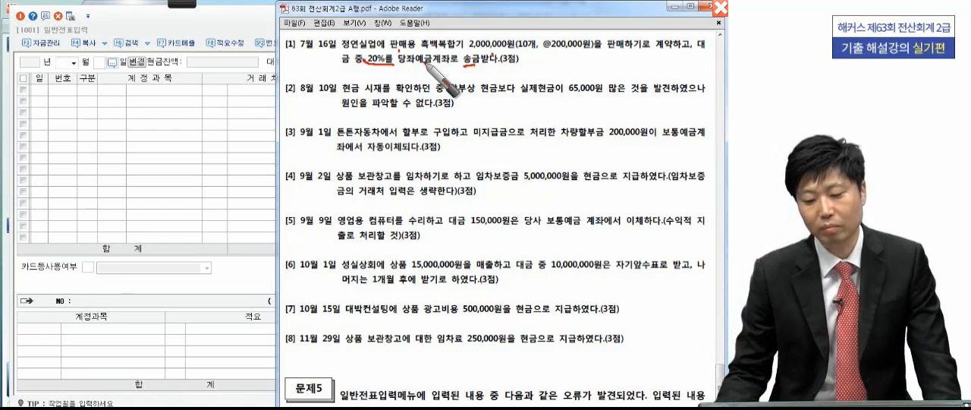
drag(429, 53, 432, 73)
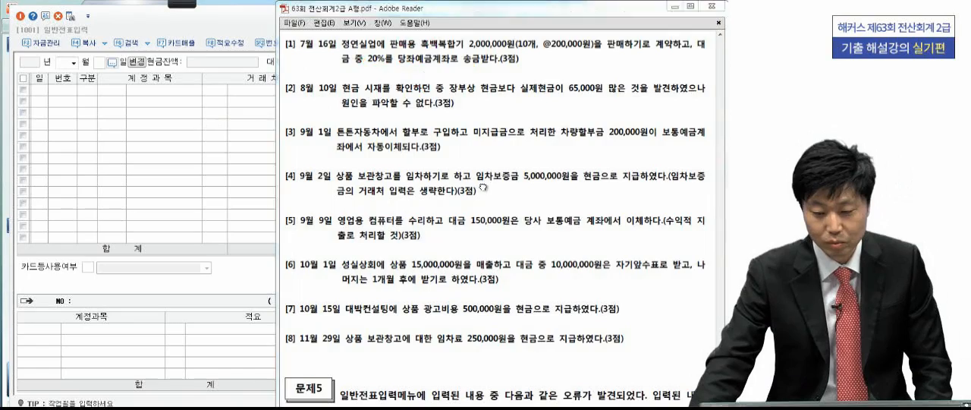
- Close the empty 일반전표입력 window and reread the 문제4 transactions in the exam PDF
scroll(479, 182, up, 3)
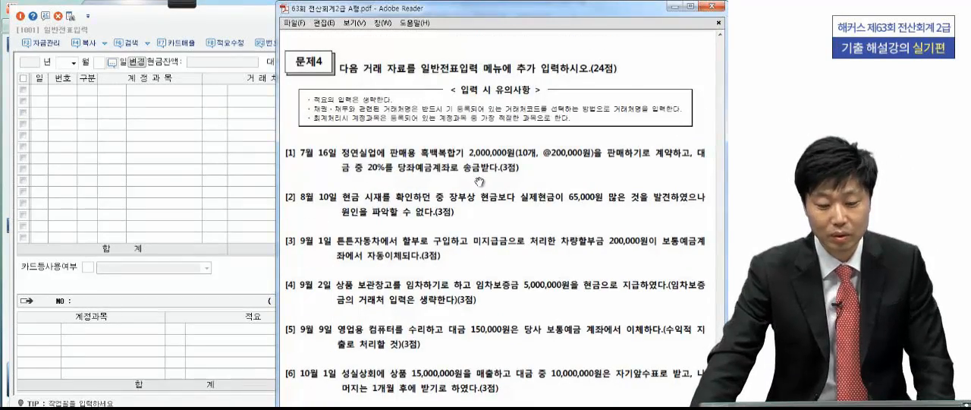
click(237, 28)
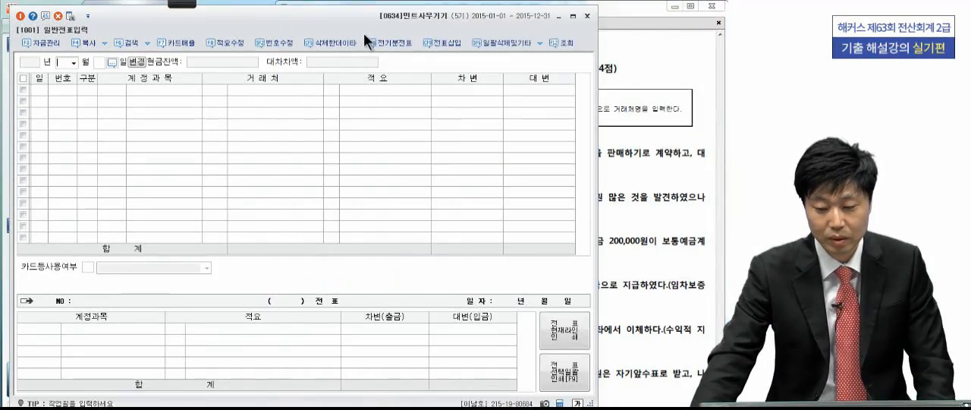
click(587, 16)
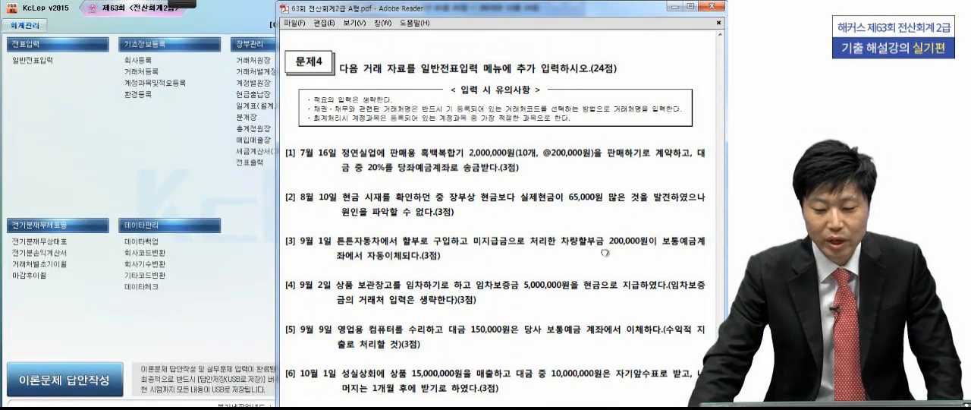
drag(553, 266, 559, 252)
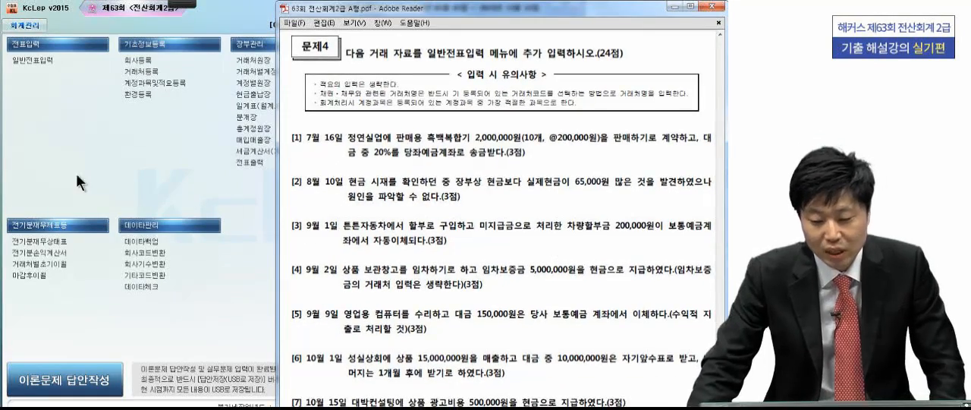
mouse_move(417, 261)
mouse_down()
mouse_move(415, 147)
mouse_move(408, 171)
mouse_up()
click(184, 3)
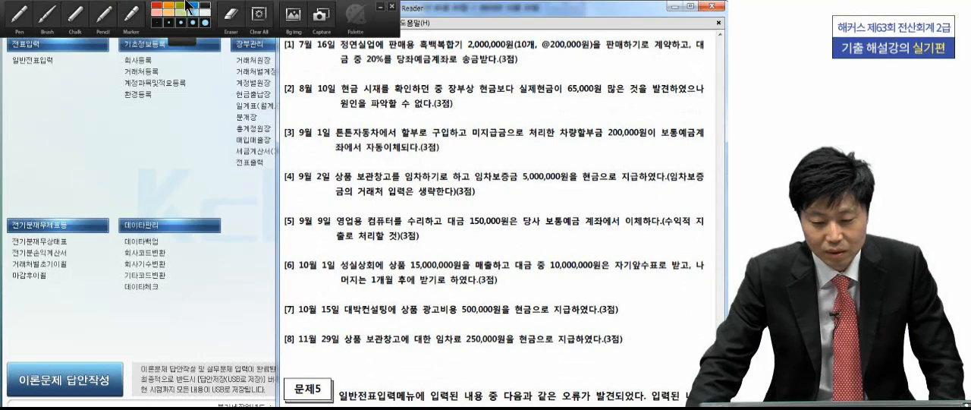
click(17, 12)
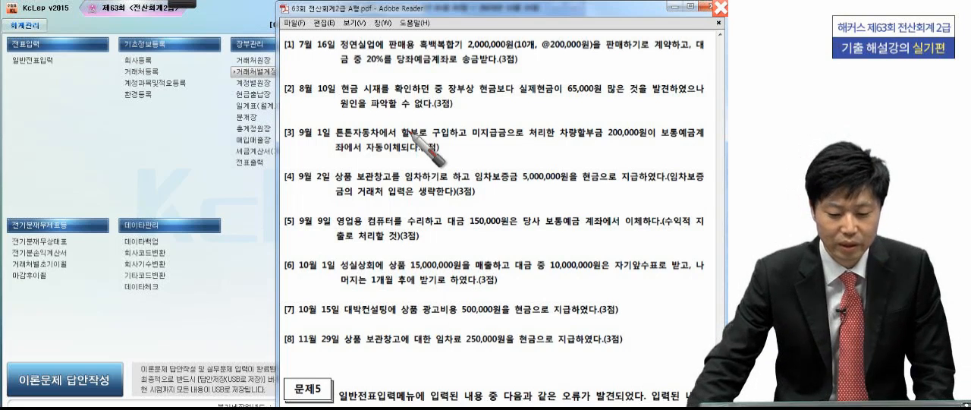
- Open 일반전표입력 in KcLep and set the voucher date to July 16, 2015
click(218, 185)
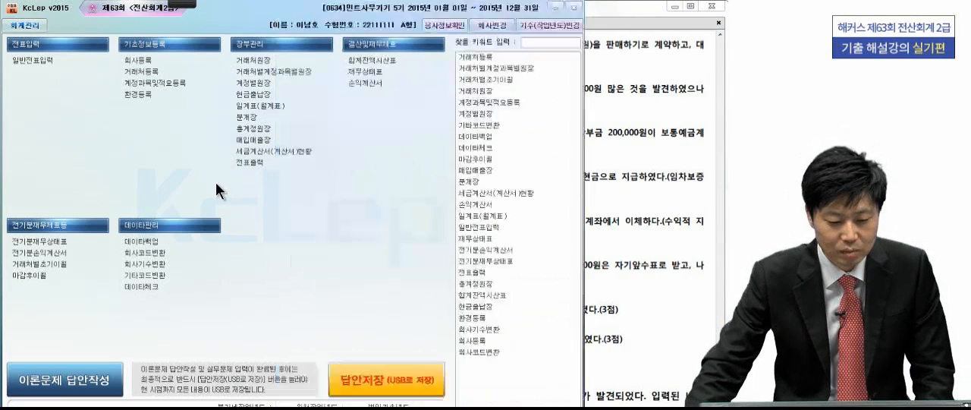
click(19, 61)
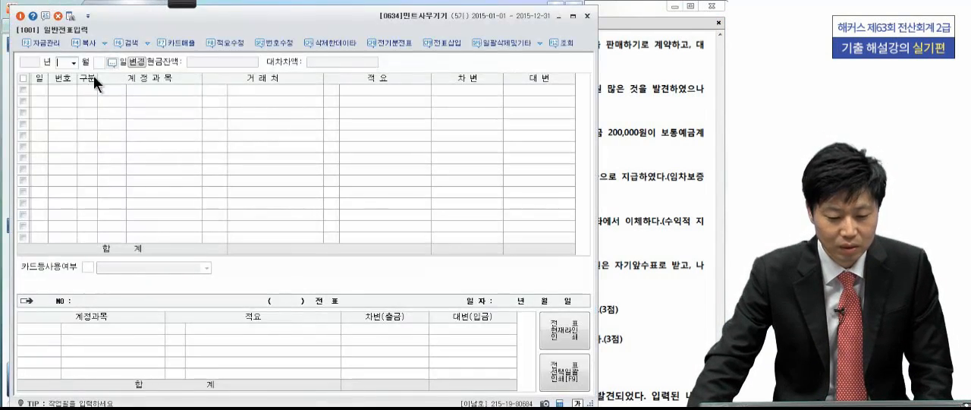
click(73, 63)
click(69, 121)
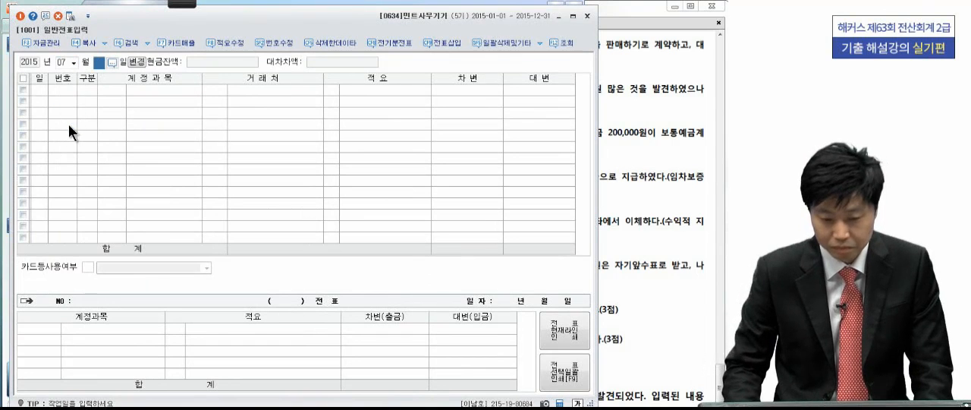
text(16)
key(Return)
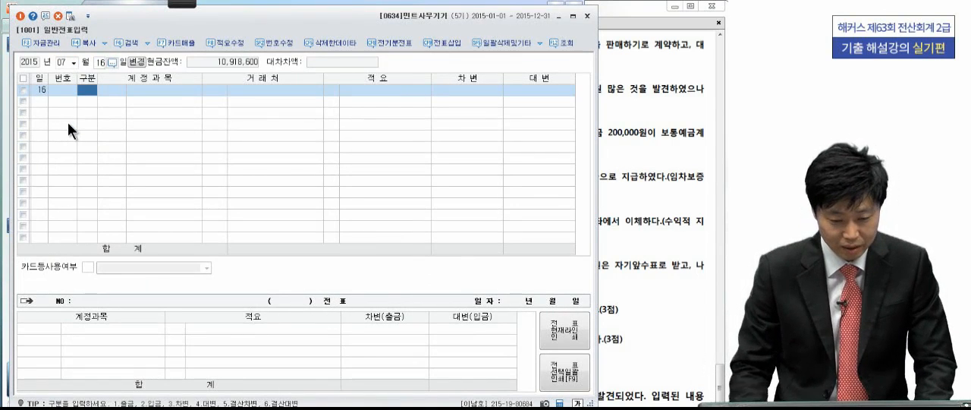
- Enter a 차변 line for 당좌예금 (0102) with an amount of 400,000 and no customer
text(3)
key(Return)
text(당좌)
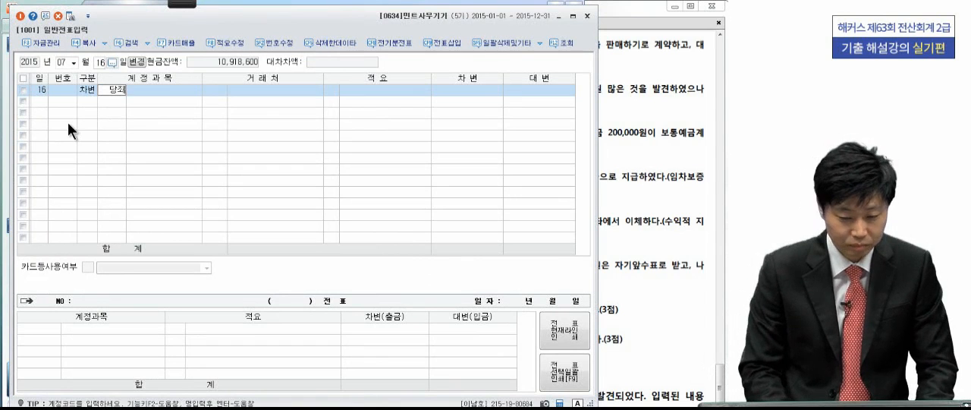
key(Return)
key(Return)
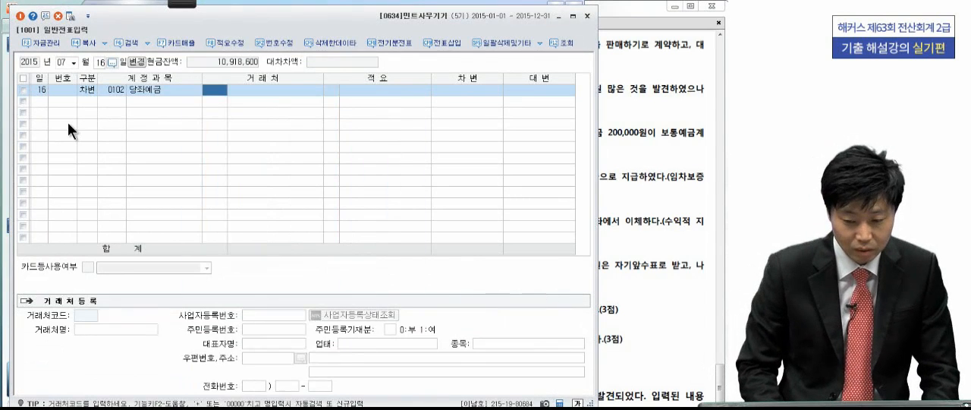
key(Return)
key(Return)
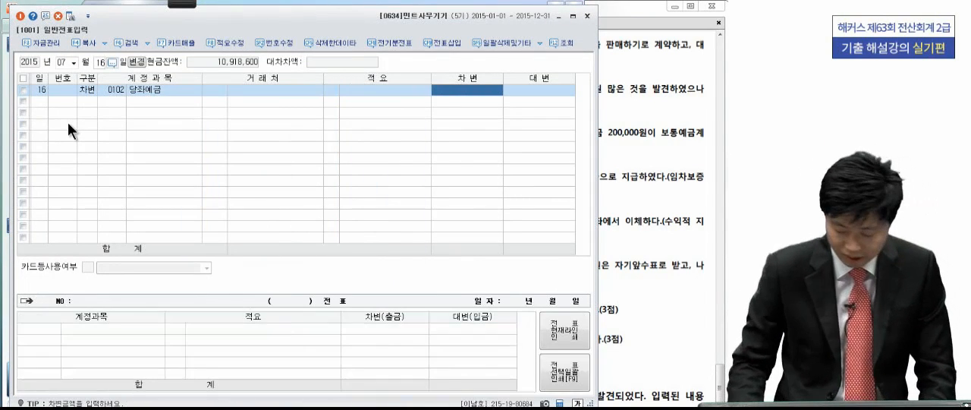
text(4000000)
key(Return)
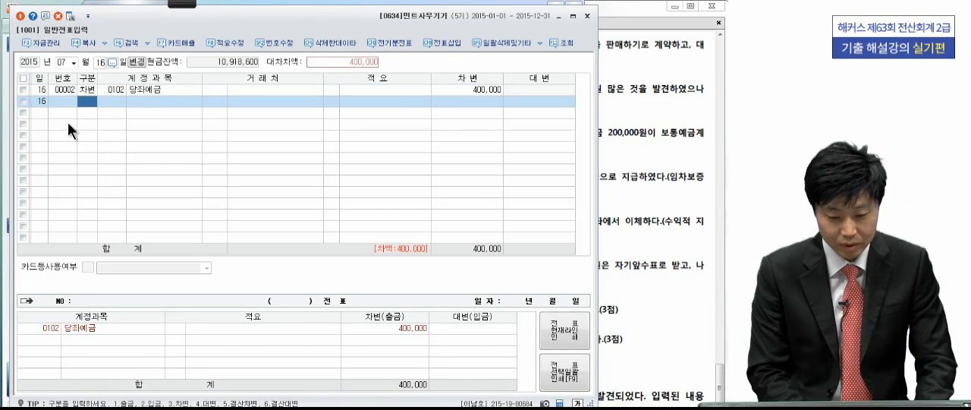
- Add the balancing 대변 line for 선수금 (0259) of 400,000 with customer 정연실업 (02100), leaving 적요 empty
text(4선수)
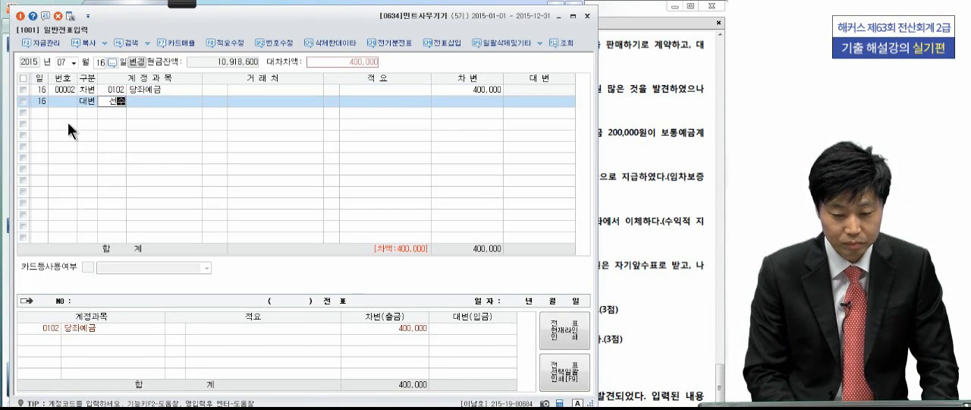
key(Return)
key(Return)
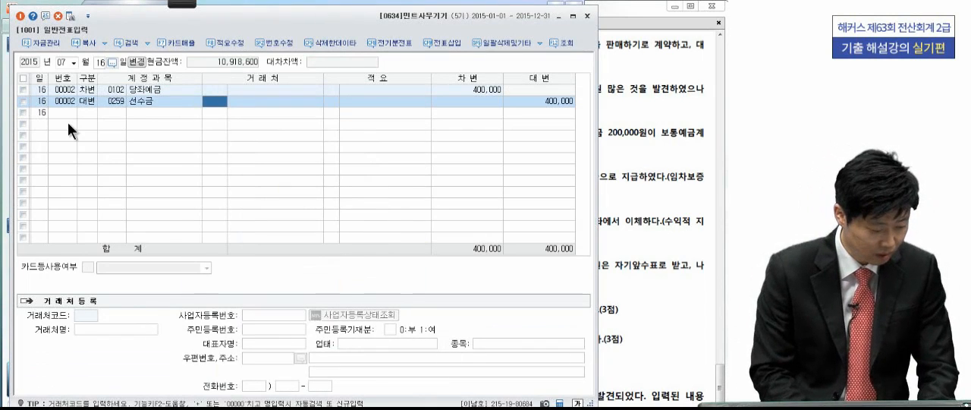
text(정)
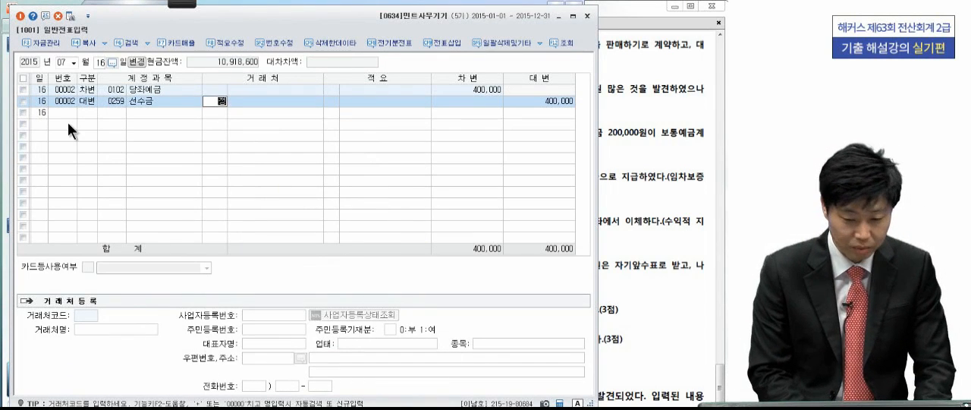
key(Return)
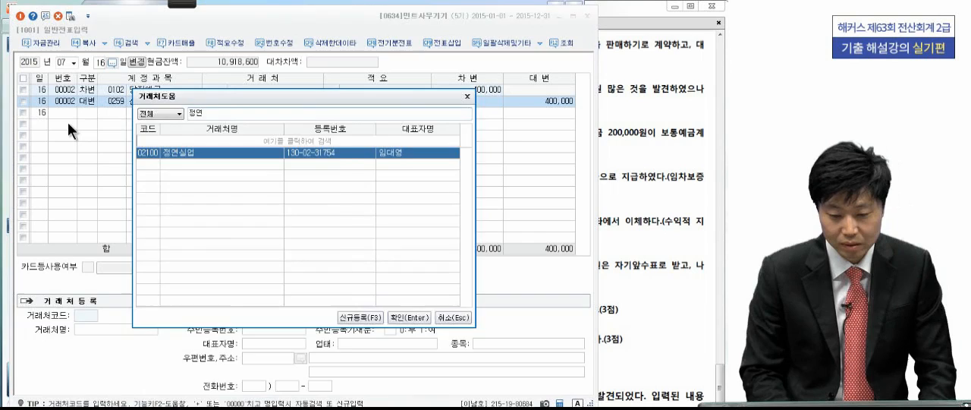
key(Return)
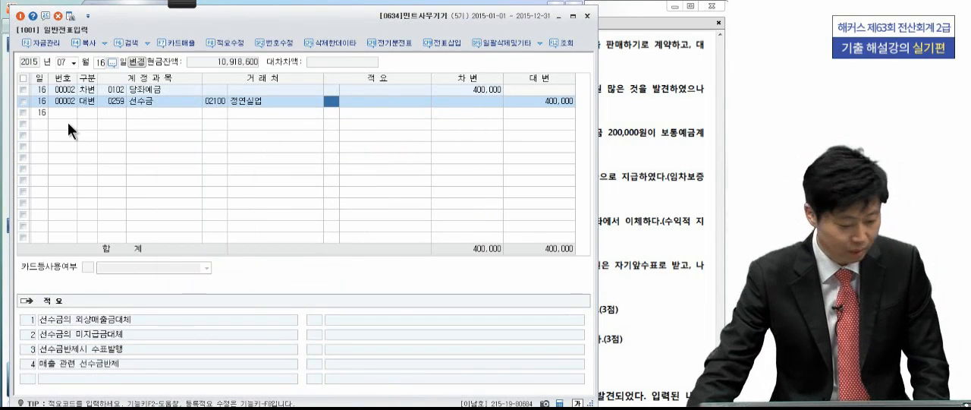
click(85, 115)
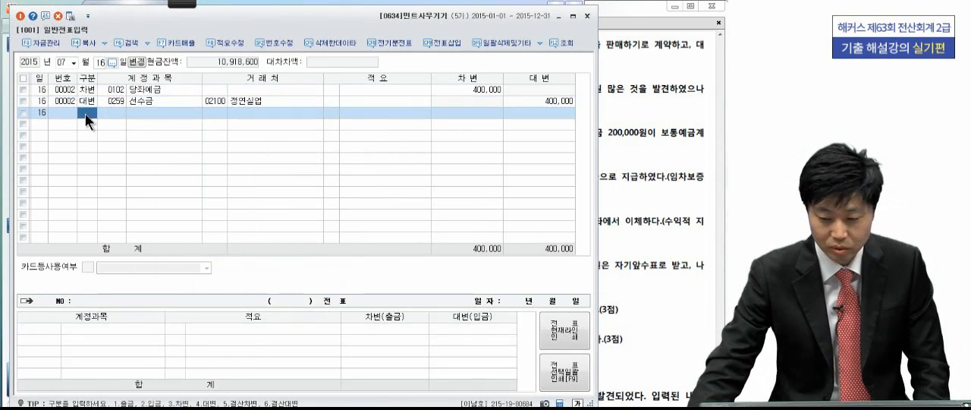
- Switch to the exam PDF and read the August 10 cash overage transaction in 문제4
click(635, 170)
scroll(607, 251, down, 2)
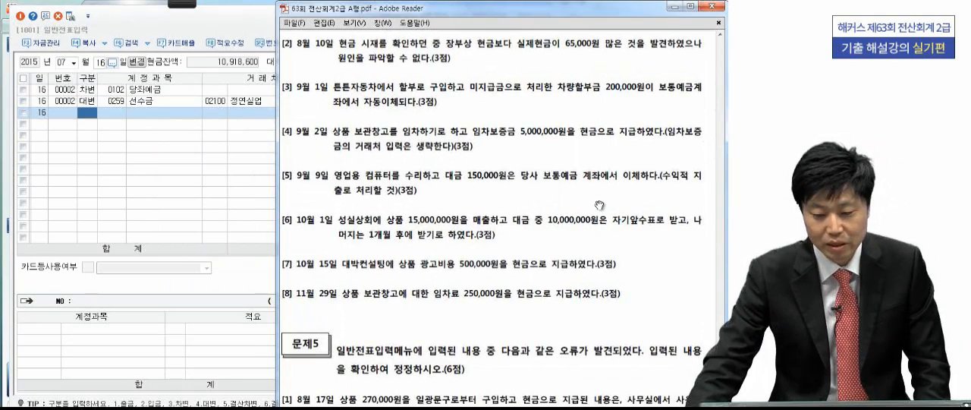
mouse_move(187, 6)
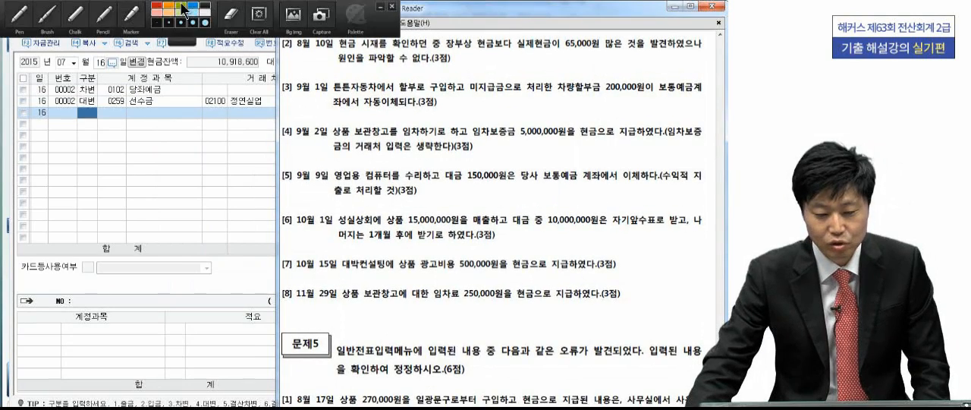
click(18, 23)
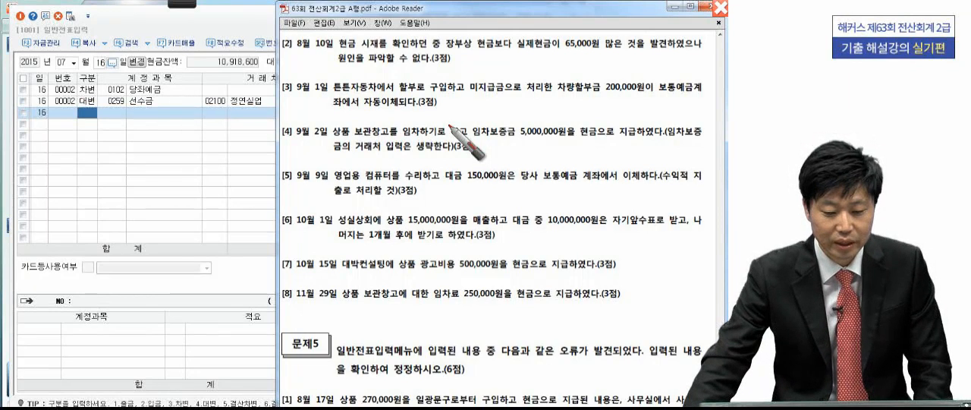
- Return to 일반전표입력 in KcLep and set the voucher date to August 10, 2015
click(184, 127)
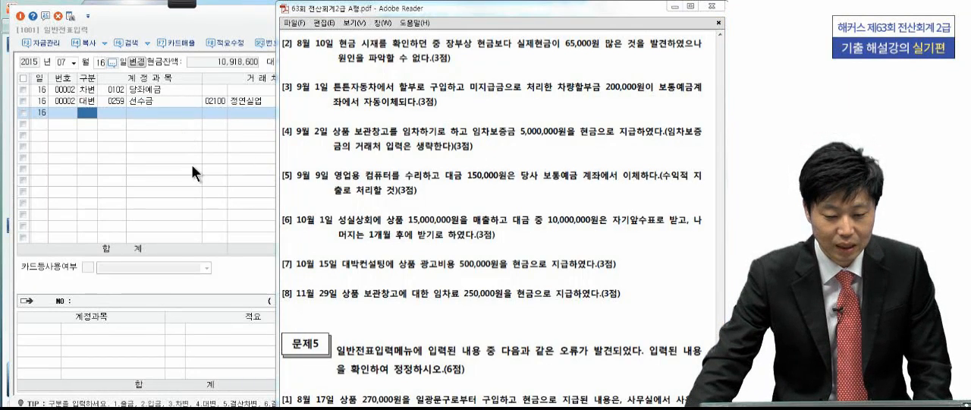
click(76, 62)
click(62, 129)
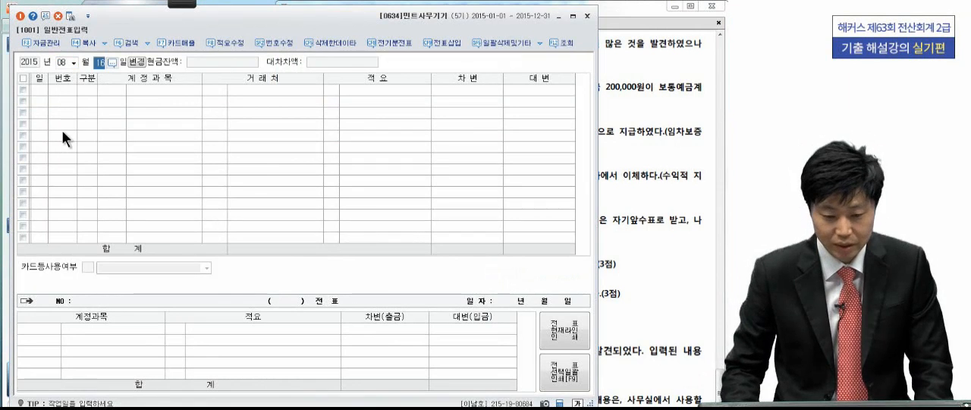
text(10)
key(Return)
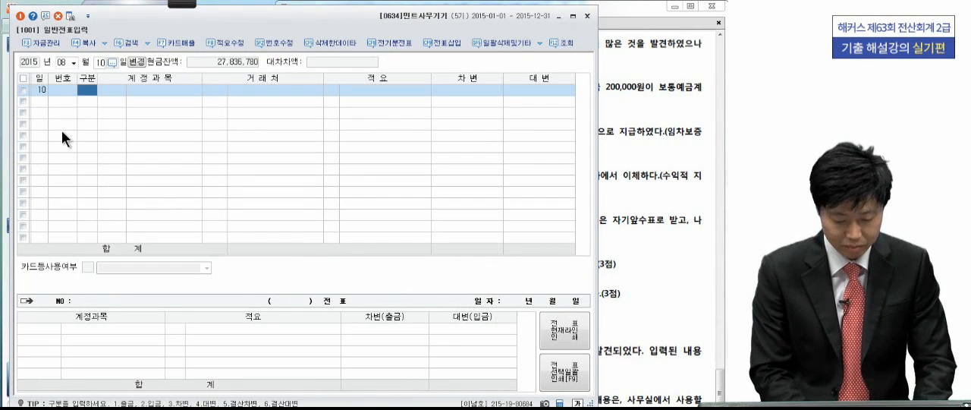
- Enter a 차변 line for 현금 (0101) with an amount of 65,000 and no customer or 적요
text(3)
key(Return)
text(현금)
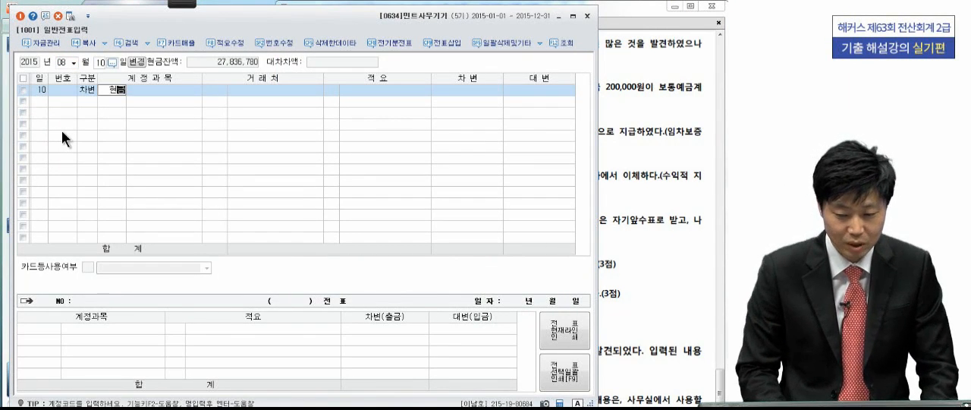
key(Return)
key(Return)
key(Return)
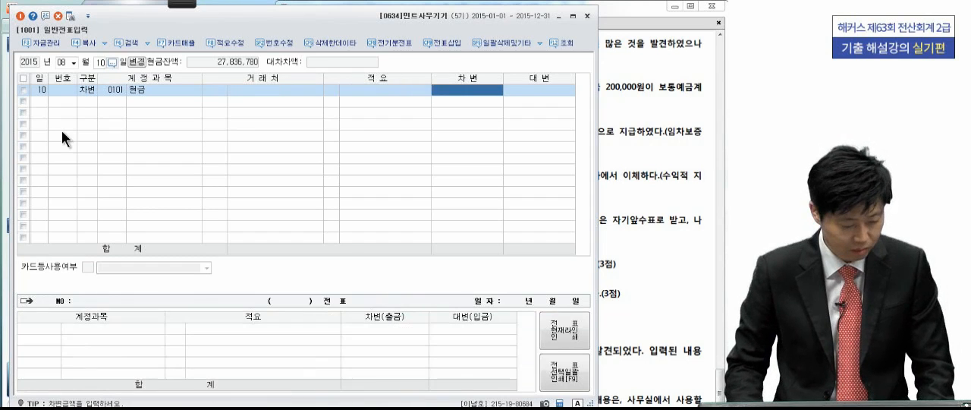
text(650000)
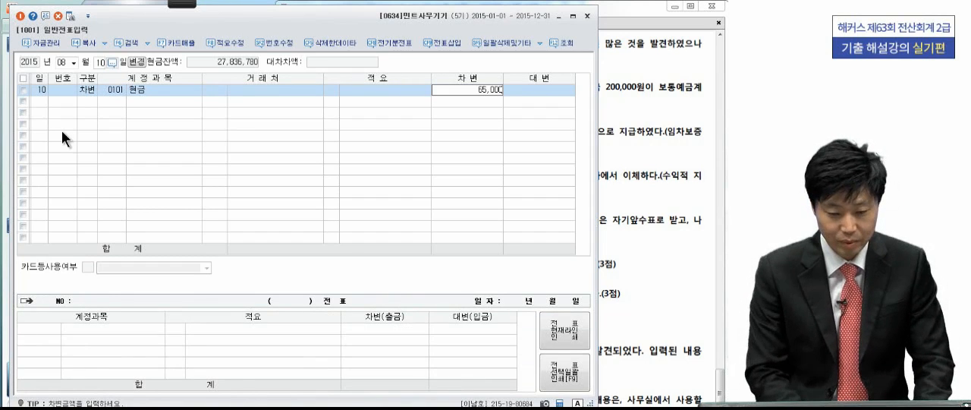
key(Return)
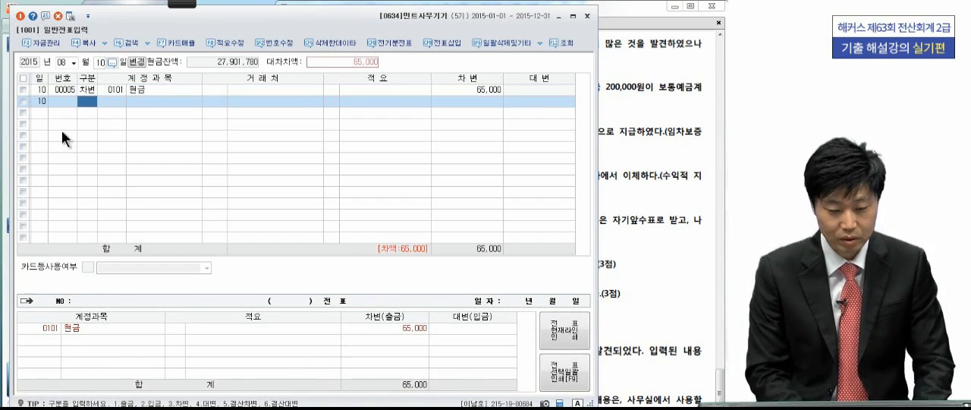
- Add the balancing 대변 line for 현금과부족 (0141) of 65,000
text(4현금)
text(과)
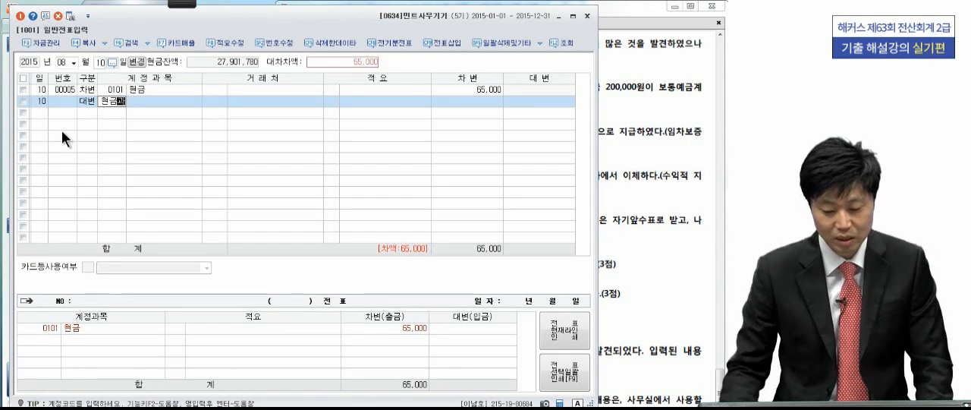
key(Return)
key(Return)
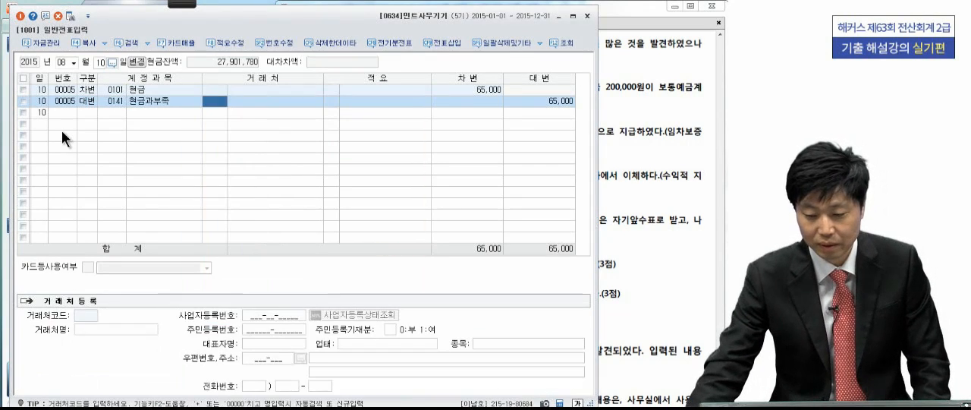
- Switch to the exam PDF and handwrite the original installment purchase entry, 차량운반구 / 미지급금, below the September 1 transaction
click(702, 217)
scroll(656, 188, down, 1)
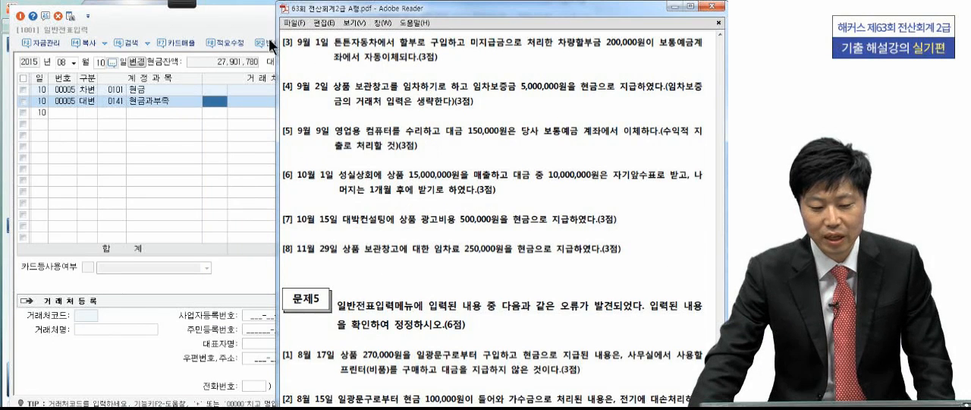
mouse_move(182, 6)
click(19, 13)
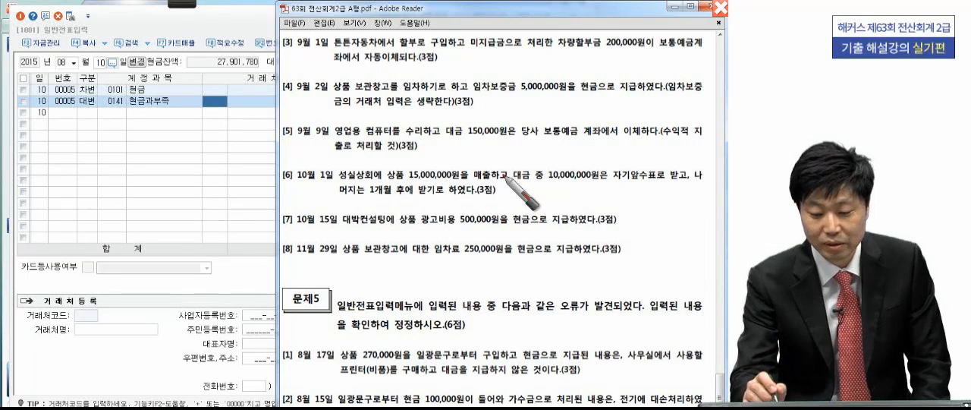
drag(502, 108, 483, 139)
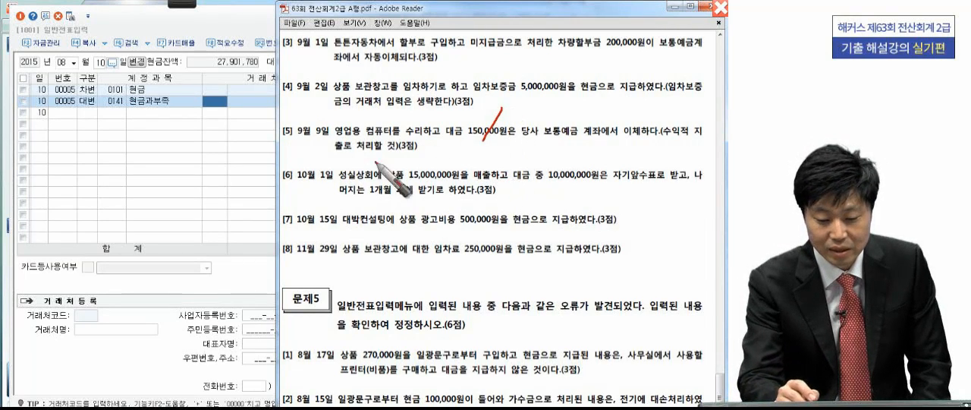
mouse_move(301, 107)
mouse_down()
mouse_move(304, 125)
mouse_move(335, 106)
mouse_move(346, 110)
mouse_move(332, 124)
mouse_move(390, 114)
mouse_move(472, 131)
mouse_move(493, 106)
mouse_up()
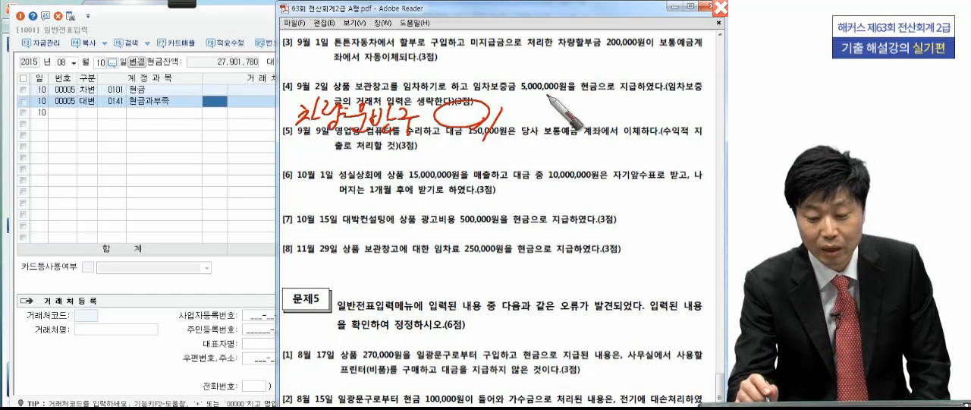
mouse_move(539, 115)
mouse_down()
mouse_move(522, 114)
mouse_move(561, 124)
mouse_move(566, 100)
mouse_move(571, 111)
mouse_move(598, 97)
mouse_move(682, 120)
mouse_move(691, 98)
mouse_up()
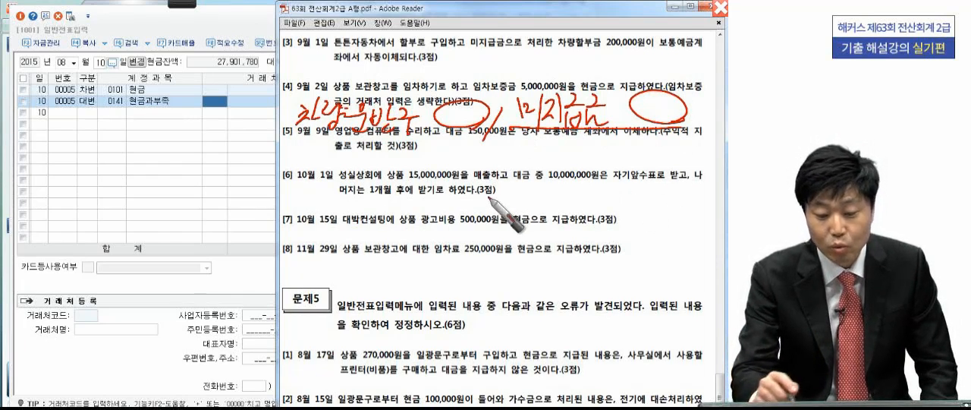
- Circle the September 1 date, underline 보통예금 and handwrite the payment entry 미지급금 / 보통예금 on the PDF
drag(485, 199, 465, 226)
drag(331, 44, 339, 50)
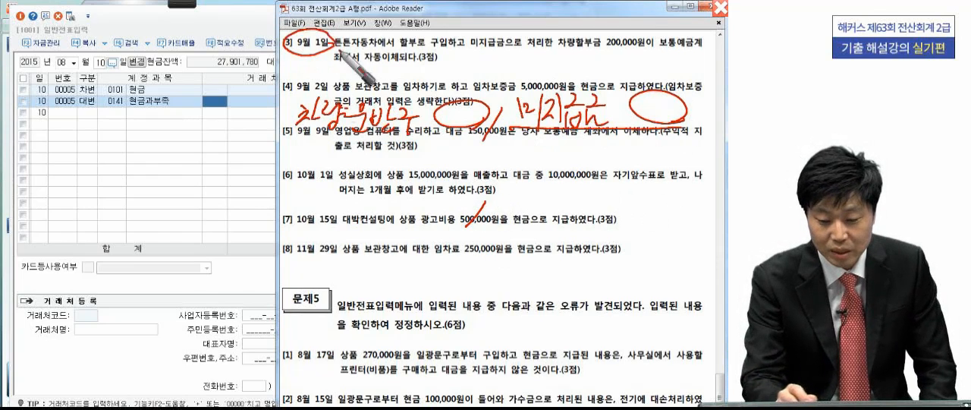
drag(296, 195, 305, 207)
mouse_move(312, 184)
mouse_down()
mouse_move(312, 216)
mouse_move(343, 199)
mouse_move(464, 217)
mouse_up()
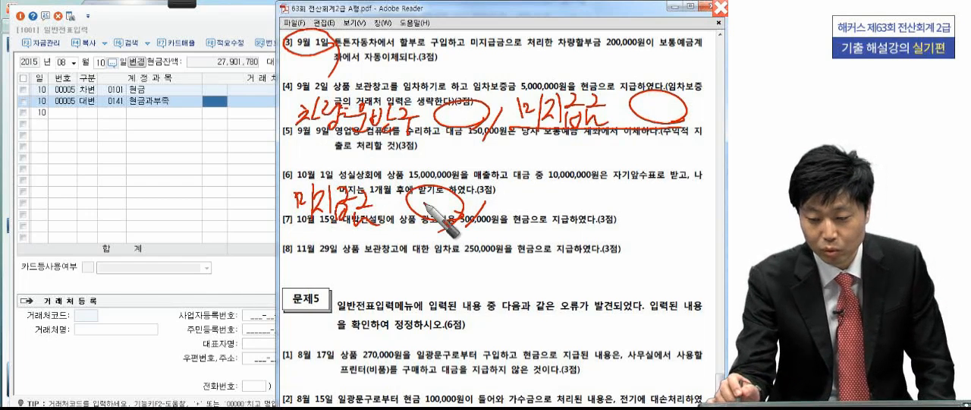
drag(669, 53, 713, 55)
mouse_move(524, 224)
mouse_down()
mouse_move(524, 199)
mouse_move(535, 216)
mouse_move(544, 199)
mouse_move(537, 222)
mouse_move(599, 203)
mouse_move(618, 220)
mouse_move(678, 217)
mouse_move(632, 226)
mouse_up()
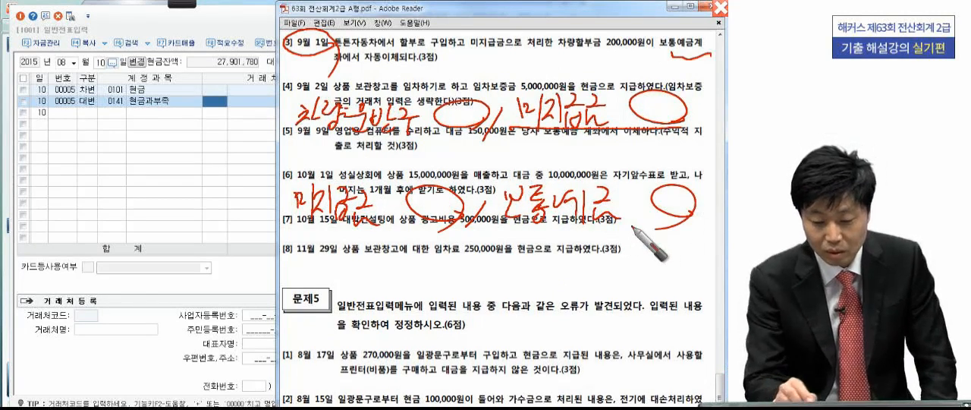
mouse_move(293, 229)
mouse_down()
mouse_move(570, 230)
mouse_move(675, 207)
mouse_up()
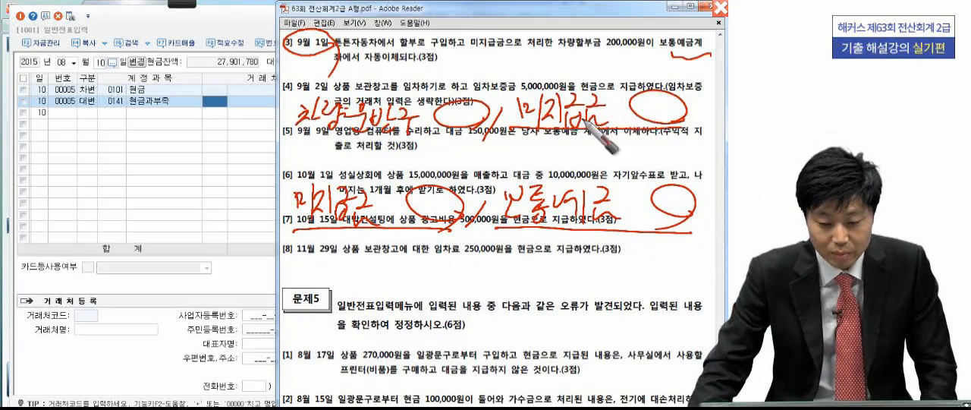
- Return to 일반전표입력 in KcLep and set the voucher date to September 1, 2015
click(228, 146)
click(74, 63)
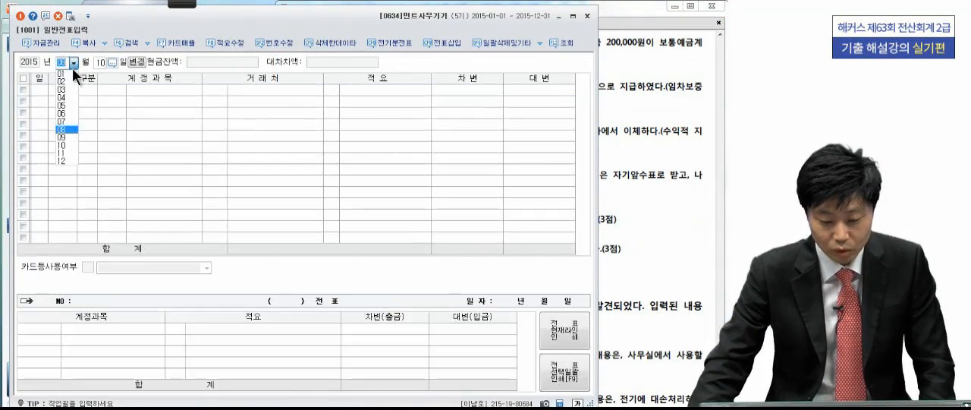
click(68, 137)
text(1)
key(Return)
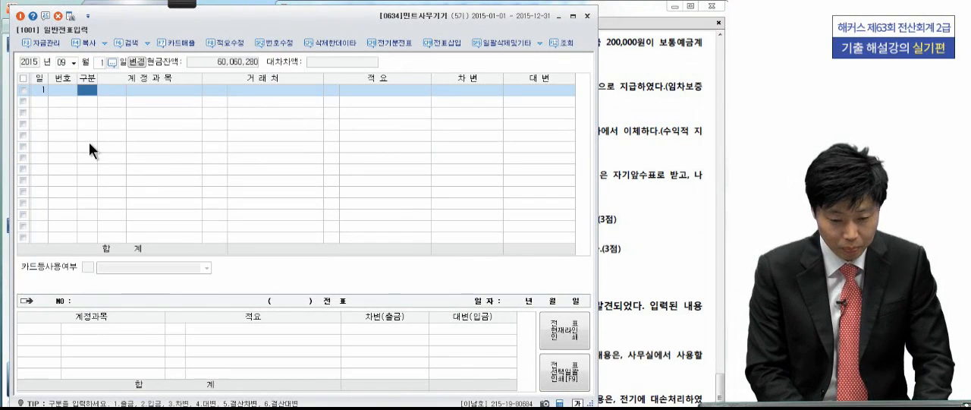
- Start a 차변 line with the account 미지급금 (0253)
text(3)
key(Return)
text(미지)
key(Return)
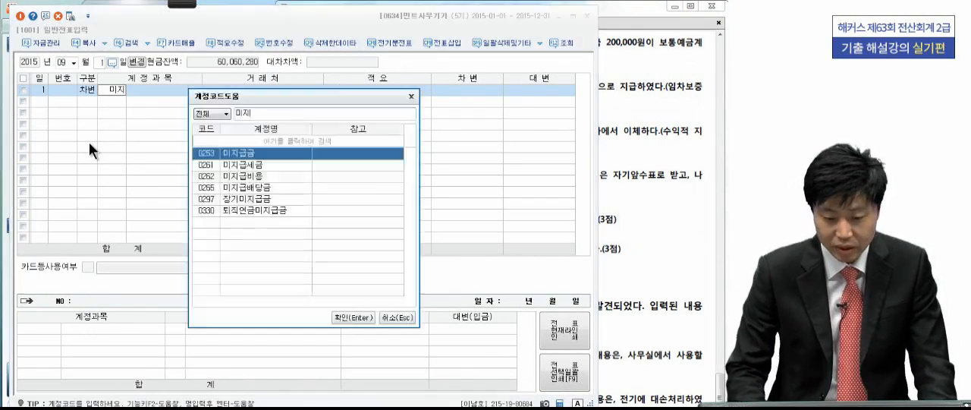
key(Return)
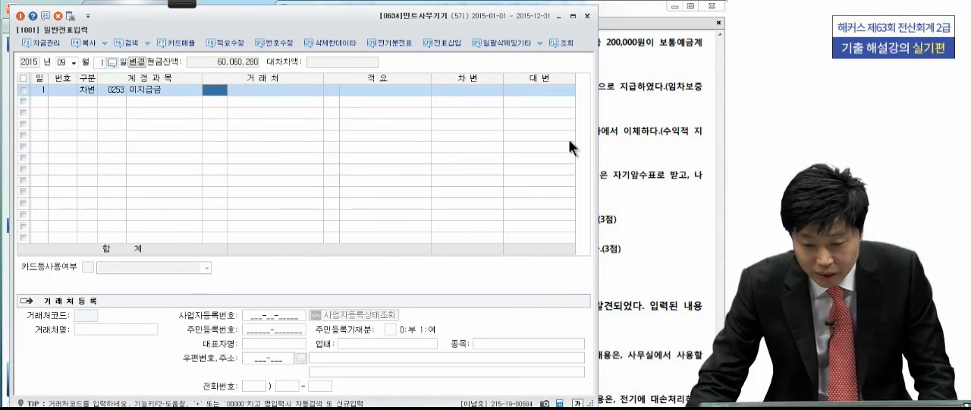
- Check the creditor in the exam PDF and assign customer 튼튼자동차 (06430) to the 미지급금 line, leaving 적요 empty
click(611, 133)
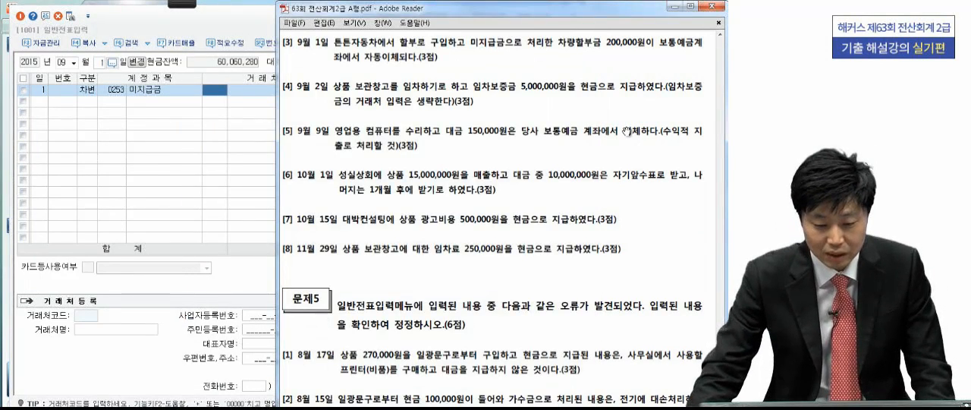
click(216, 88)
click(219, 91)
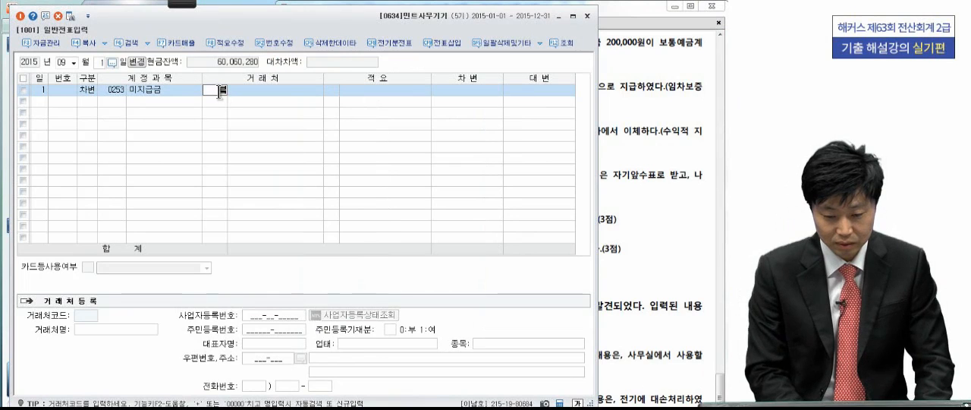
text(튼)
key(Return)
key(Return)
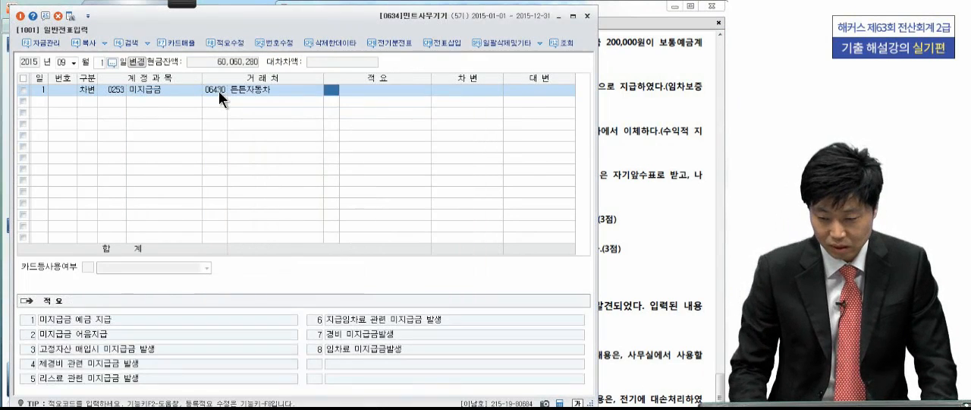
key(Return)
key(Return)
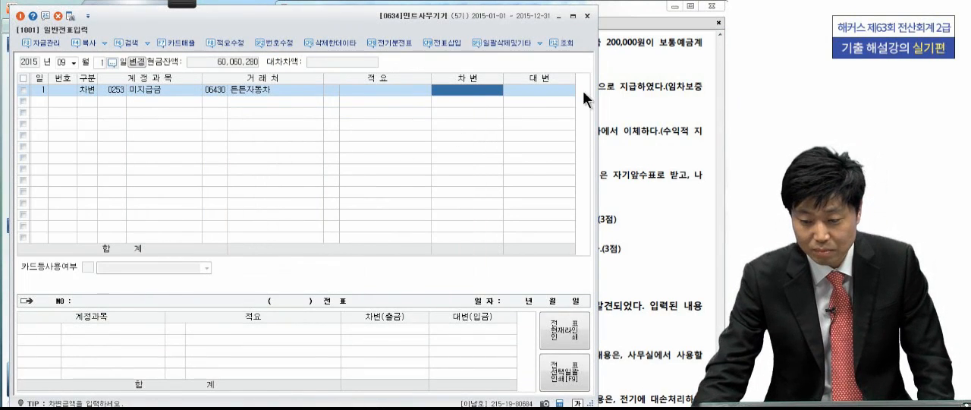
- Set the 차변 amount of the 미지급금 line to 200,000
click(630, 89)
click(189, 125)
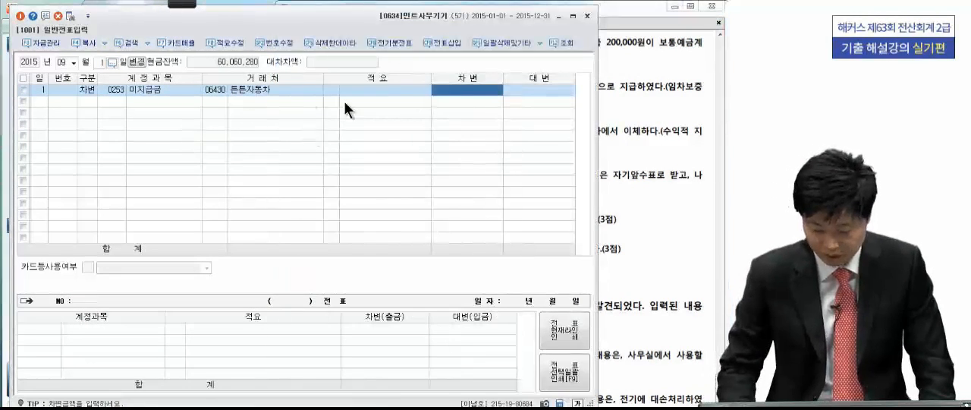
text(2000000)
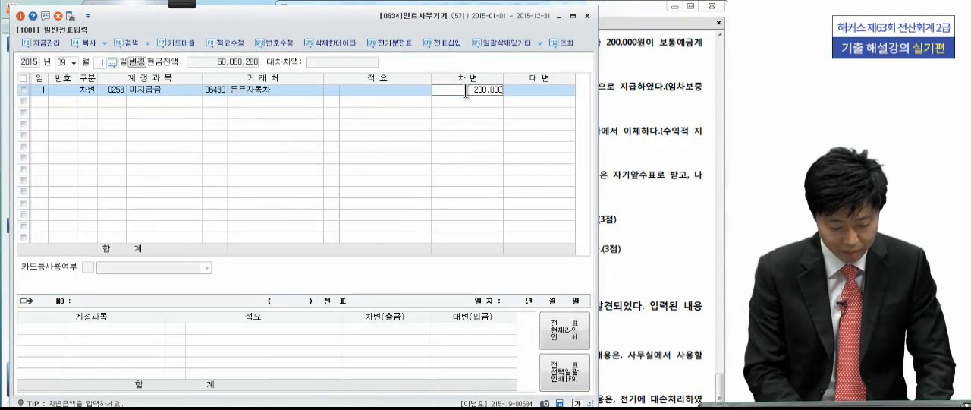
key(Return)
- Add the balancing 대변 line for 보통예금 (0103) of 200,000 with no customer
text(4)
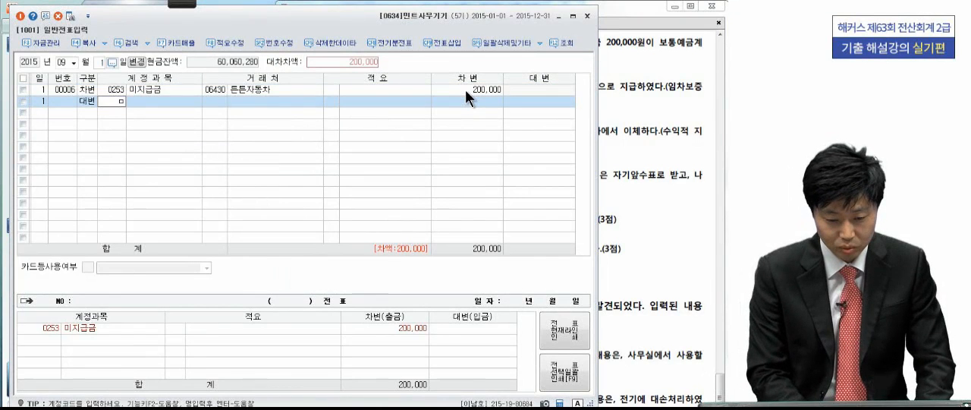
text(보통)
key(Return)
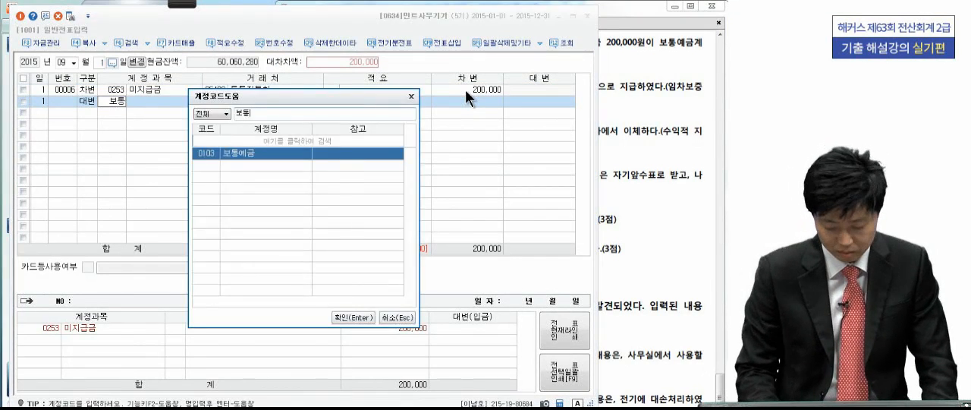
key(Return)
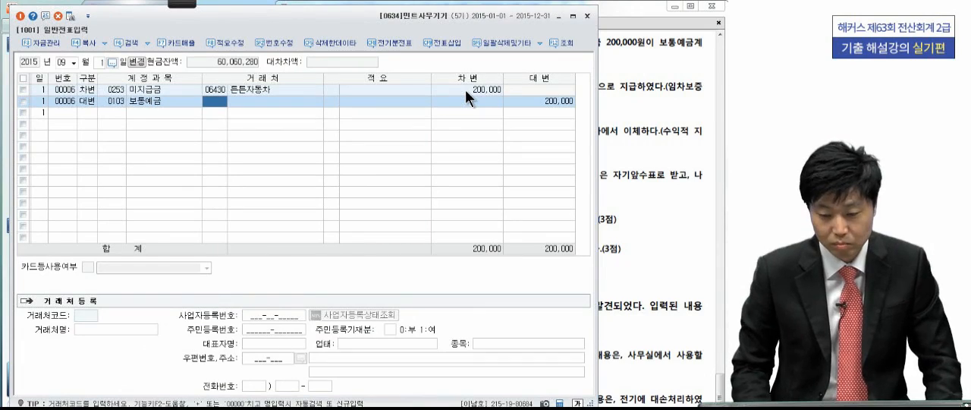
key(Return)
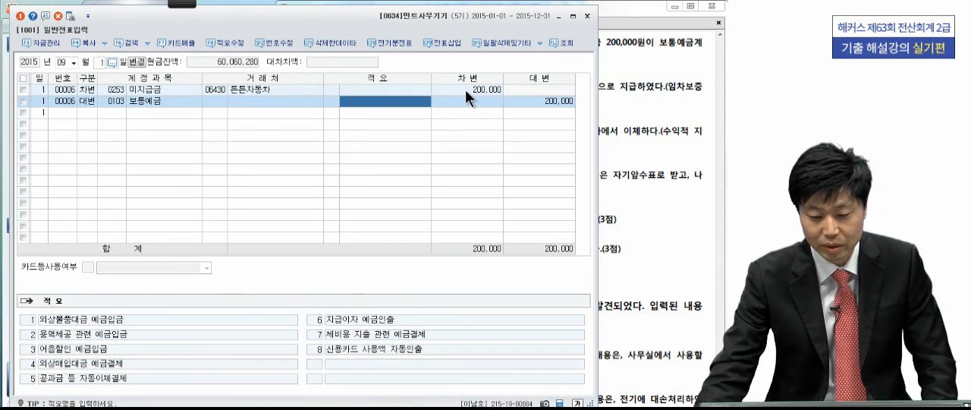
- Check transaction [4] in the exam PDF and set the voucher date in 일반전표입력 to 9월 2일
click(651, 100)
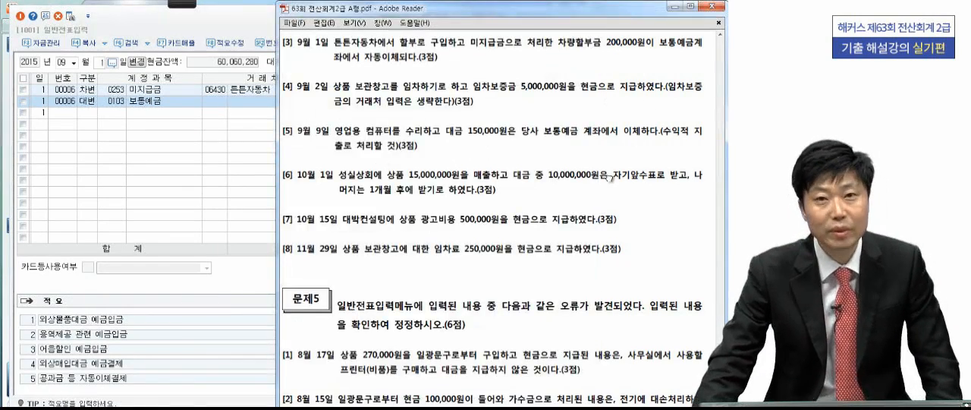
scroll(611, 177, down, 1)
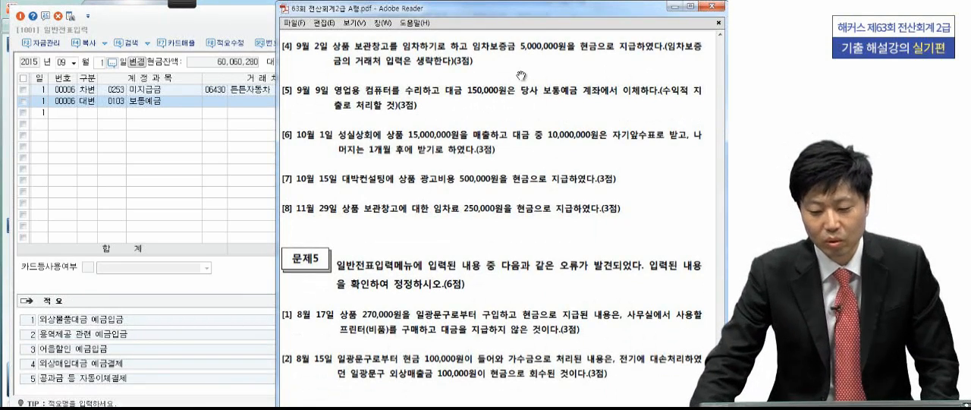
click(184, 3)
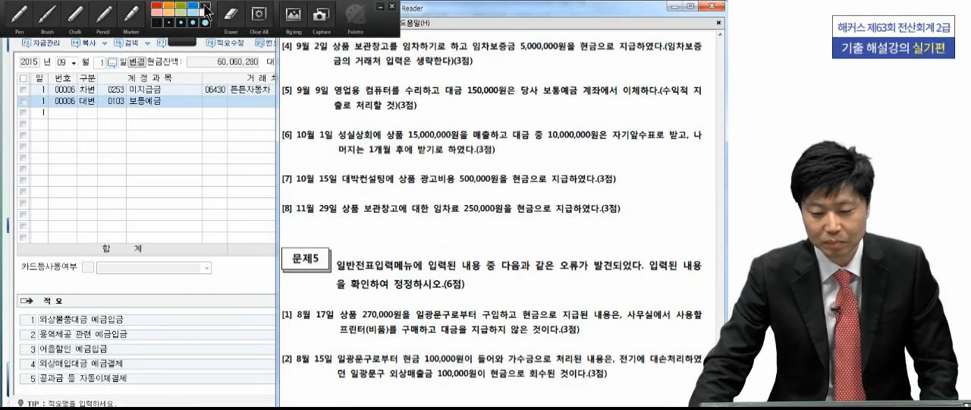
click(20, 17)
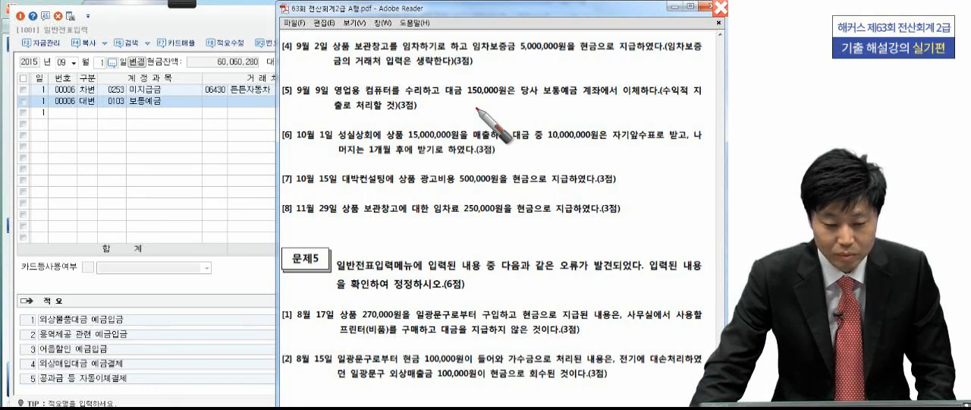
key(Escape)
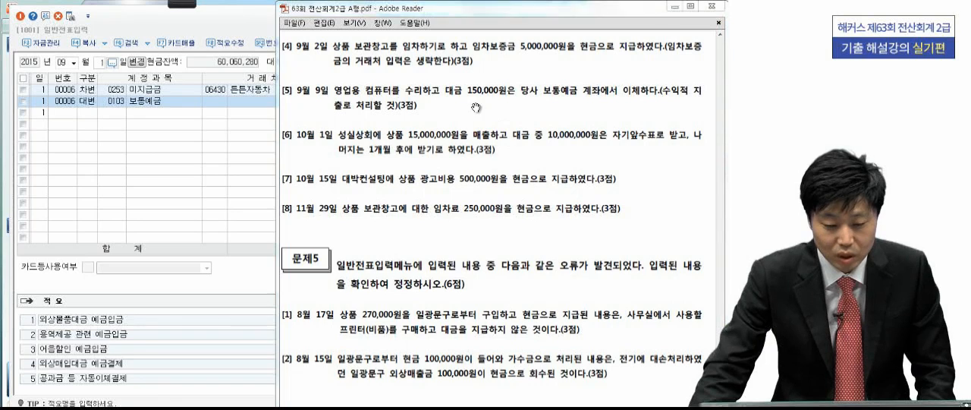
click(103, 63)
text(2)
key(Return)
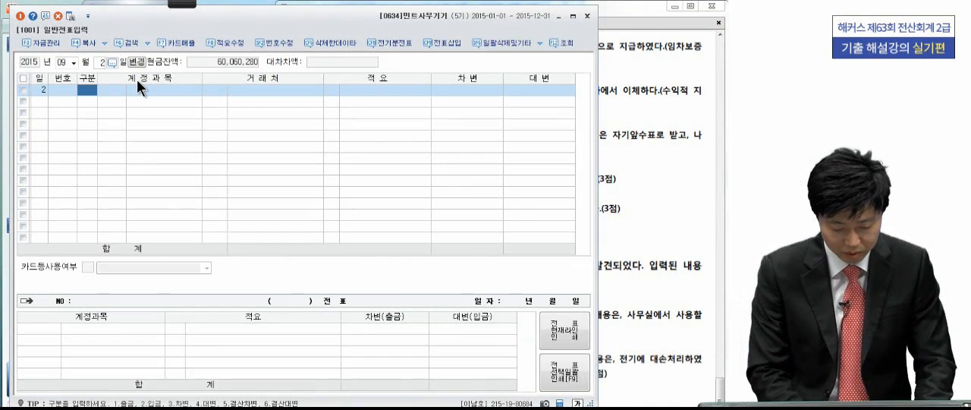
- Start a 차변 line with the account 임차보증금 (0232), leaving 거래처 and 적요 empty
text(3)
key(Return)
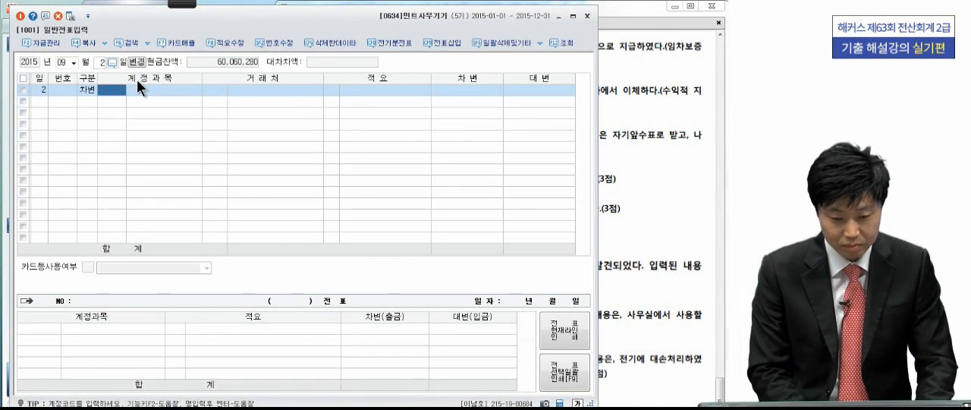
text(임차보)
key(Return)
key(Return)
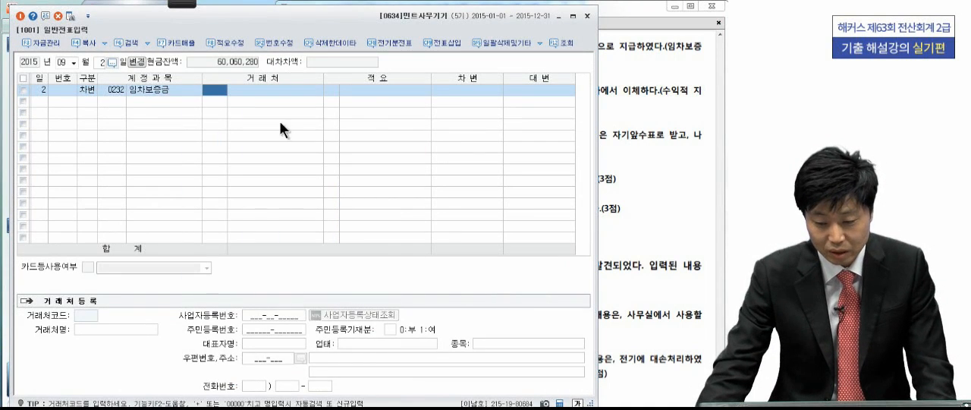
key(Return)
key(Return)
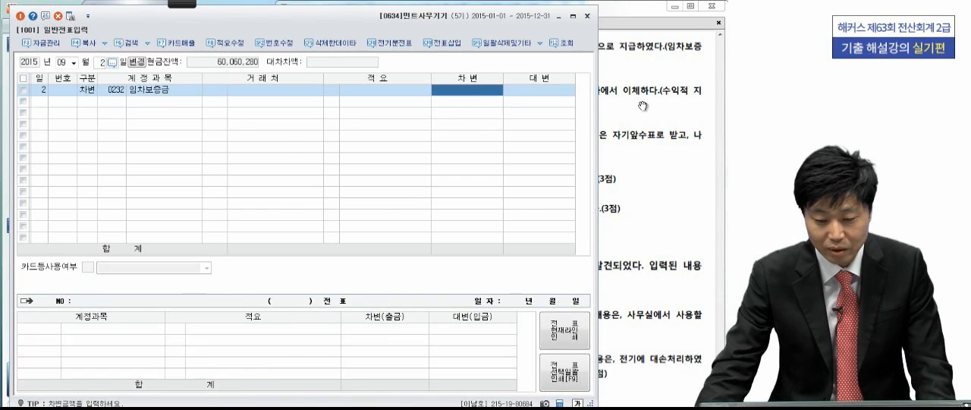
- Set the 차변 amount of the 임차보증금 line to 5,000,000 and add the balancing 대변 line for 현금 (0101)
key(alt+Tab)
key(alt+Tab)
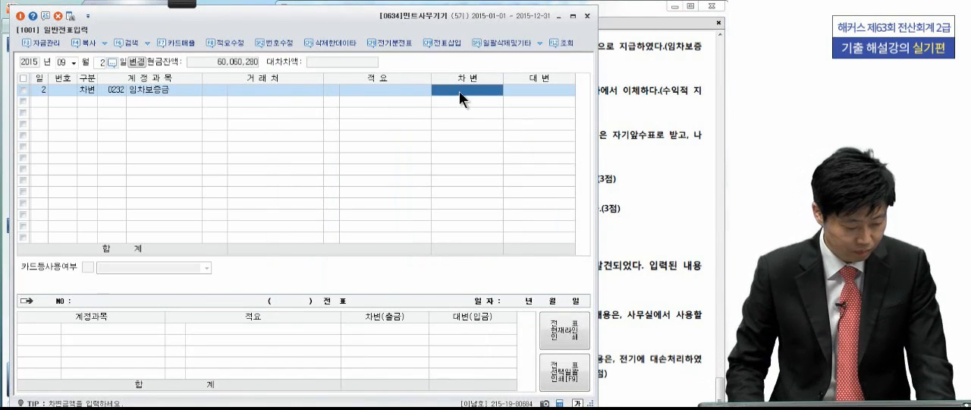
text(5,000,00)
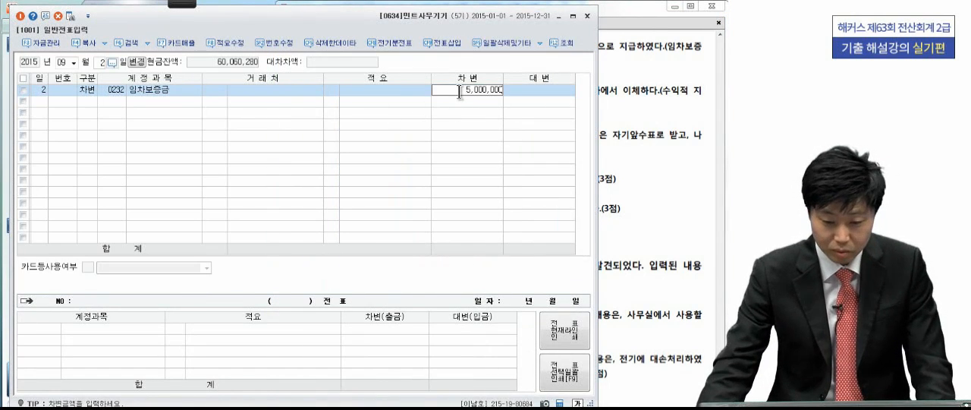
text(0)
key(Return)
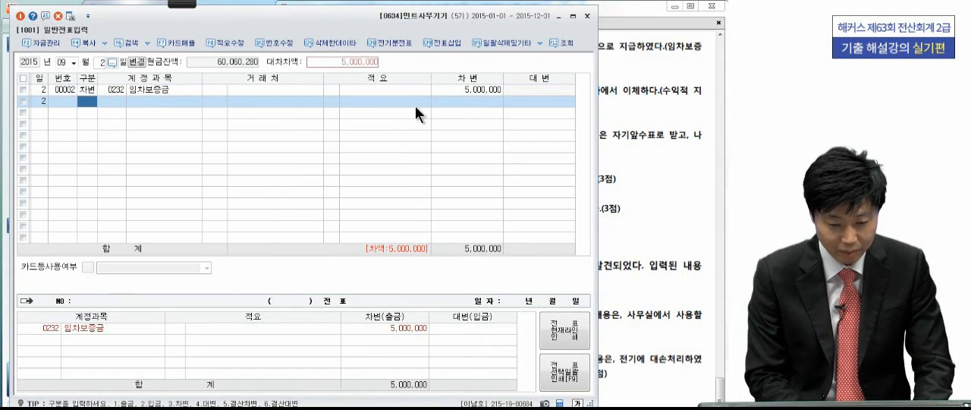
text(4101)
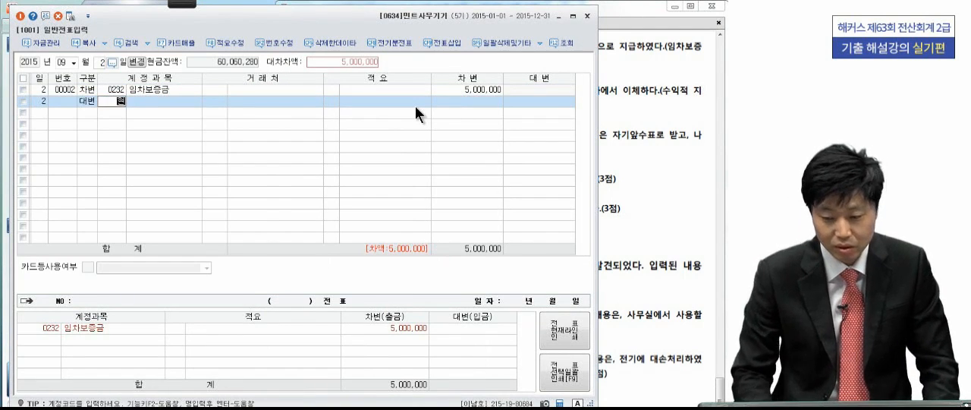
key(Return)
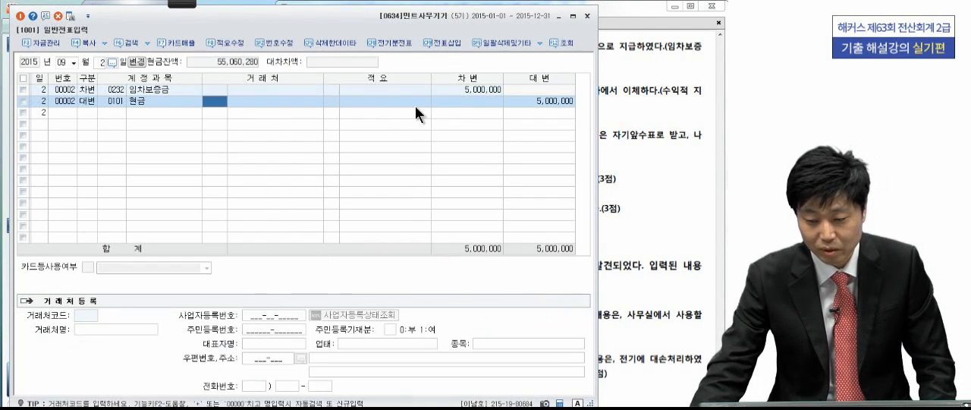
- Study transaction [5] in the exam PDF, temporarily underlining 수익적 지출 and marking 컴퓨터를 수리 with the pen
click(671, 106)
scroll(570, 214, down, 2)
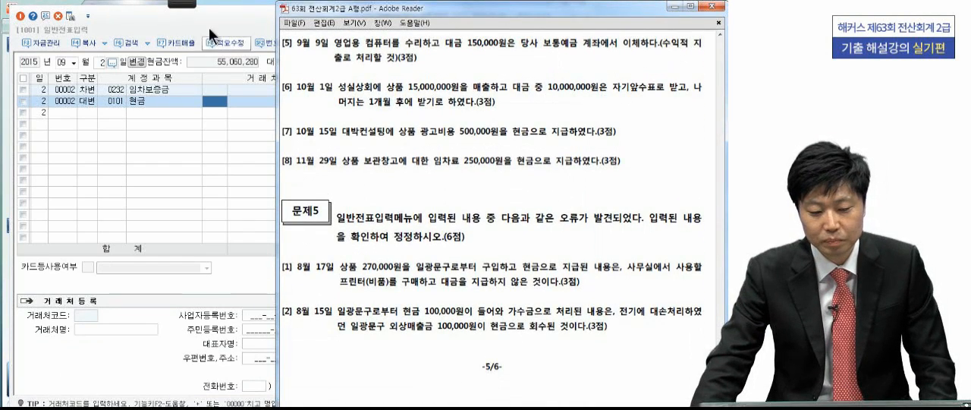
click(180, 4)
click(47, 15)
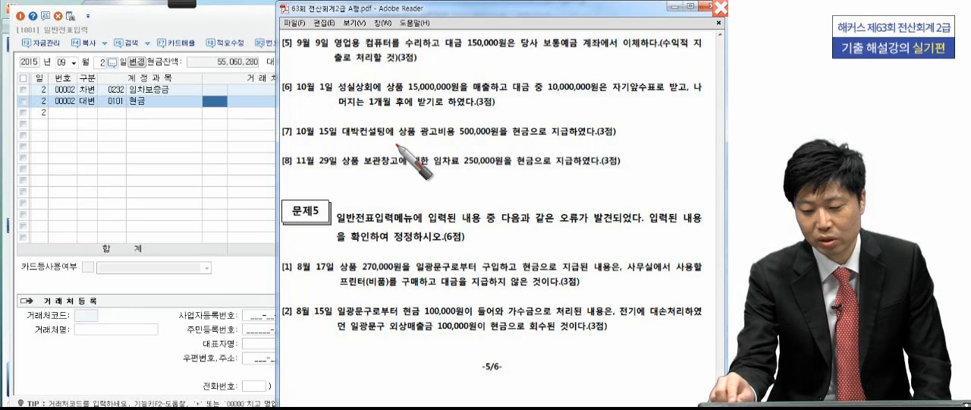
drag(660, 56, 714, 54)
drag(324, 68, 345, 67)
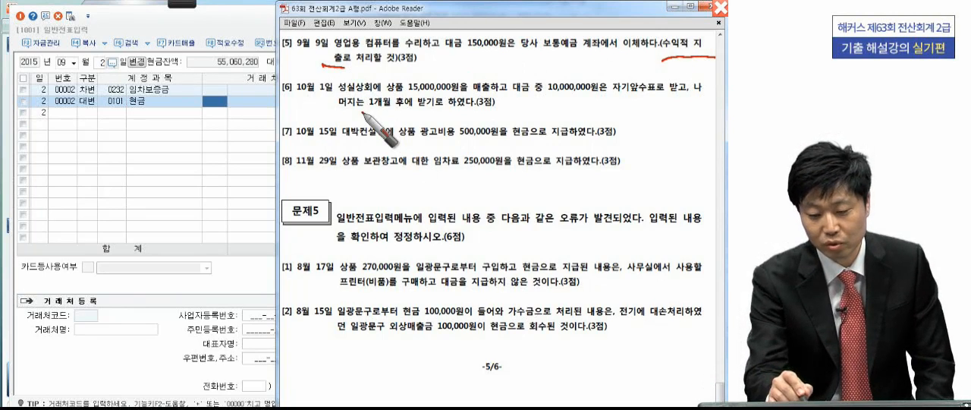
drag(362, 43, 428, 43)
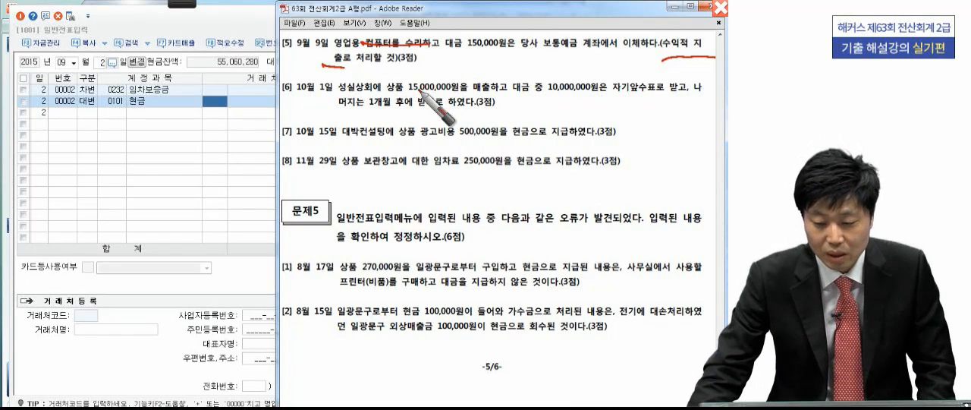
click(720, 8)
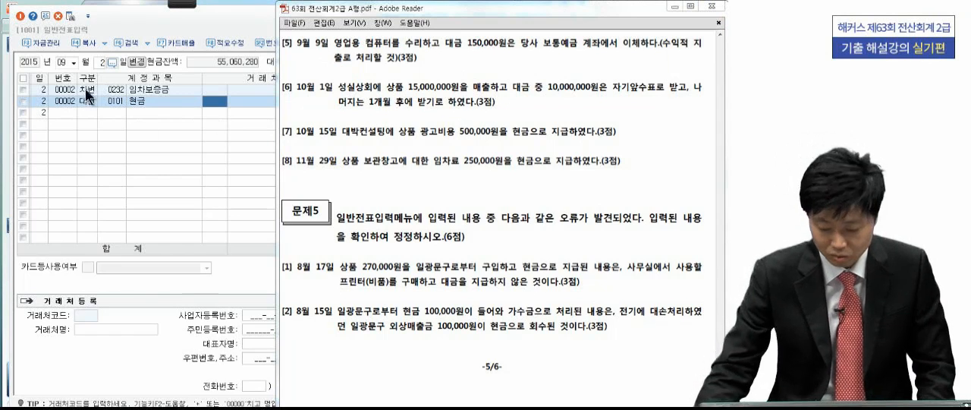
- Set the voucher date to 9월 9일 and start a 차변 line with the 판매관리비 account 수선비 (0820), without customer or 적요
click(105, 61)
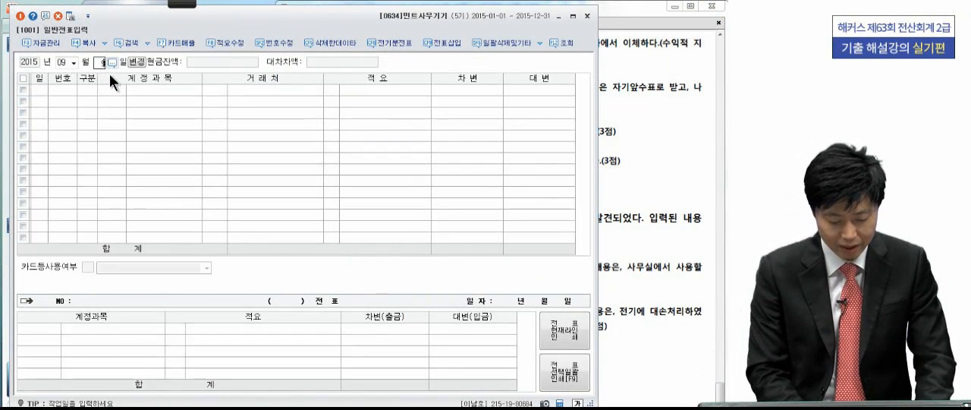
text(9)
key(Return)
text(3)
key(Return)
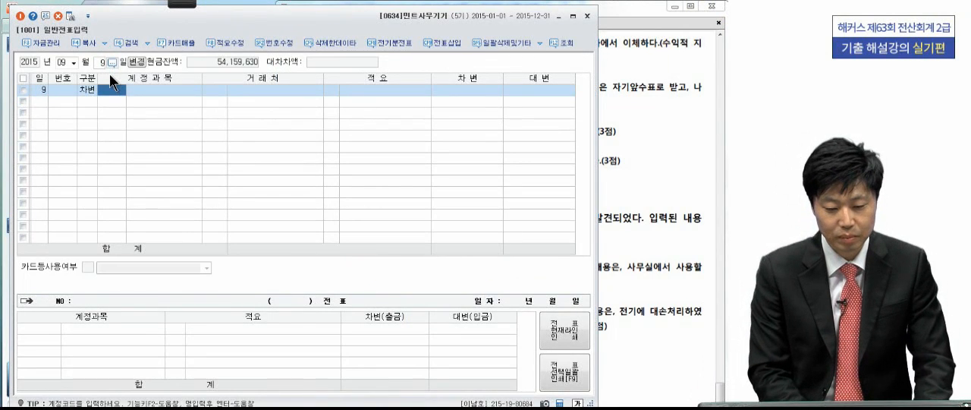
text(수선비)
key(Return)
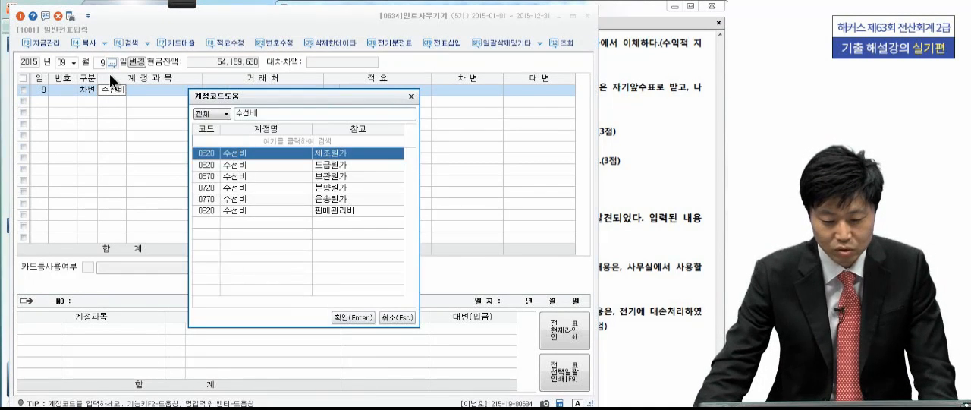
click(249, 212)
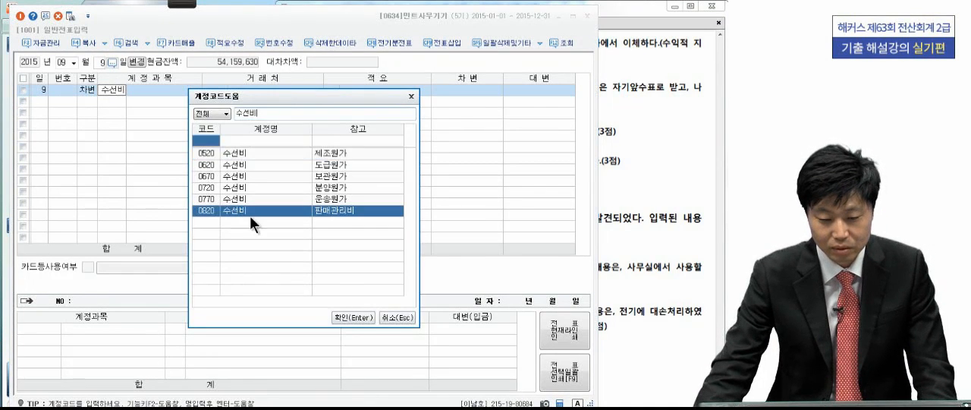
click(352, 316)
click(467, 92)
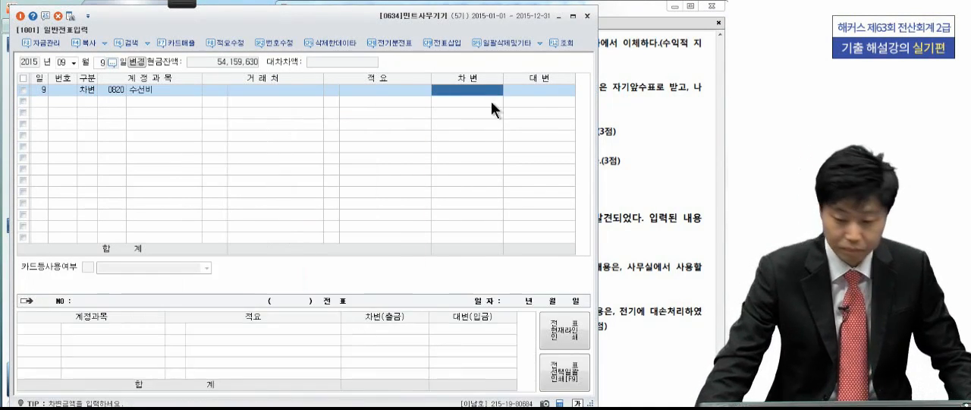
- Check the repair cost in the exam PDF and set the 차변 amount of the 수선비 line to 150,000
click(604, 114)
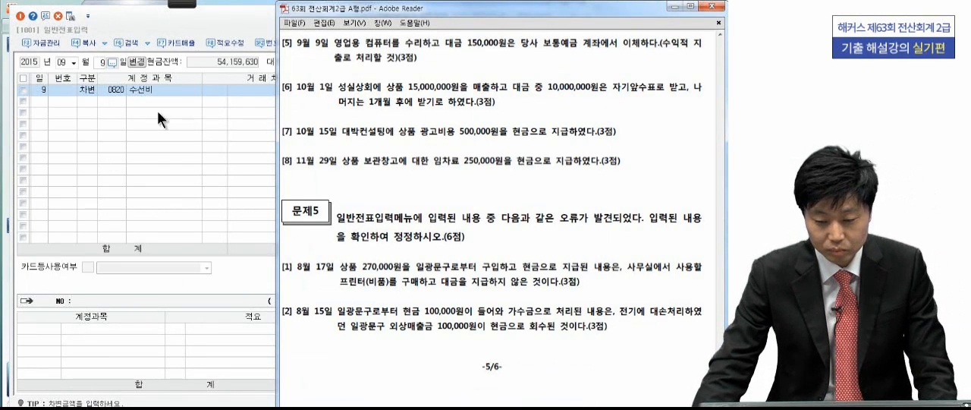
click(238, 86)
click(453, 90)
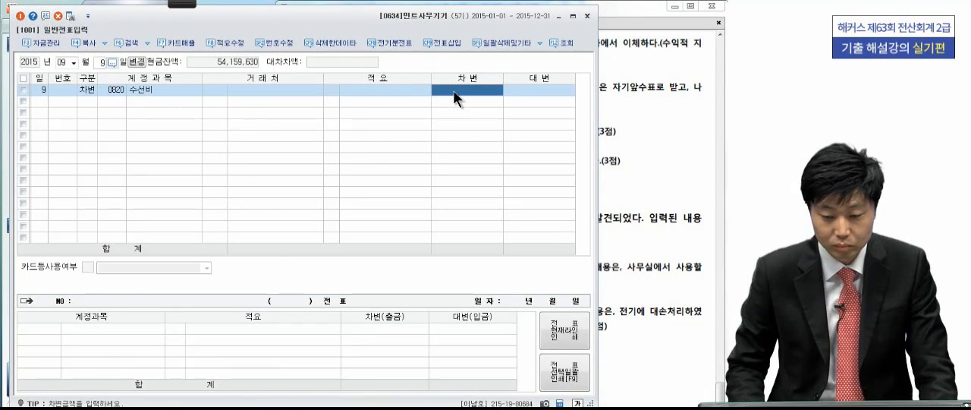
text(150,000)
key(Return)
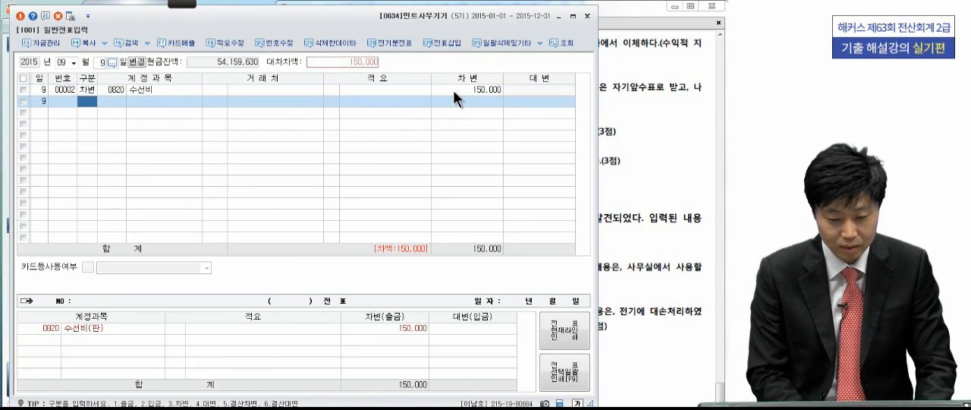
- Add the balancing 대변 line for 보통예금 (0103) of 150,000
text(4)
key(Return)
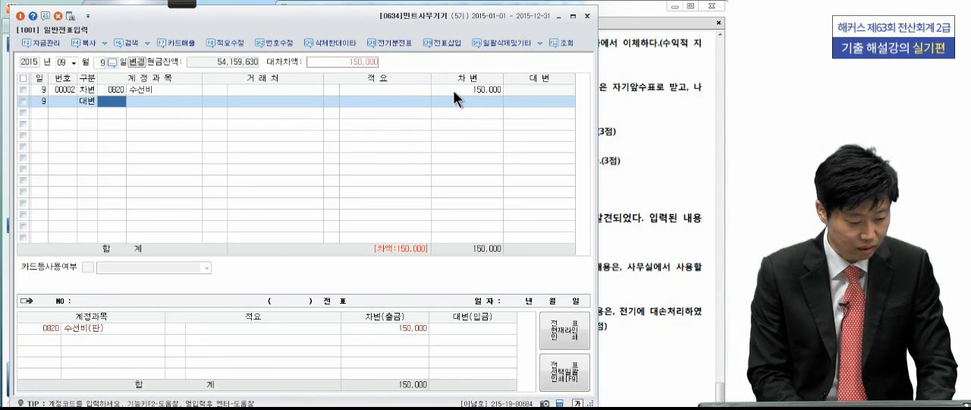
text(보통)
key(Return)
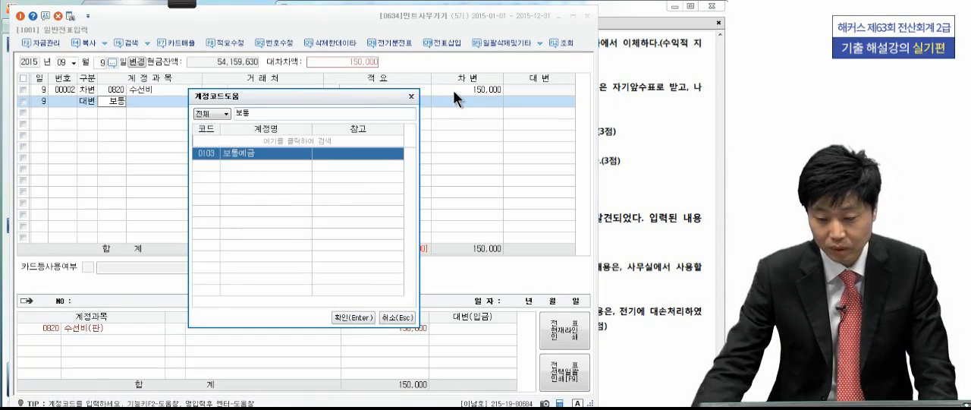
key(Return)
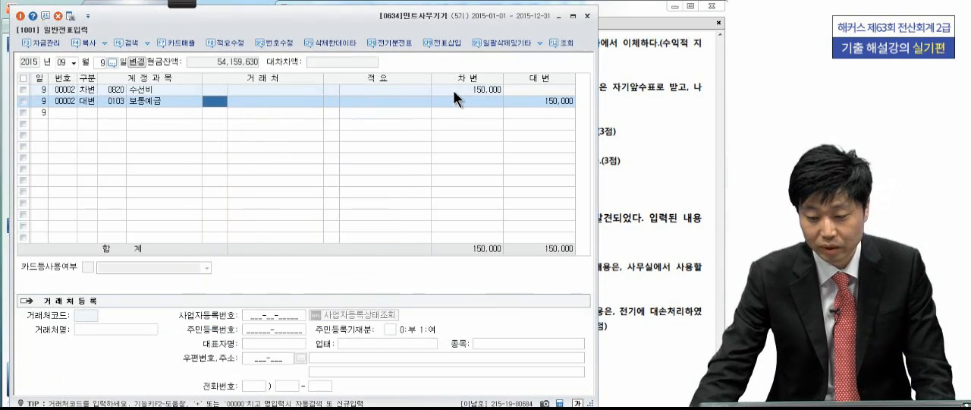
- Study transaction [6] in the exam PDF, circling 자기앞수표 and marking the amounts 15,000,000 and 10,000,000 with the pen
click(657, 100)
scroll(600, 179, down, 2)
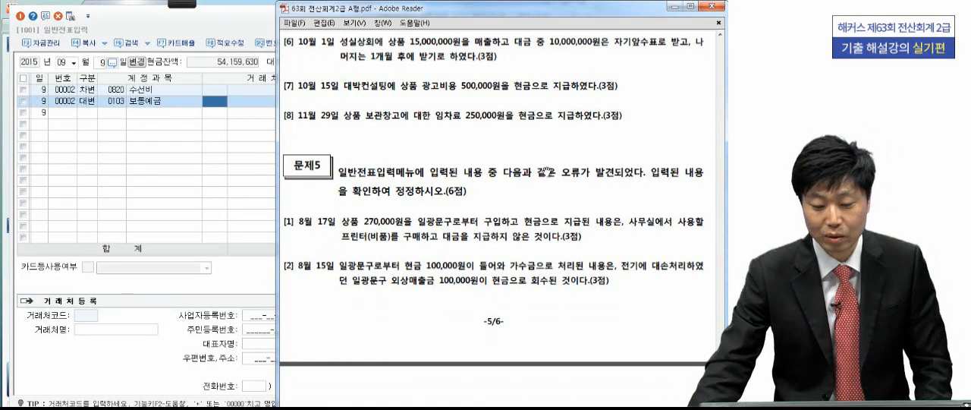
click(184, 4)
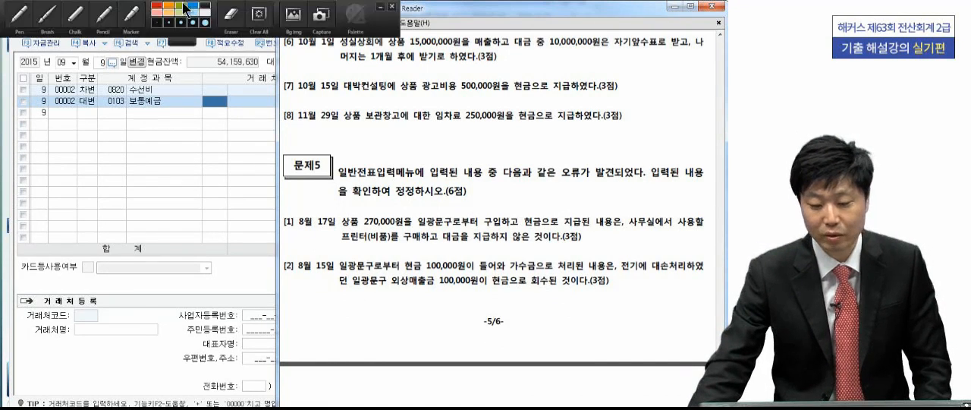
click(39, 23)
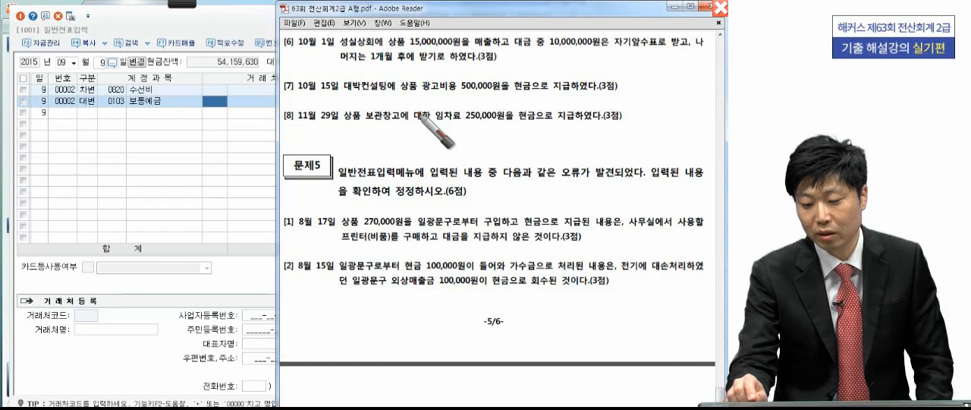
drag(652, 30, 645, 62)
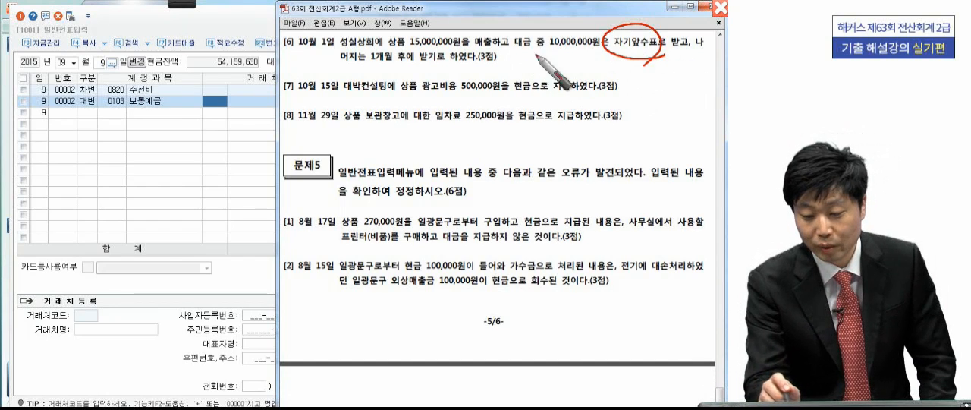
drag(437, 46, 437, 50)
drag(565, 45, 565, 50)
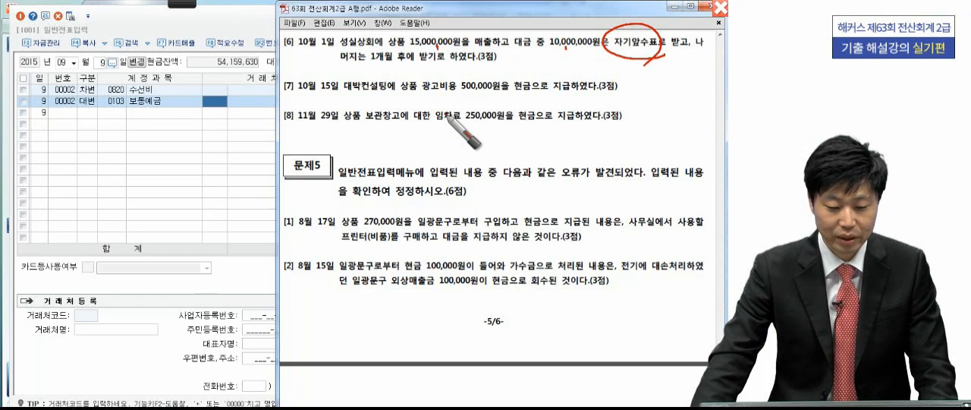
- Clear the pen marks from the exam PDF and set the voucher date to 10월 1일
key(Escape)
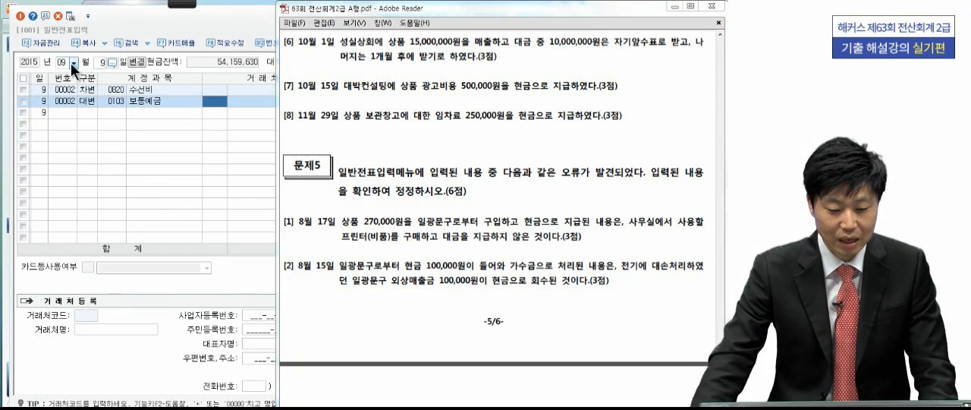
click(70, 63)
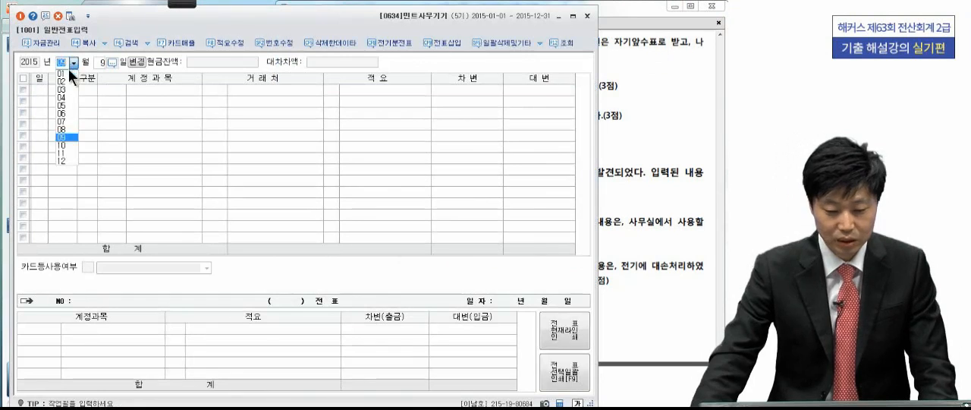
click(62, 142)
text(1)
key(Return)
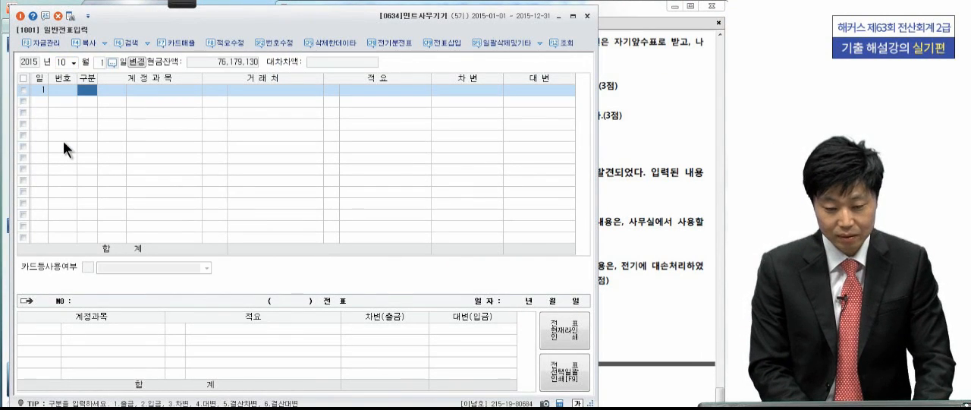
- Start a 대변 line on the 10월 1일 voucher with the account 상품매출 (0401)
text(3)
key(Return)
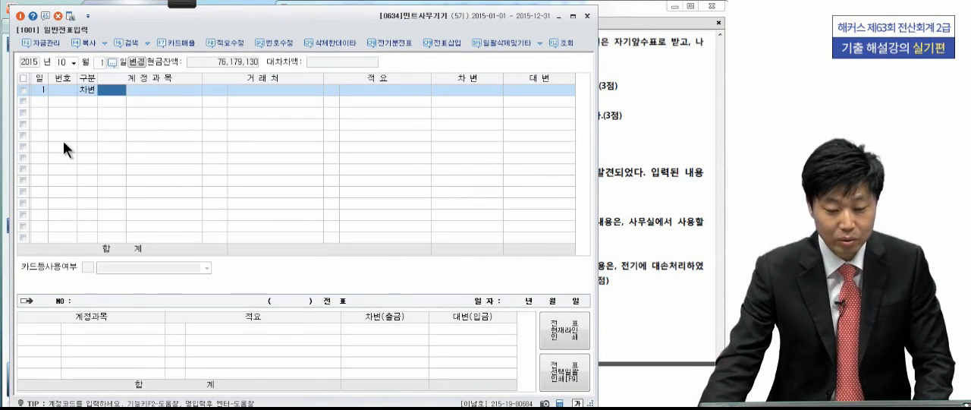
click(85, 90)
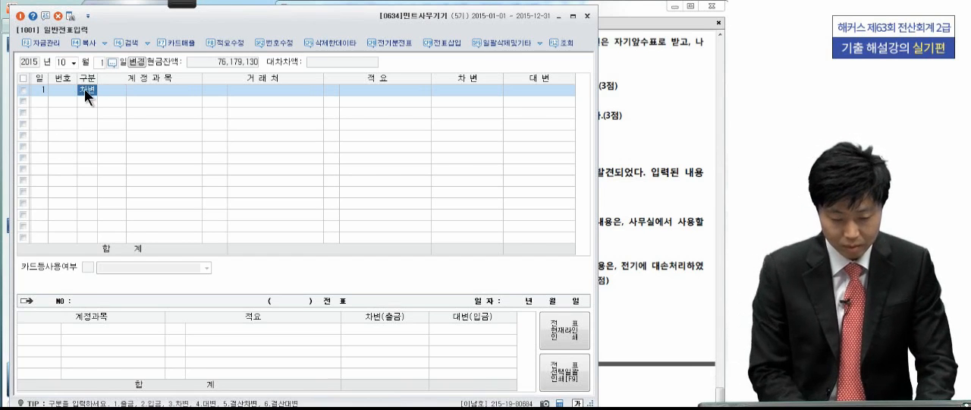
text(4)
key(Return)
text(매출)
key(Return)
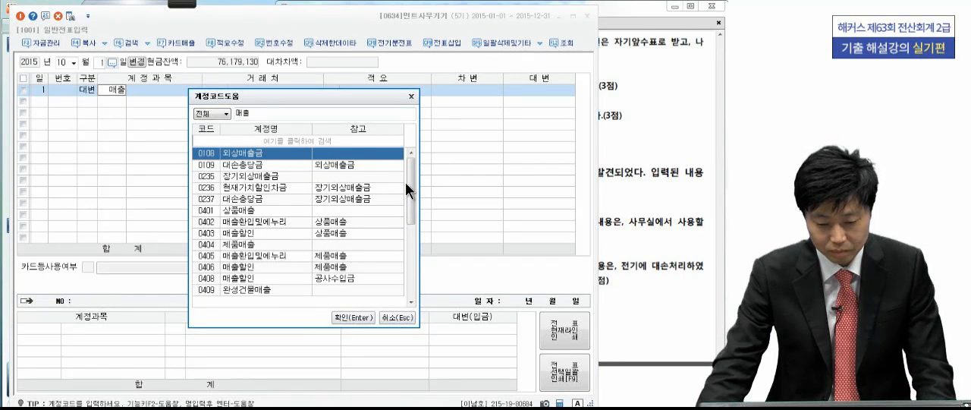
click(237, 212)
double_click(236, 210)
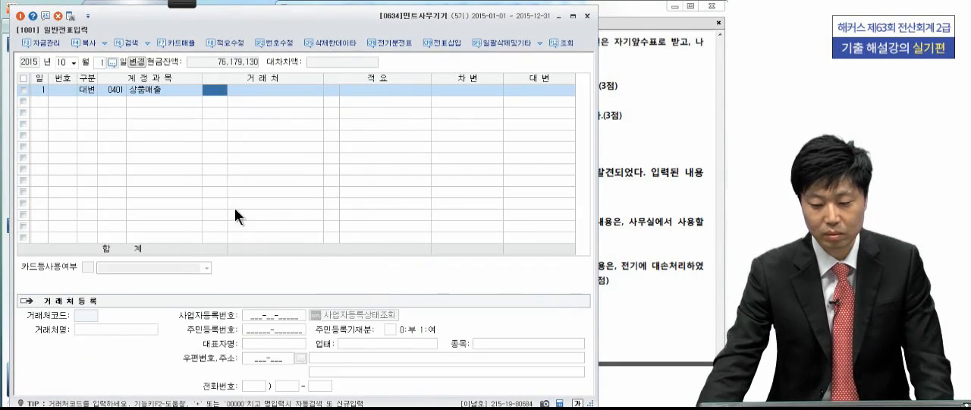
- Set the 대변 amount of the 상품매출 line to 15,000,000, without customer or 적요
click(534, 92)
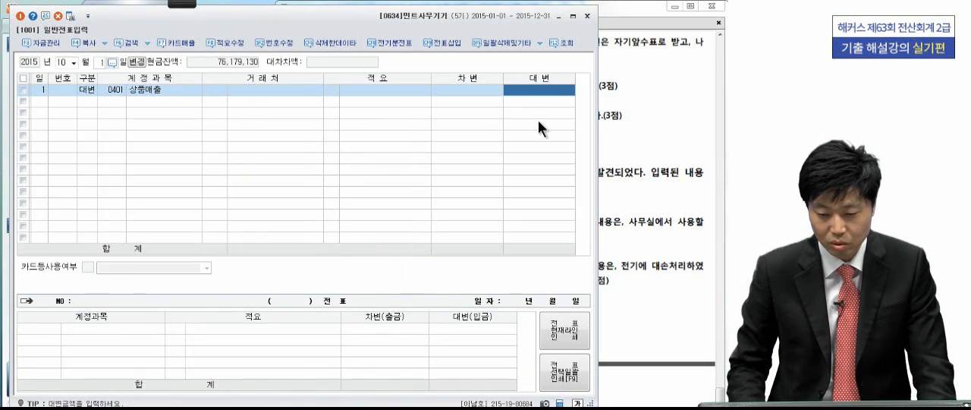
text(15,000,000)
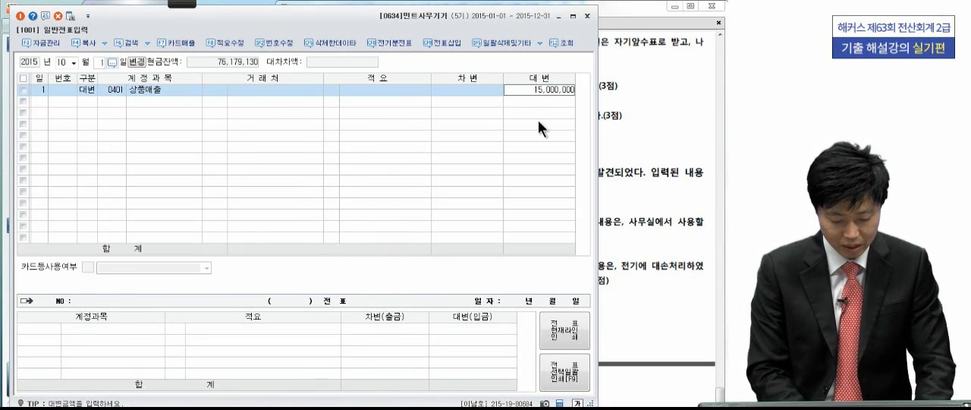
key(Return)
- Add a 차변 line for 현금 (0101) with the amount set to 10,000,000
text(3)
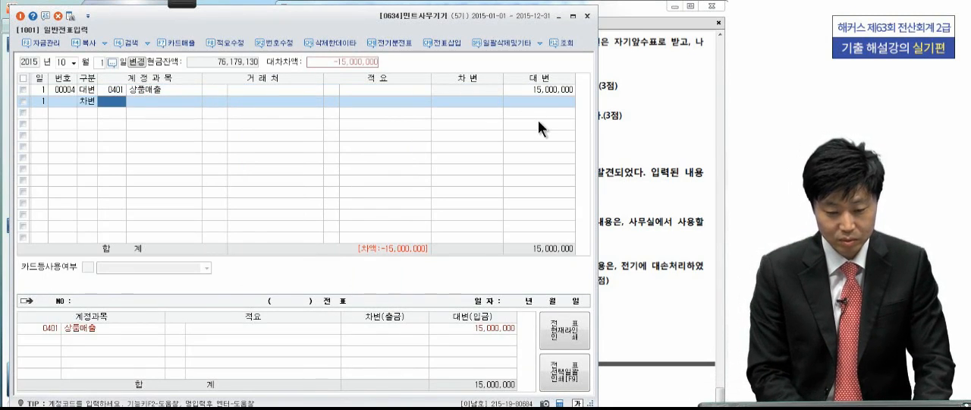
text(101)
key(Return)
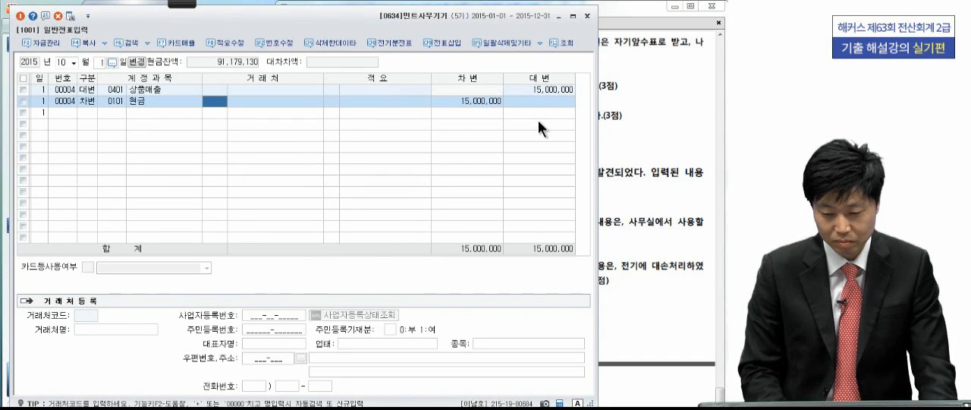
key(Return)
key(Return)
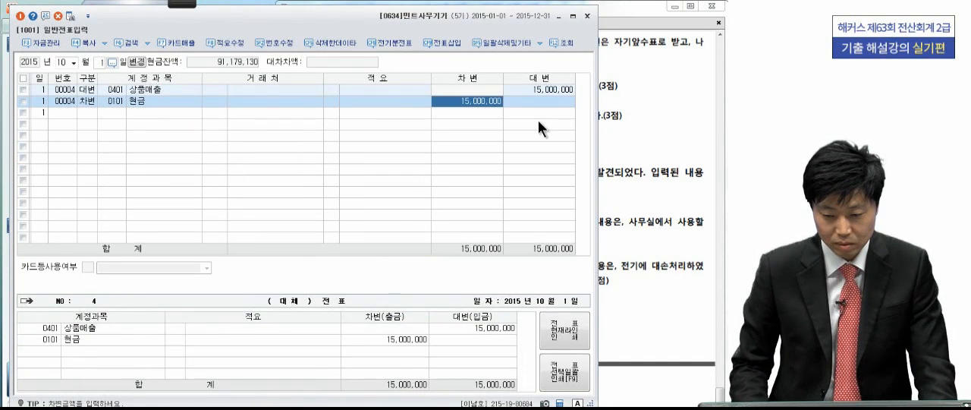
text(10,000,000)
key(Return)
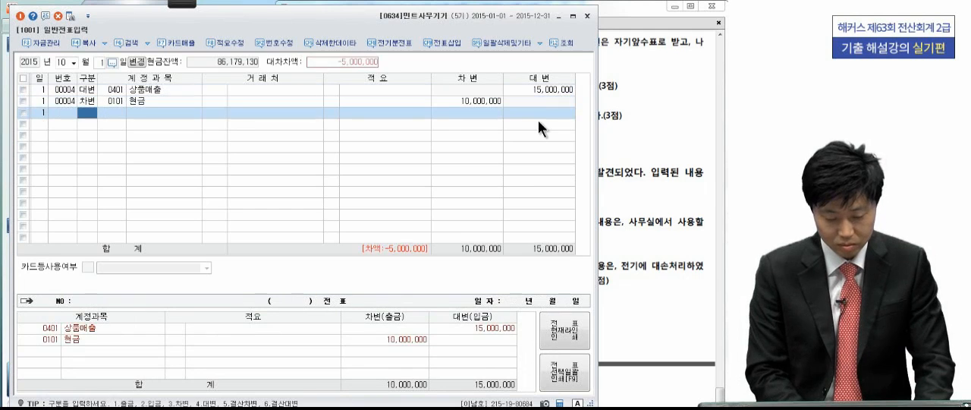
- Add a 차변 line for 외상매출금 (0108) with the remaining 5,000,000
text(3)
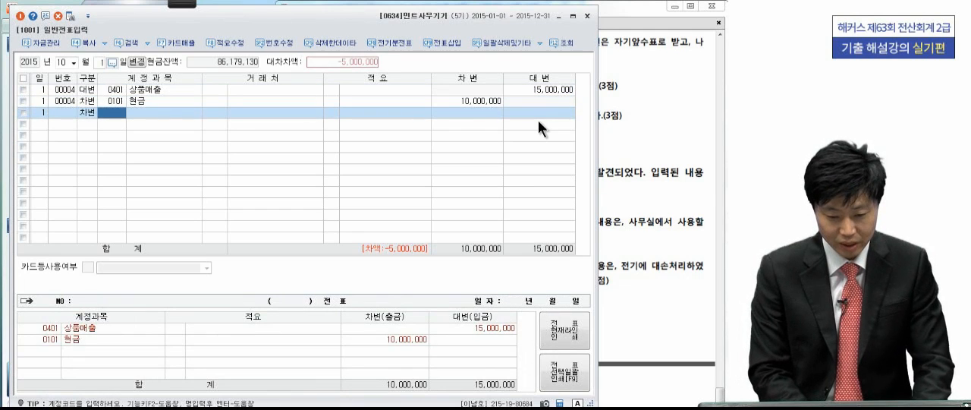
text(외상매)
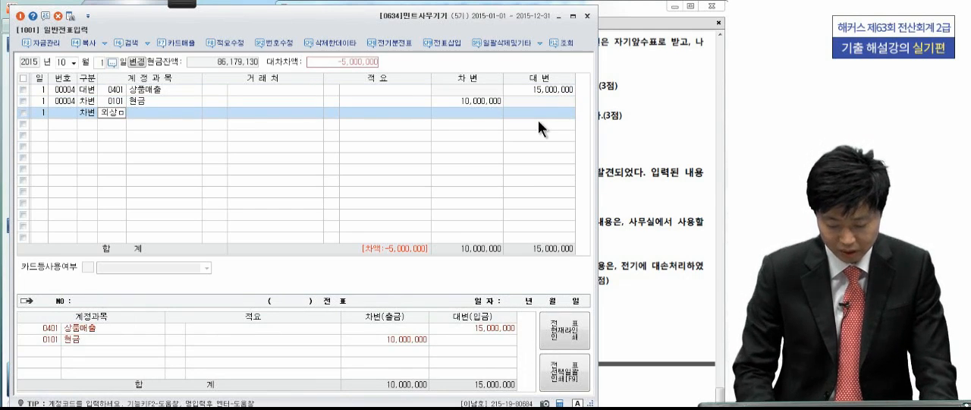
key(Return)
key(Return)
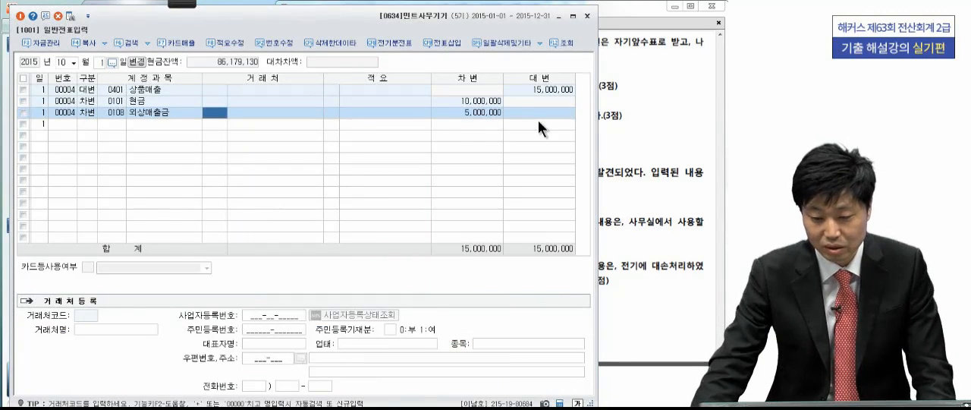
- Check the customer of transaction [6] in the exam PDF and assign 성실상회 as 거래처 of the 외상매출금 line
click(645, 122)
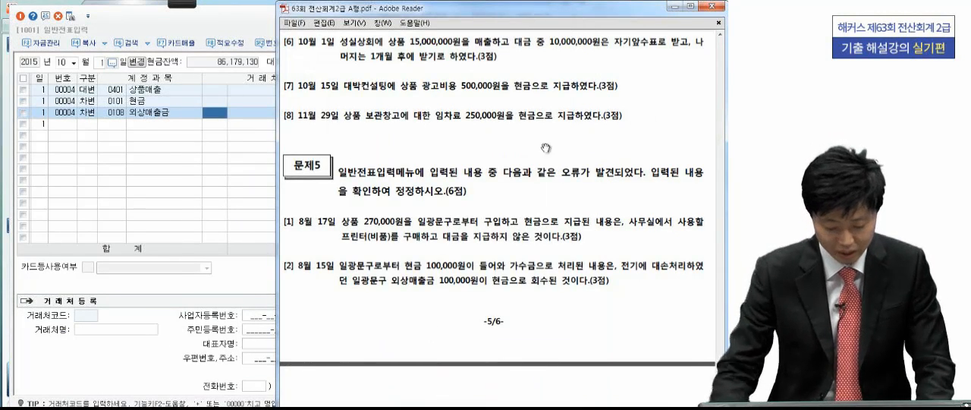
click(223, 113)
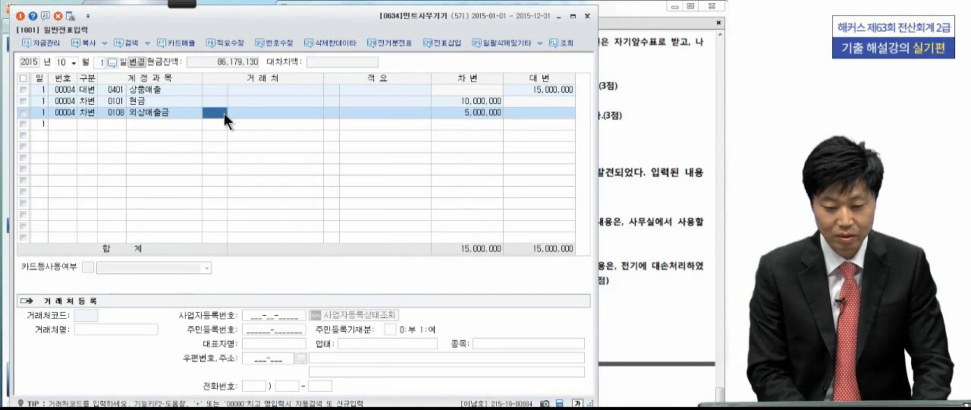
text(성실)
key(Return)
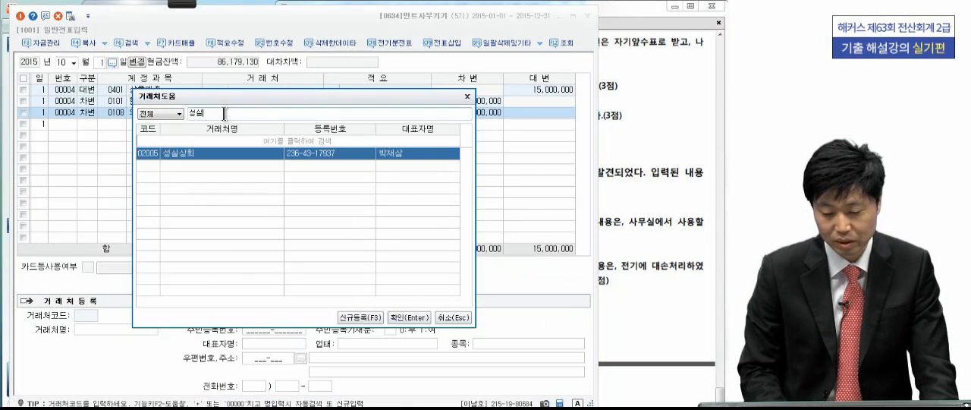
key(Return)
key(Return)
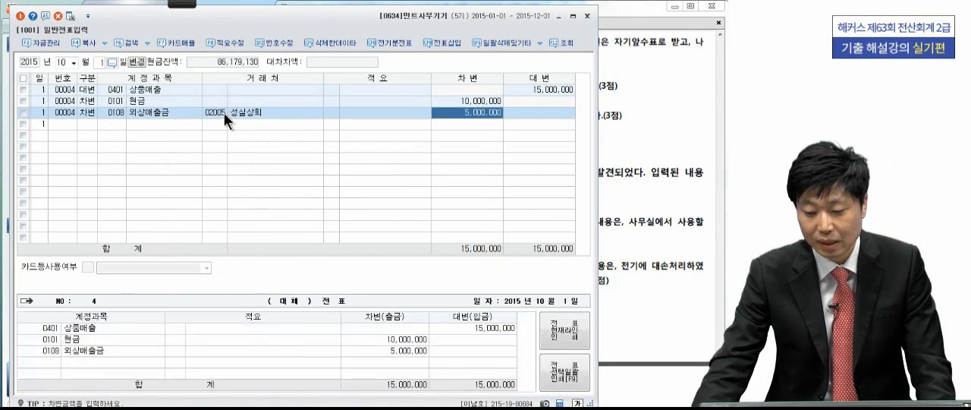
- Read transaction [7] in the exam PDF and set the voucher date to 10월 15일
click(658, 158)
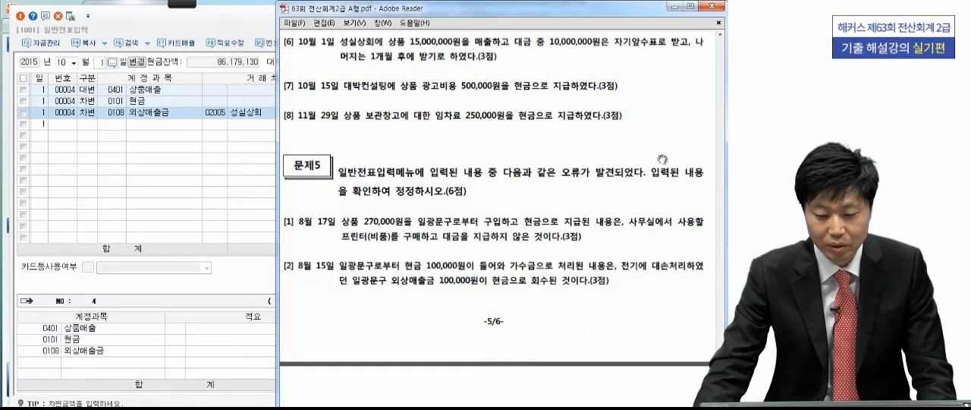
scroll(620, 180, down, 1)
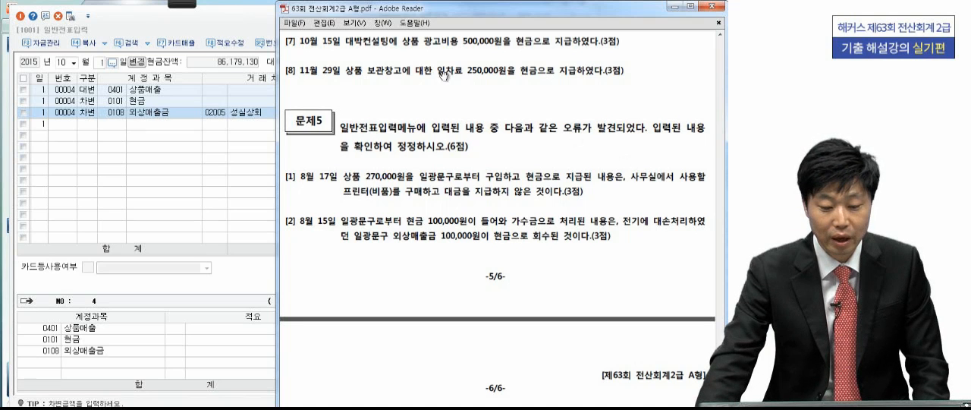
click(101, 61)
text(15)
key(Return)
- Start a 차변 line with the 판매관리비 account 광고선전비 (0833)
text(3)
key(Return)
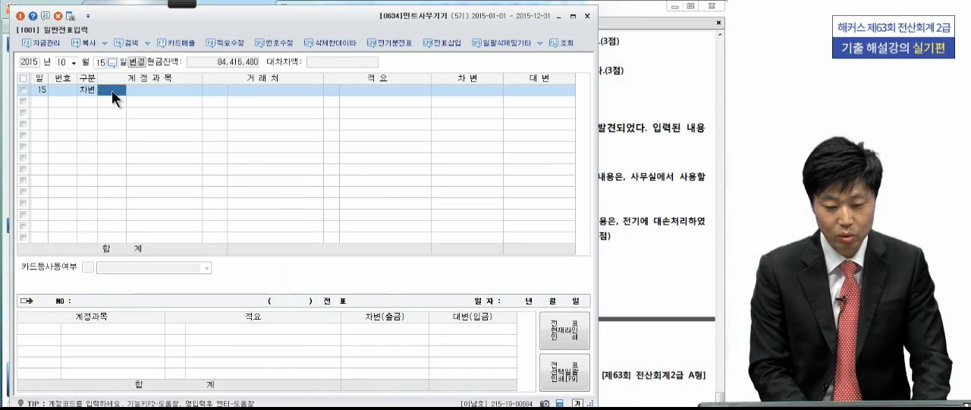
text(광고)
key(Return)
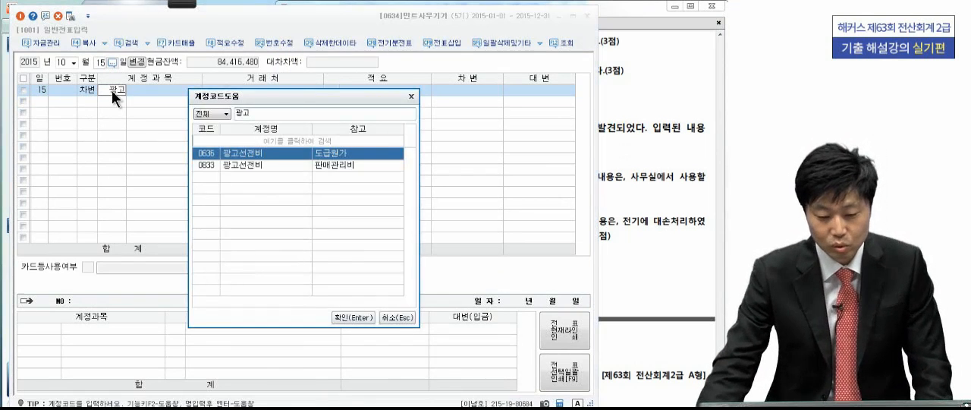
double_click(238, 167)
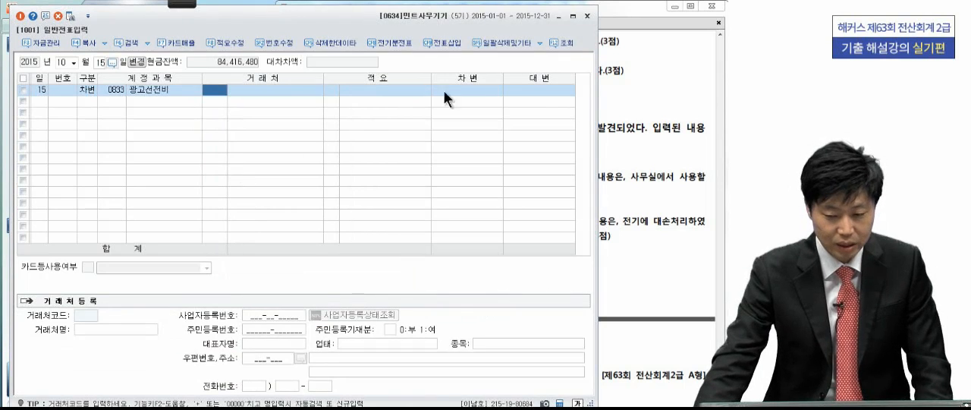
- Check the advertising cost in the exam PDF and set the 차변 amount of the 광고선전비 line to 500,000
click(479, 88)
click(626, 94)
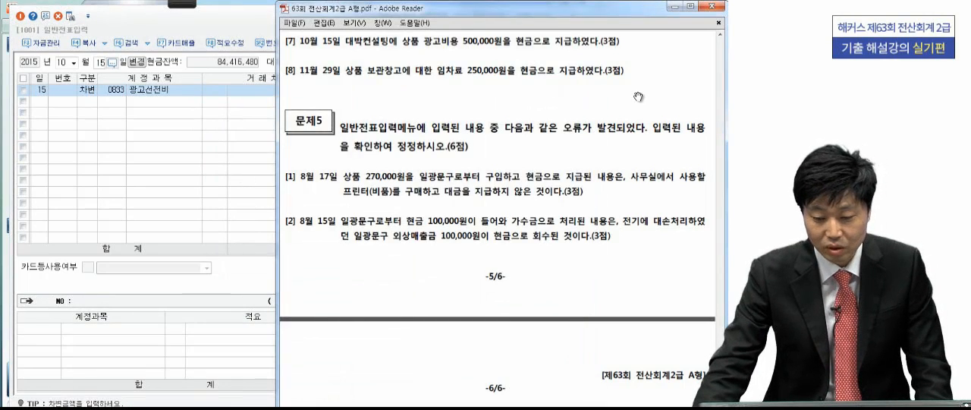
click(225, 128)
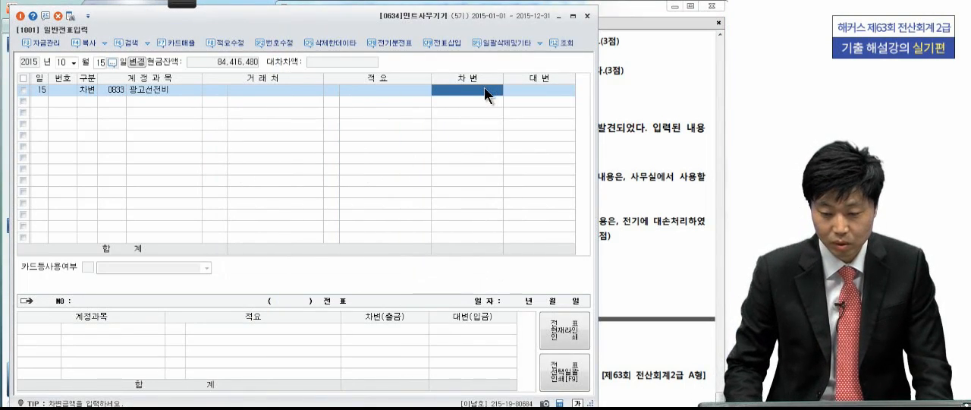
text(5000000)
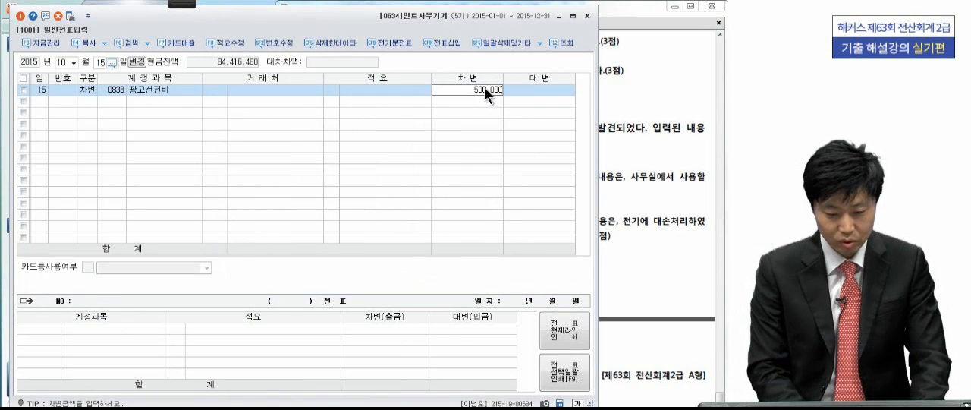
key(Return)
- Add the balancing 대변 line for 현금 (0101) of 500,000
text(4)
key(Return)
text(101)
key(Return)
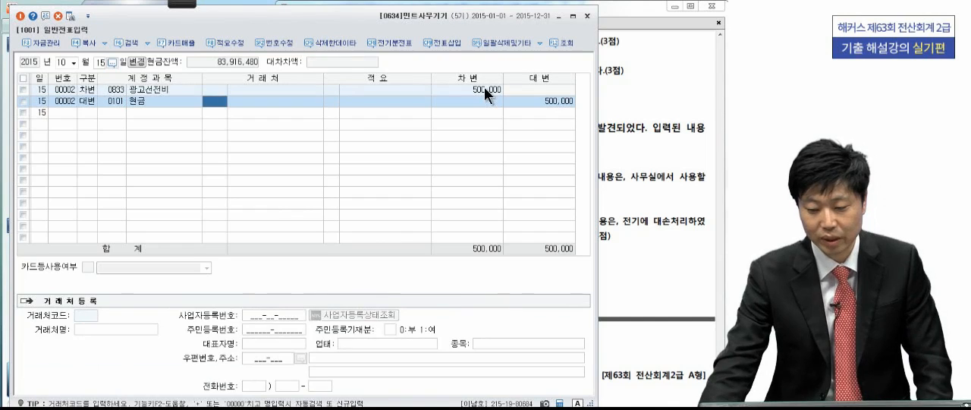
- Read transaction [8] in the exam PDF and set the voucher date to 11월 29일
click(643, 138)
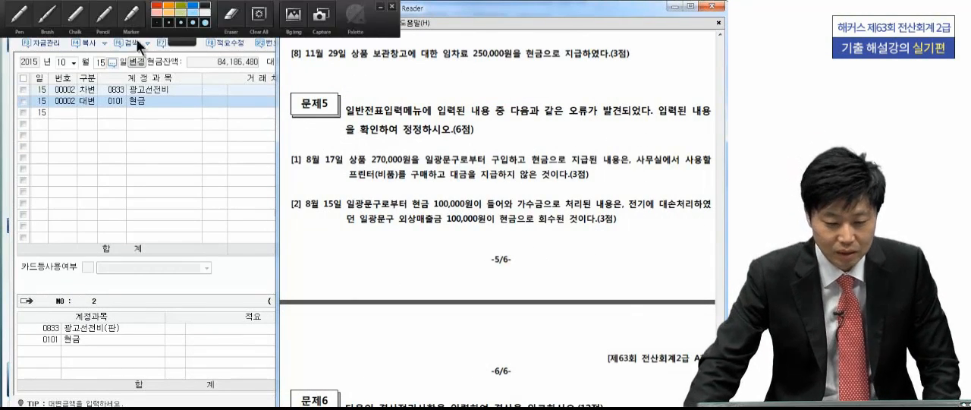
click(70, 63)
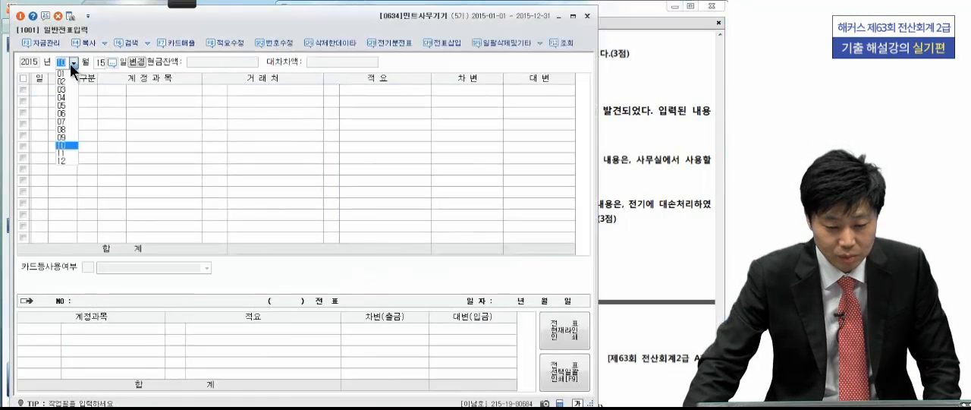
click(71, 150)
text(29)
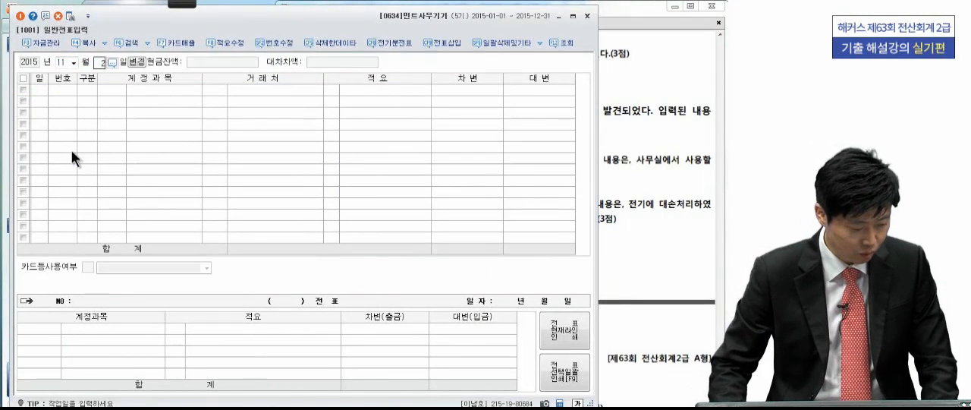
key(Return)
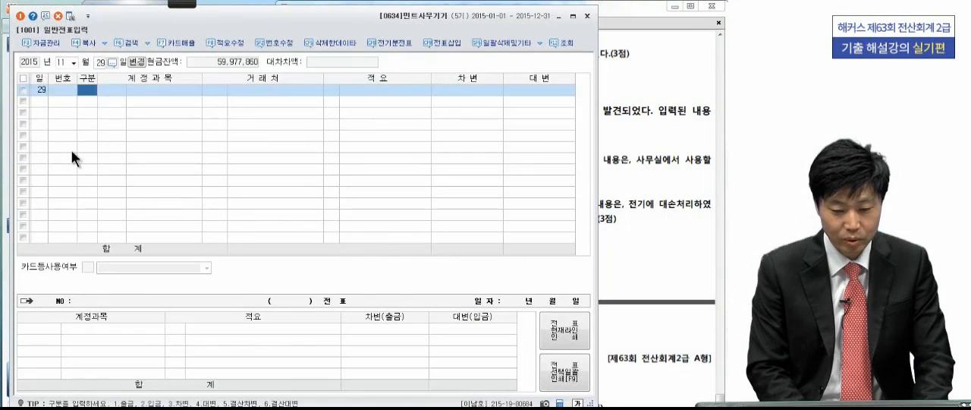
- Enter a 차변 line for the 판매관리비 account 임차료 (0819) with an amount of 250,000
text(3)
key(Return)
text(임차료)
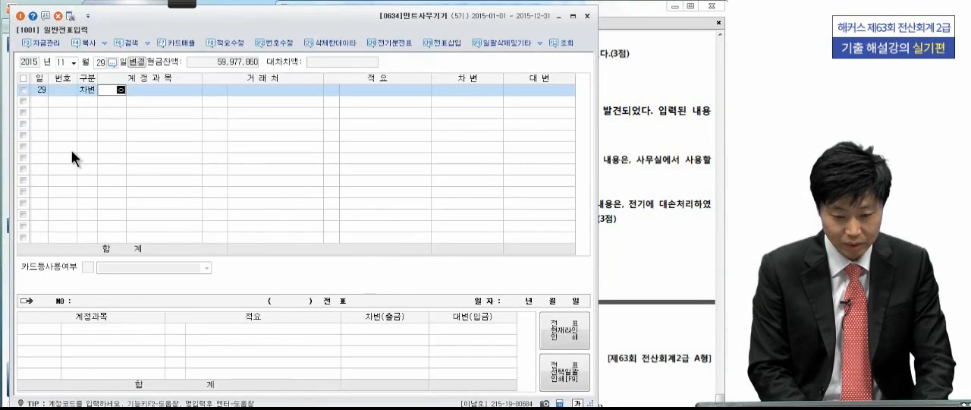
key(Return)
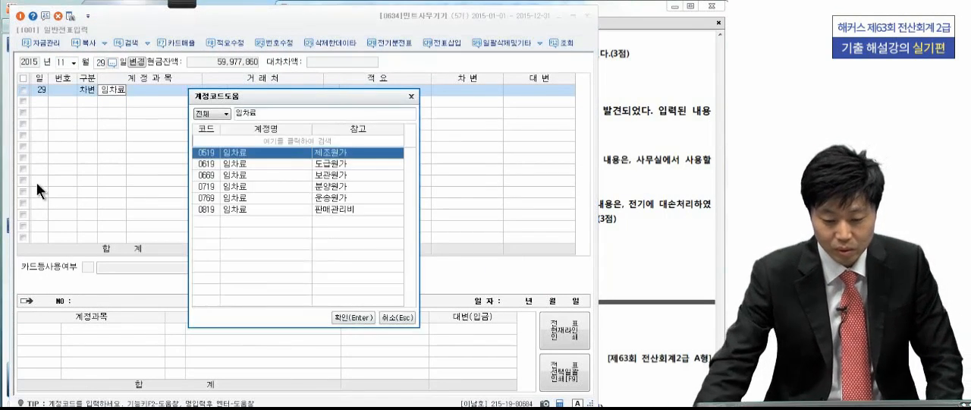
click(228, 208)
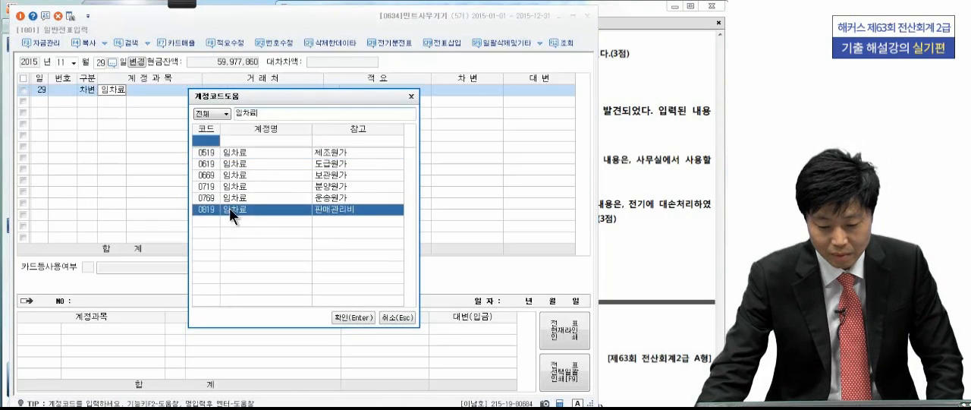
click(353, 314)
click(447, 88)
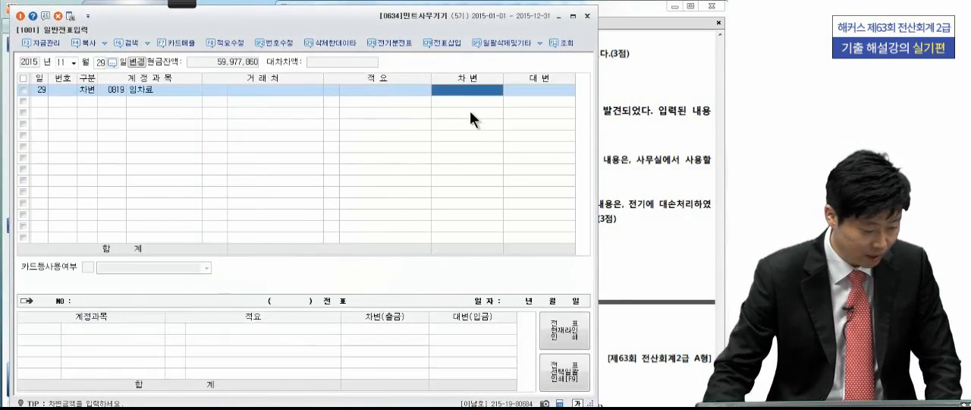
text(250,000)
key(Return)
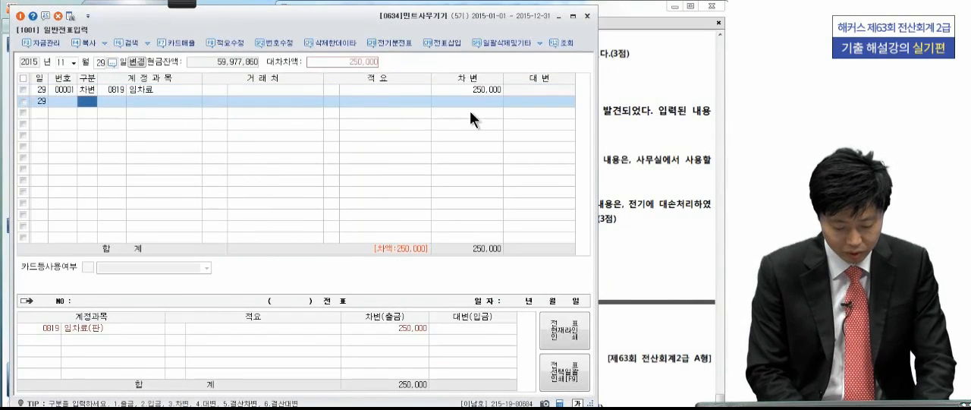
- Add the balancing 대변 line for 현금 (0101) of 250,000
text(4)
key(Return)
text(101)
key(Return)
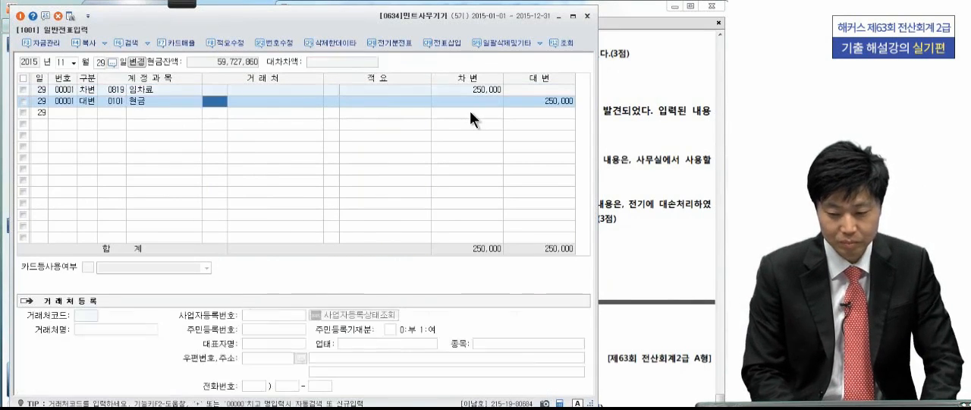
click(564, 105)
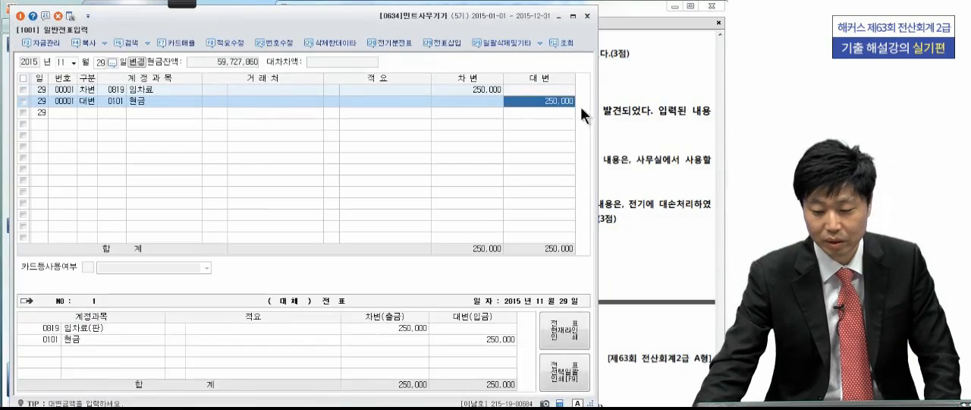
- Bring up 문제5 in the exam PDF and close the 일반전표입력 window
click(642, 107)
scroll(607, 175, down, 2)
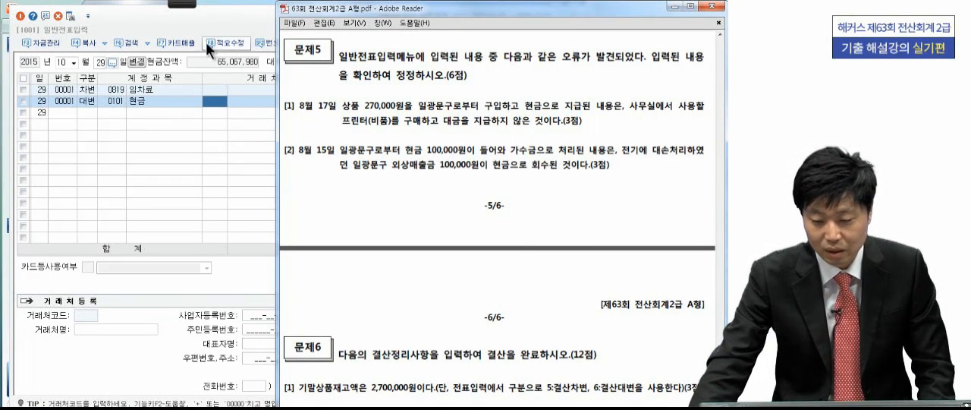
click(221, 30)
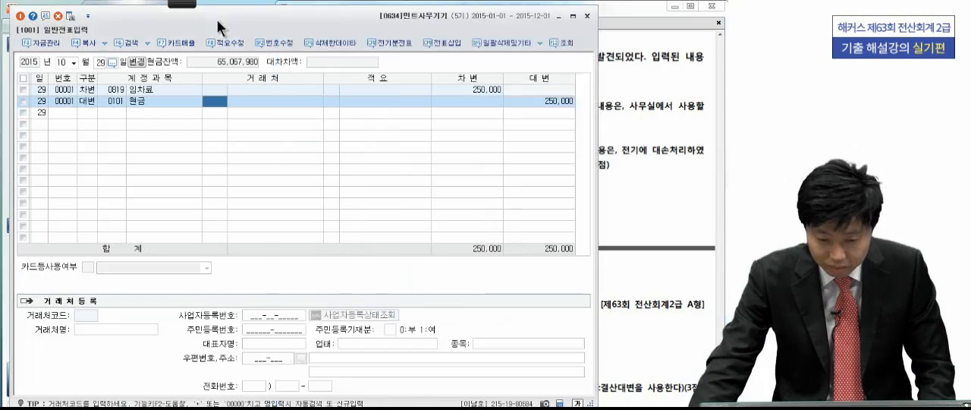
click(588, 17)
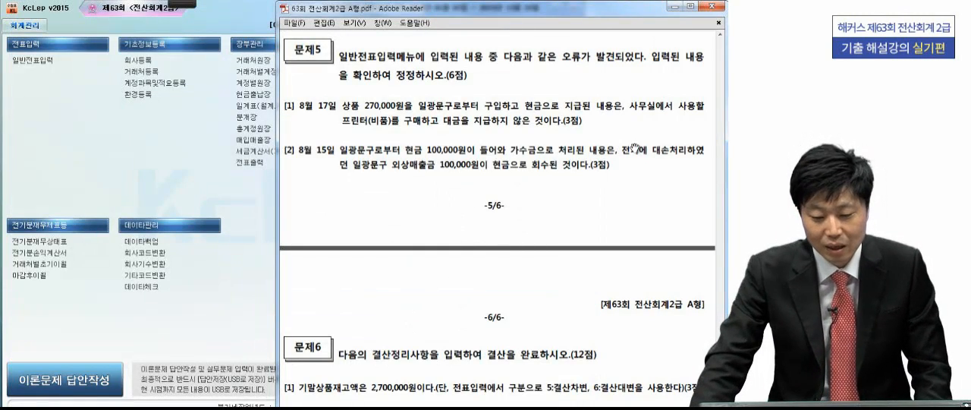
scroll(365, 189, down, 2)
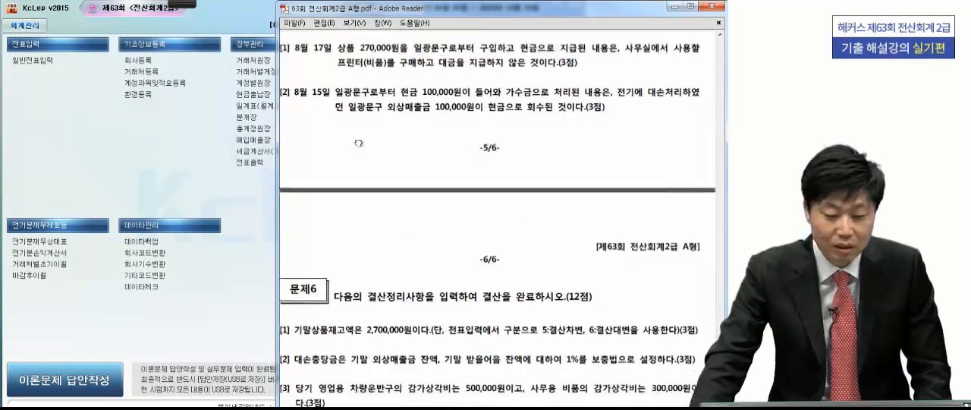
- Reopen 일반전표입력 and load the existing entries for 8월 17일
click(52, 59)
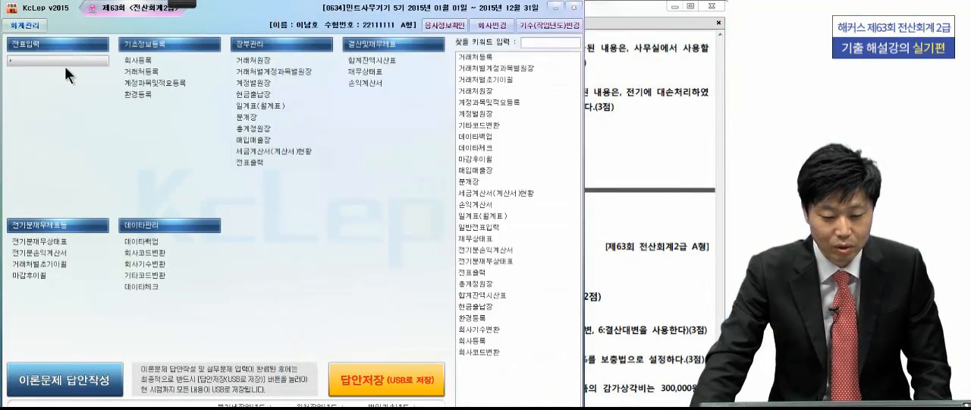
click(75, 63)
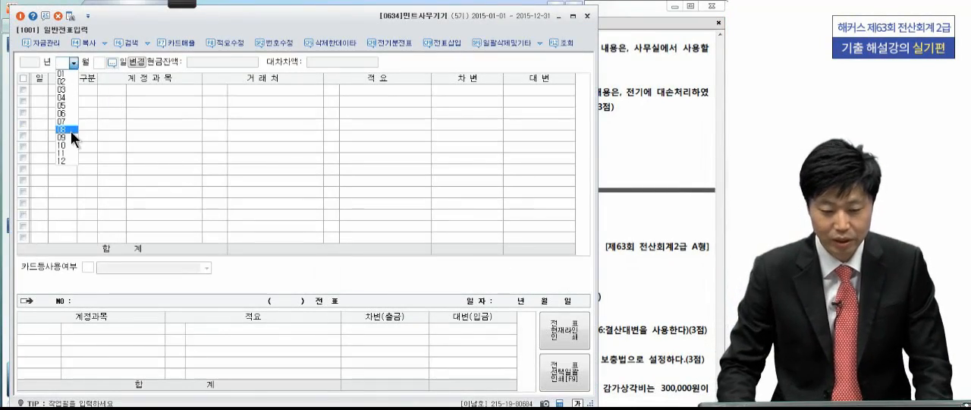
click(71, 131)
text(17)
key(Return)
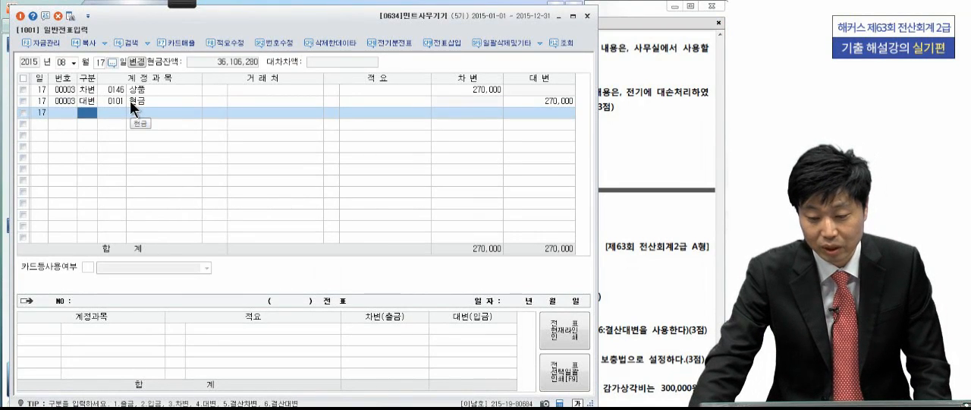
- Examine correction [1] of 문제5 in the exam PDF, circling 프린터(비품) and underlining 대금을 지급하지 않은 것
click(642, 125)
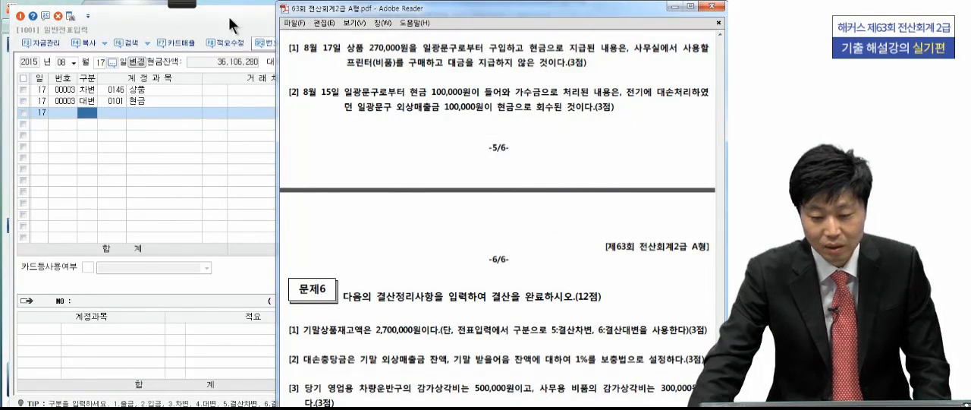
click(90, 14)
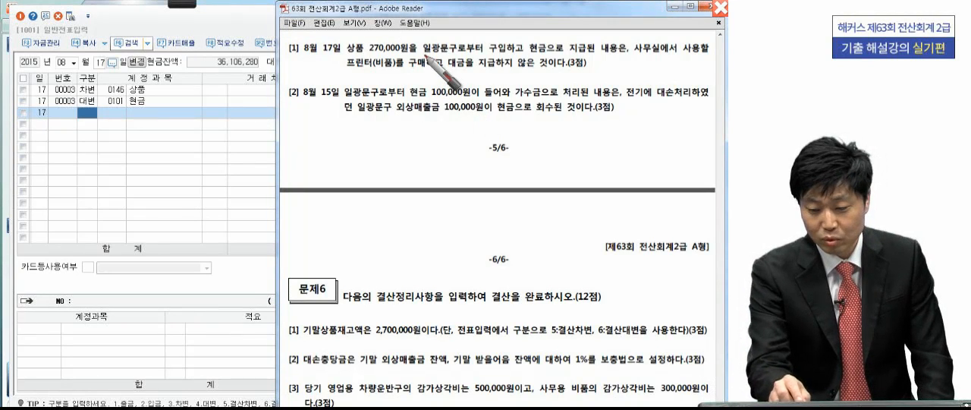
drag(421, 53, 428, 53)
drag(544, 53, 549, 53)
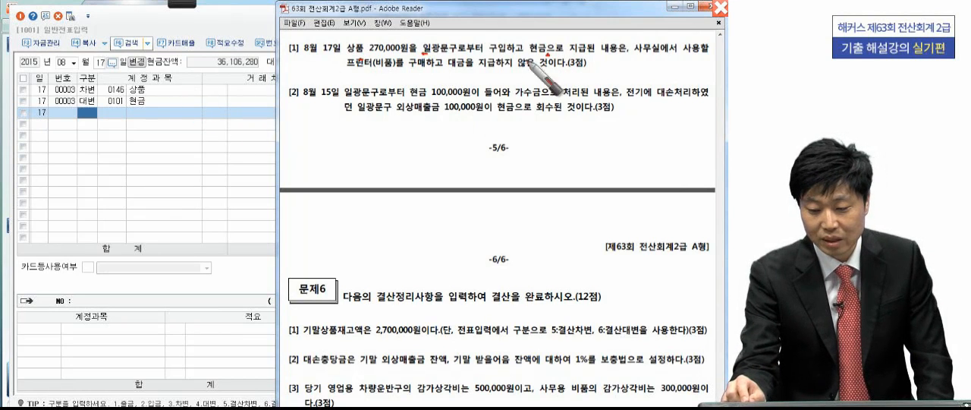
drag(645, 32, 620, 74)
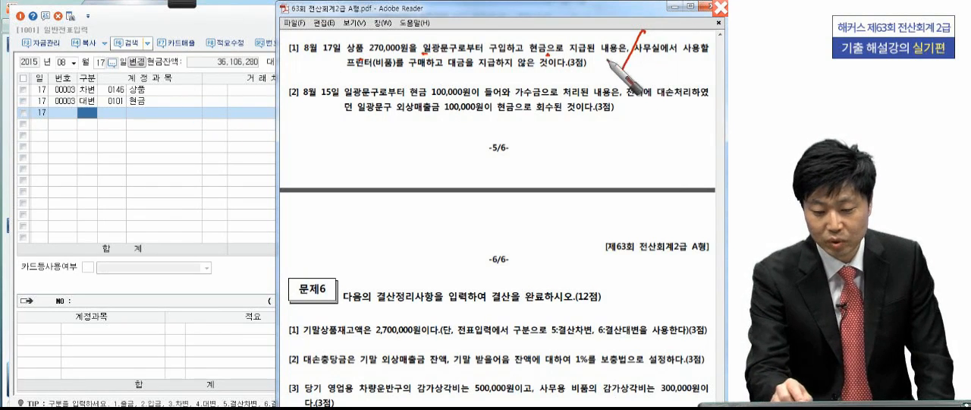
mouse_move(396, 61)
mouse_down()
mouse_move(342, 70)
mouse_move(388, 79)
mouse_up()
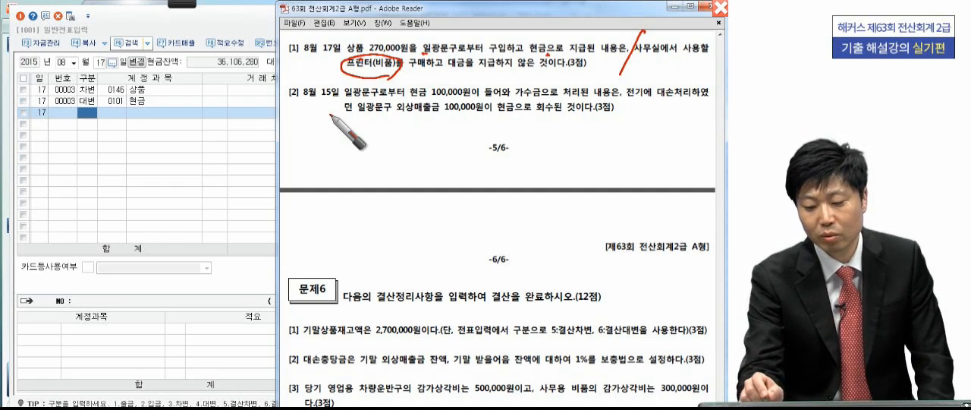
drag(453, 73, 552, 71)
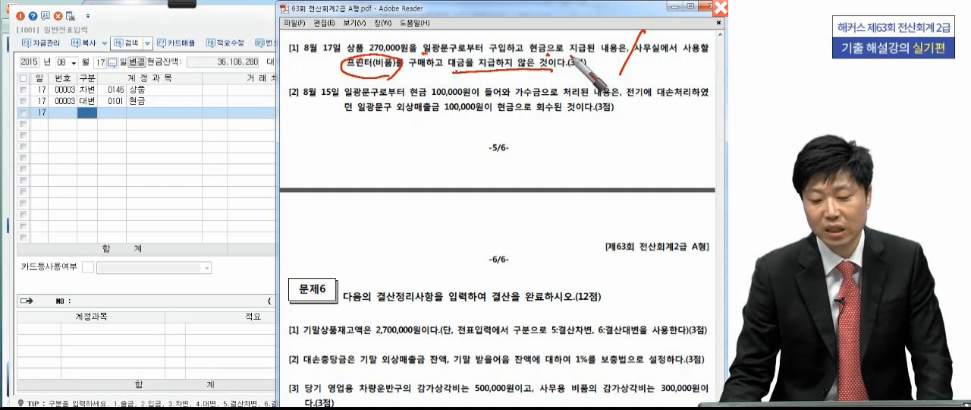
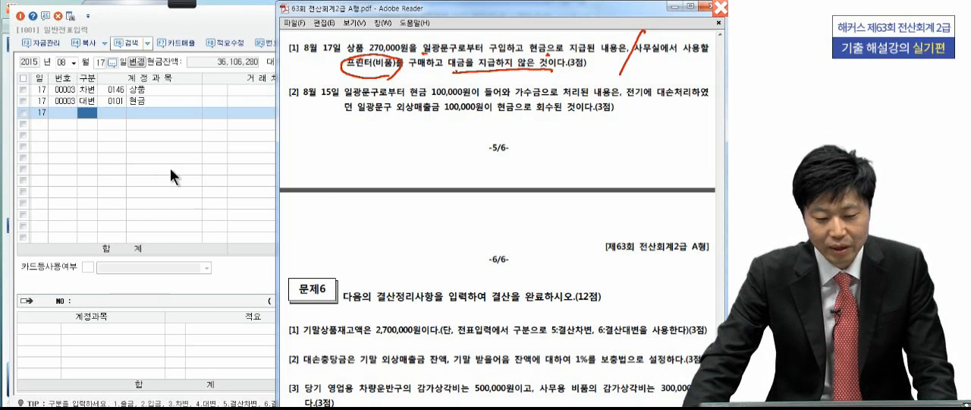
- Change the 차변 account of the 8월 17일 entry from 상품 to 비품 (0212)
click(107, 93)
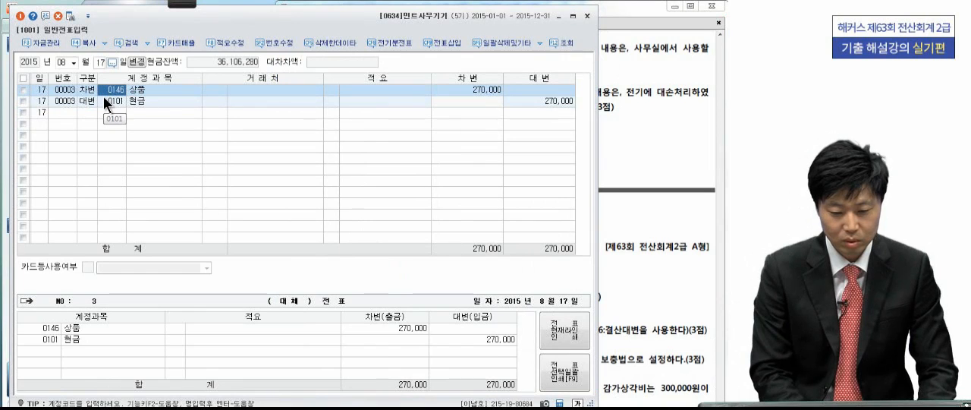
text(비)
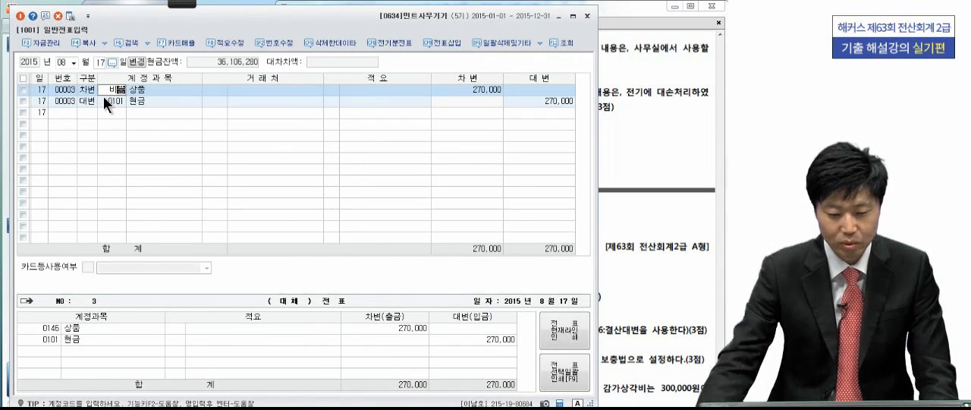
text(품)
key(Return)
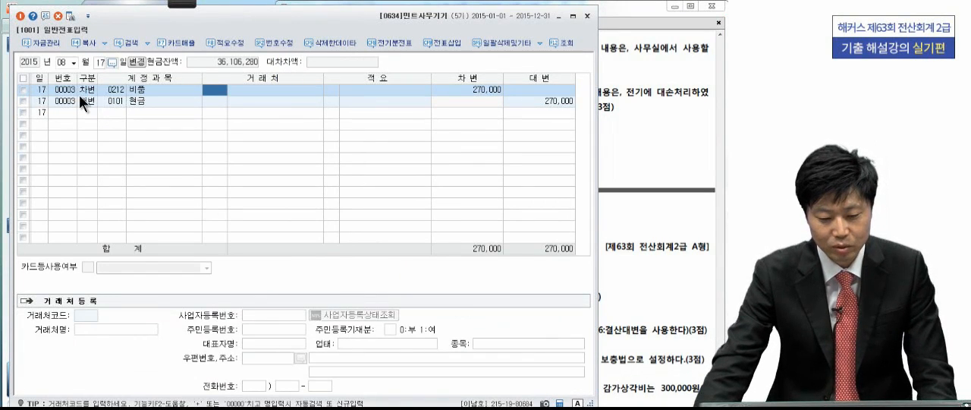
- Change the 대변 account of the 8월 17일 entry from 현금 to 미지급금 (0253)
click(87, 103)
click(106, 100)
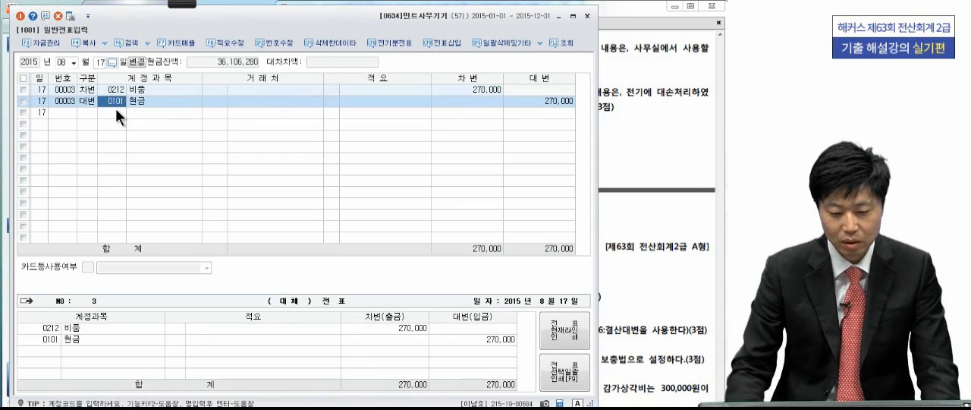
text(미지)
key(Return)
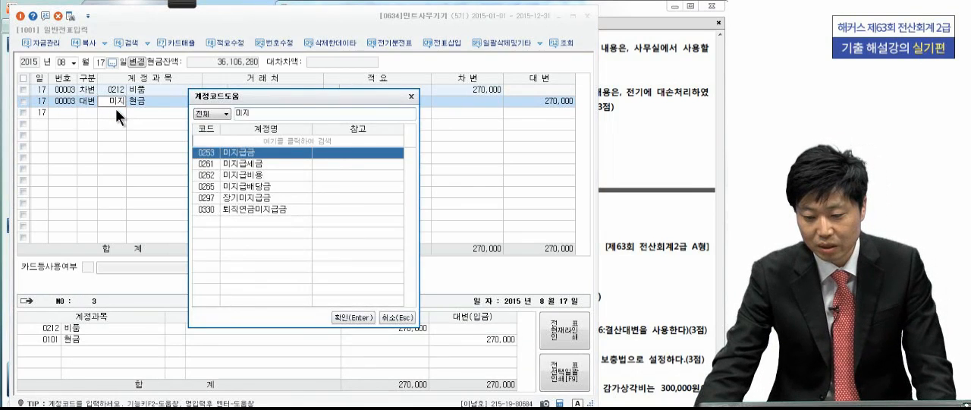
key(Return)
- Check the exam PDF for the supplier and set the 거래처 of the 미지급금 line to 일광문구 (06190)
click(631, 108)
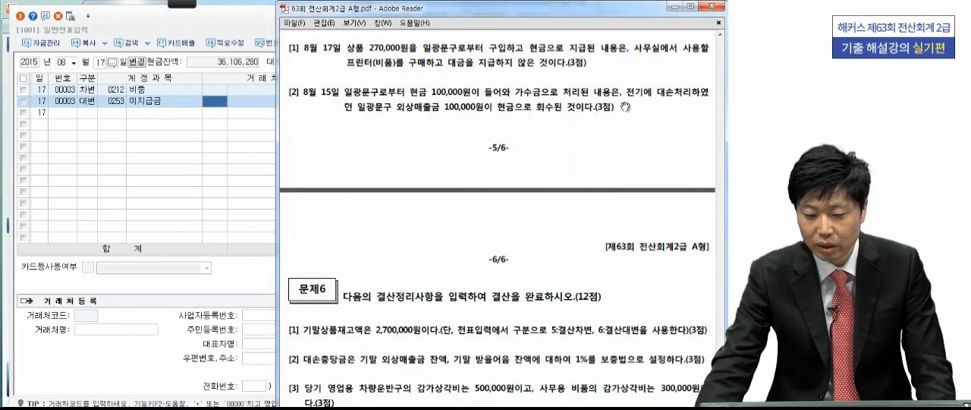
click(219, 100)
text(영)
key(Return)
key(Return)
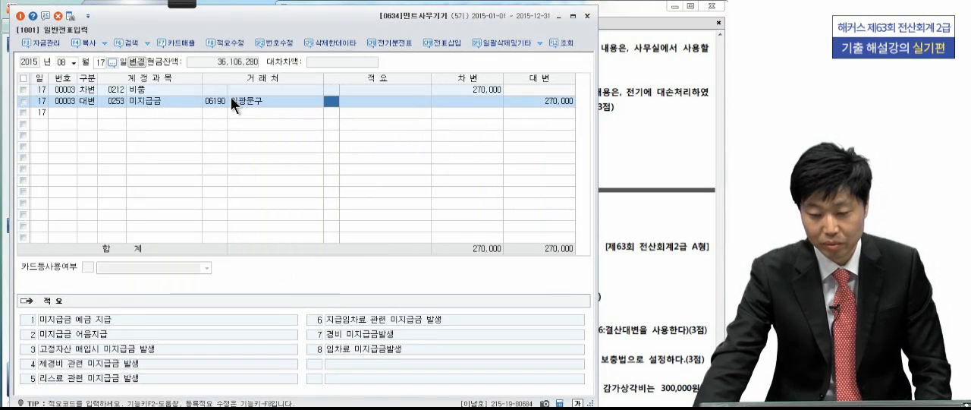
- Check the date of correction [2] in the exam PDF and load the existing entries for 8월 15일
click(603, 167)
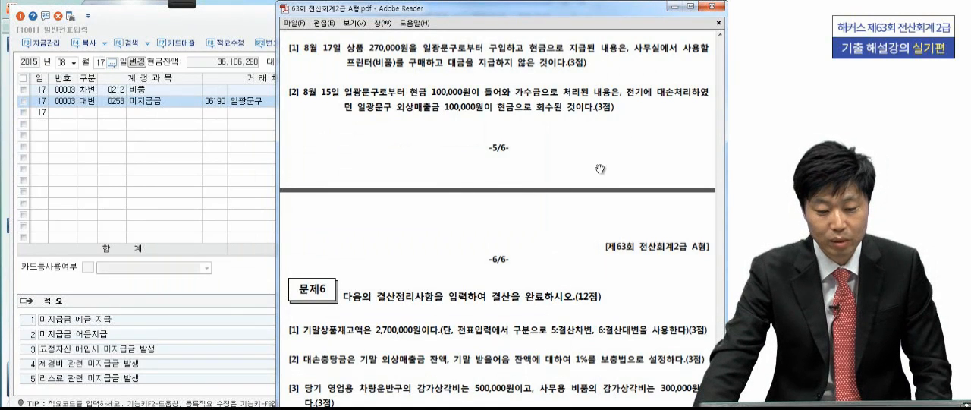
click(100, 63)
text(15)
key(Return)
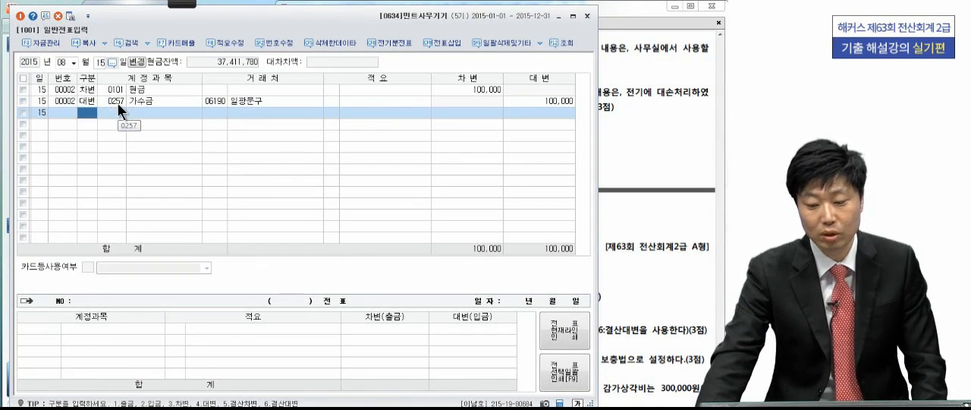
- Examine correction [2] of 문제5 in the exam PDF, marking off the corrected facts starting at 전기에 대손처리 and the 외상매출금 recovery
click(642, 152)
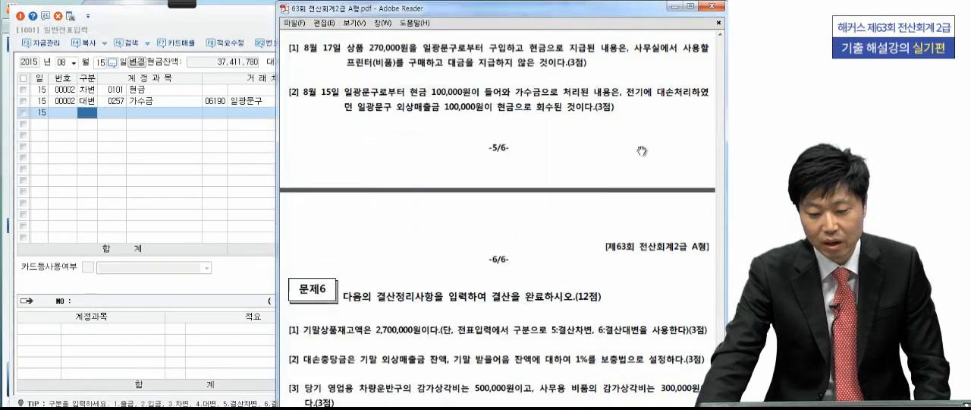
scroll(611, 129, down, 2)
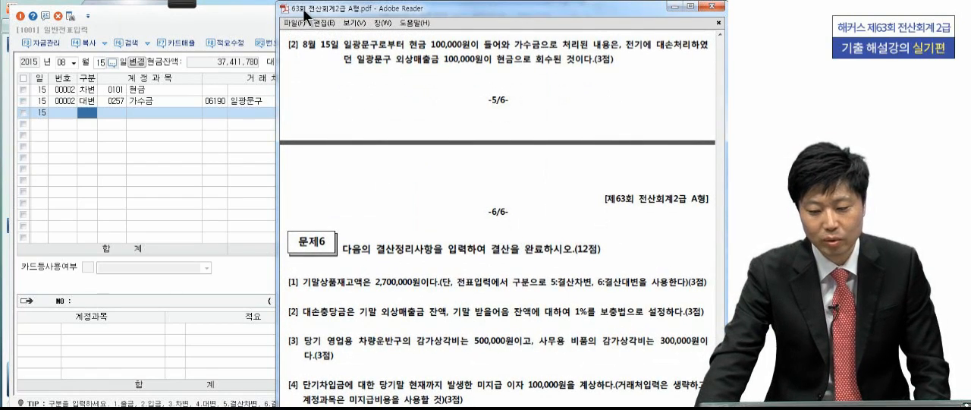
click(38, 31)
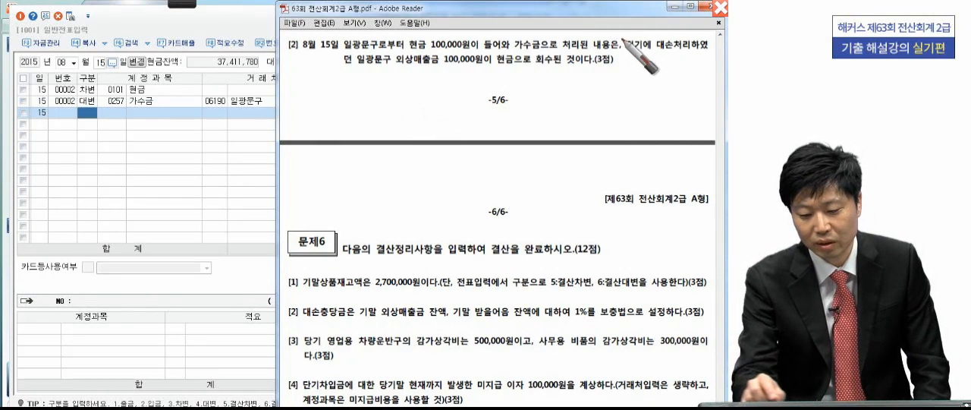
drag(624, 33, 619, 57)
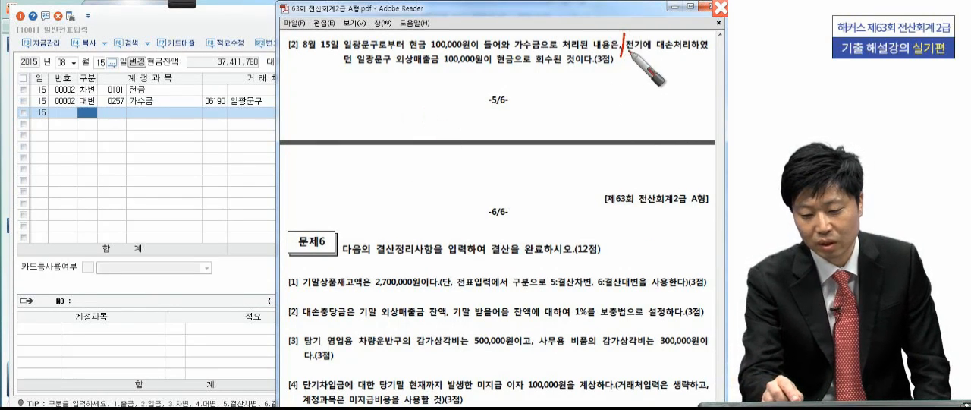
click(400, 73)
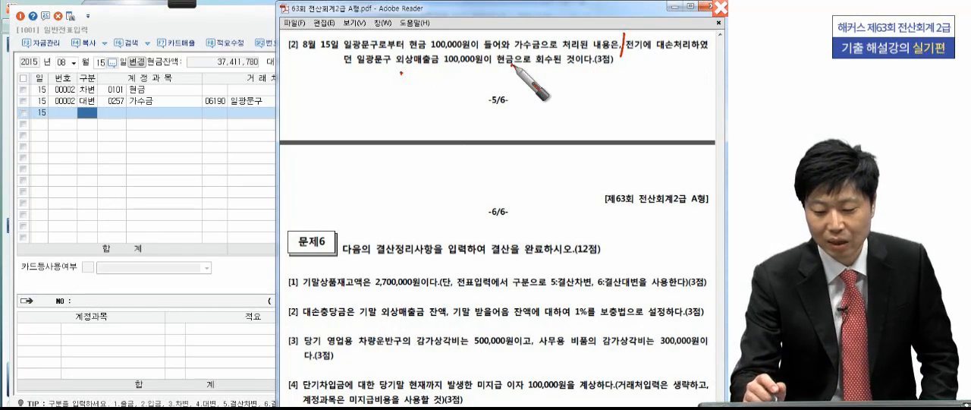
- Sketch the correct journal entry 현금 100,000 / 대손충당금 100,000 under correction [2], mark 대손충당금 and 외상매출금, and clear the annotations
drag(494, 142, 503, 101)
mouse_move(305, 106)
mouse_down()
mouse_move(318, 106)
mouse_move(308, 126)
mouse_up()
drag(318, 114, 332, 123)
mouse_move(326, 125)
mouse_down()
mouse_move(339, 130)
mouse_move(349, 117)
mouse_move(376, 137)
mouse_up()
mouse_move(401, 105)
mouse_down()
mouse_move(399, 126)
mouse_move(427, 107)
mouse_move(438, 124)
mouse_move(466, 108)
mouse_move(553, 129)
mouse_move(563, 119)
mouse_up()
mouse_move(566, 104)
mouse_down()
mouse_move(567, 131)
mouse_move(597, 91)
mouse_move(608, 134)
mouse_move(628, 108)
mouse_move(640, 125)
mouse_move(667, 104)
mouse_move(716, 115)
mouse_up()
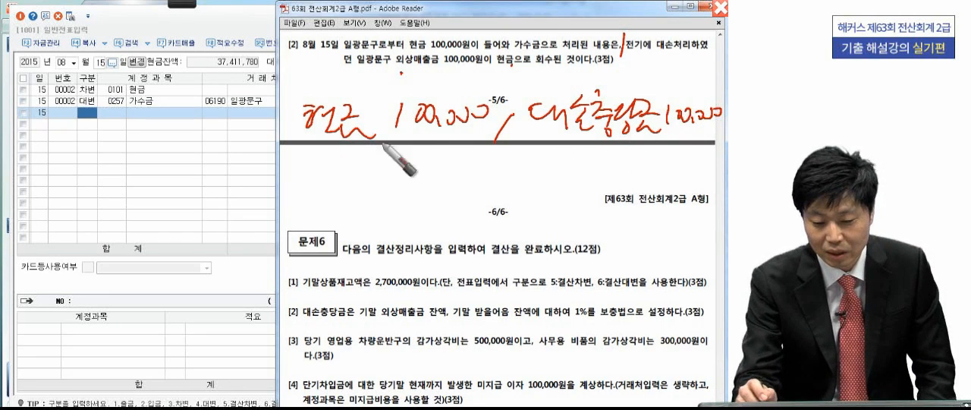
drag(518, 135, 657, 135)
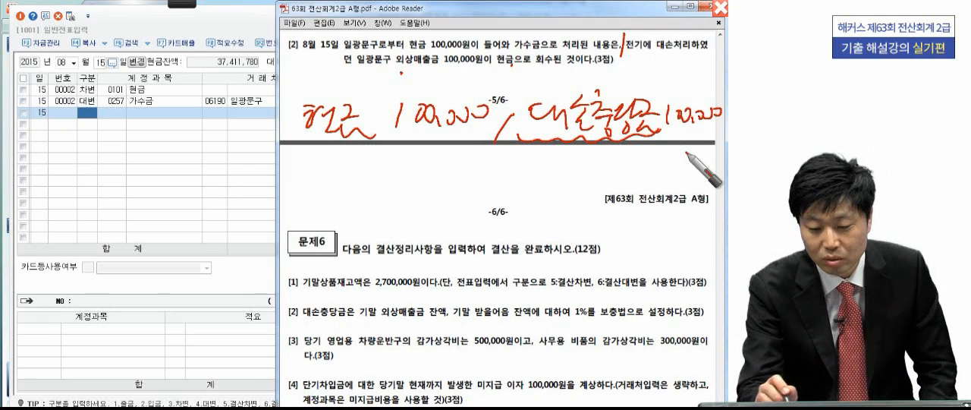
mouse_move(432, 67)
mouse_down()
mouse_move(418, 69)
mouse_move(448, 75)
mouse_up()
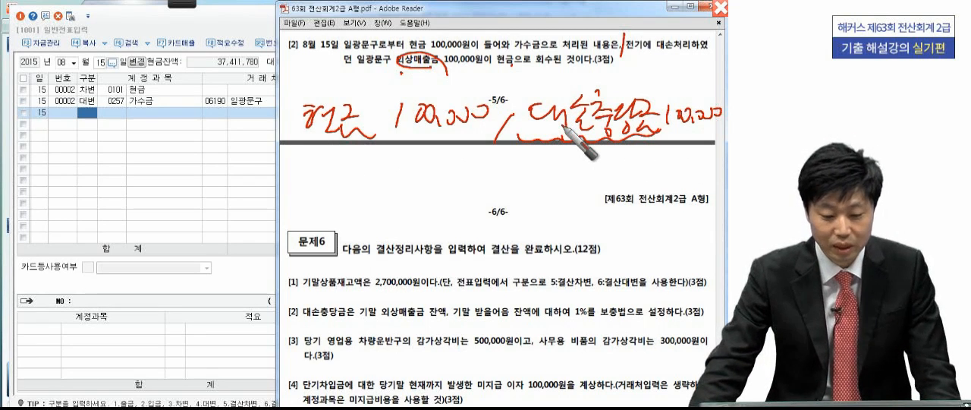
key(Escape)
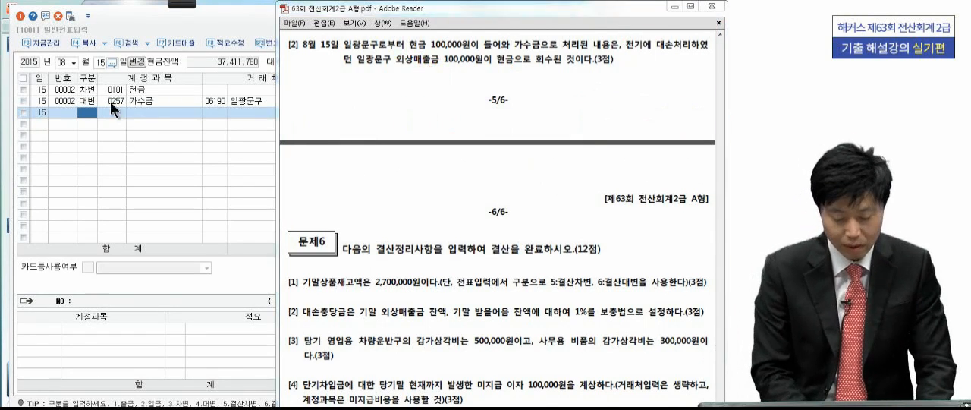
- Replace 가수금 on the 8월 15일 대변 line with 대손충당금 (0109) for 외상매출금
click(110, 101)
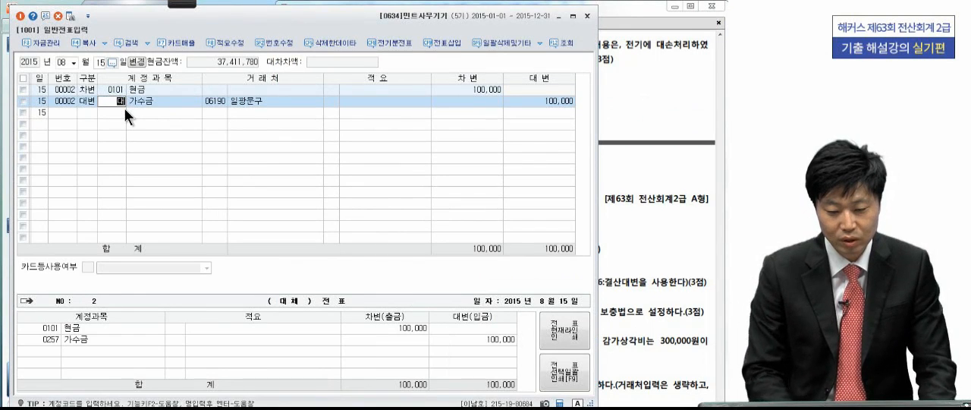
text(대손충)
key(Return)
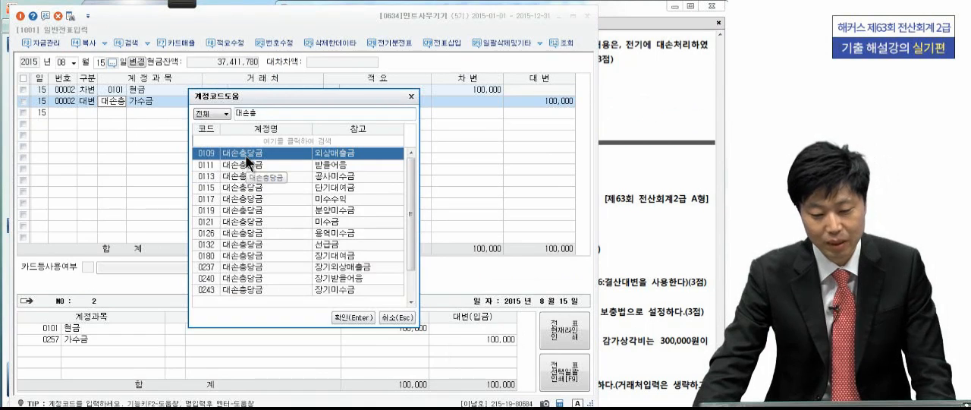
key(Return)
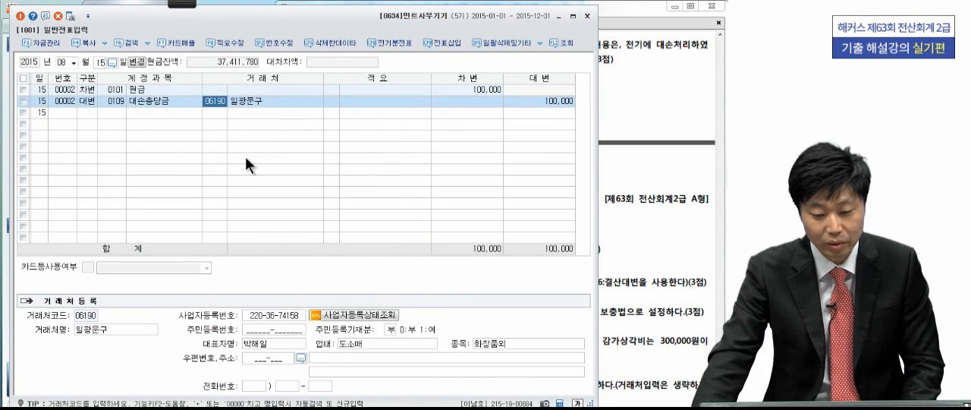
- Clear the 거래처 code and name from the 대손충당금 line and commit the entry
key(BackSpace)
click(257, 102)
key(BackSpace)
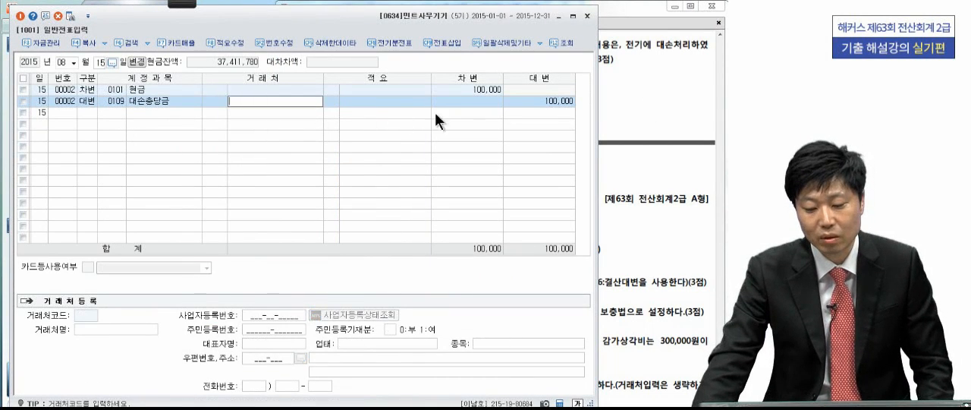
key(Return)
key(Return)
key(Return)
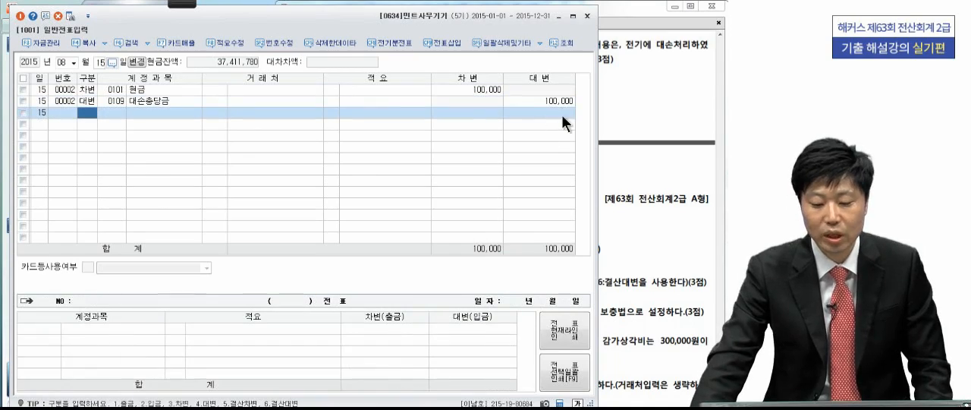
- Review the closing adjustments of 문제6 in the exam PDF and close the 일반전표입력 window
click(713, 117)
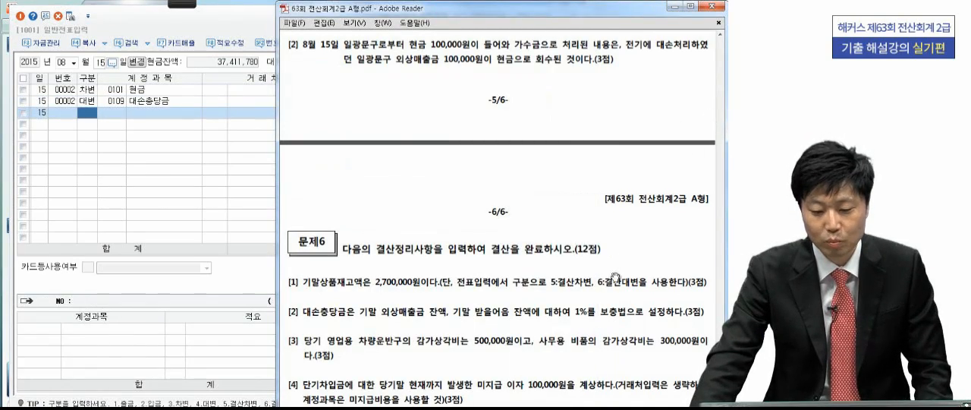
scroll(607, 372, down, 1)
scroll(608, 362, down, 3)
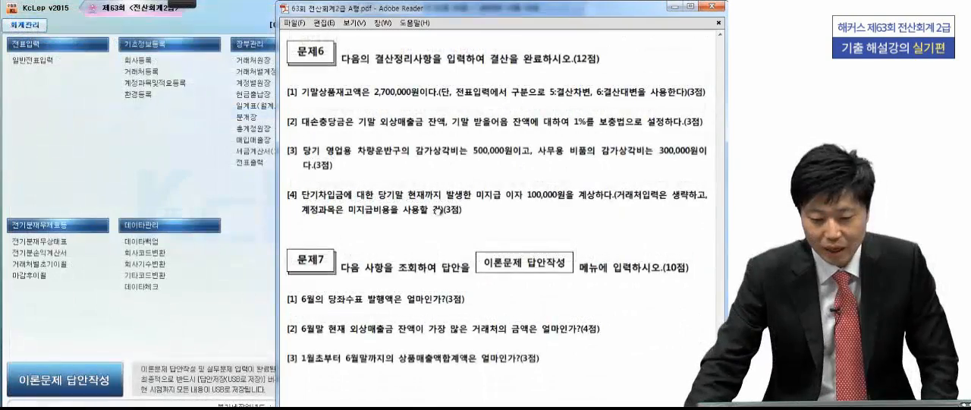
scroll(434, 163, down, 1)
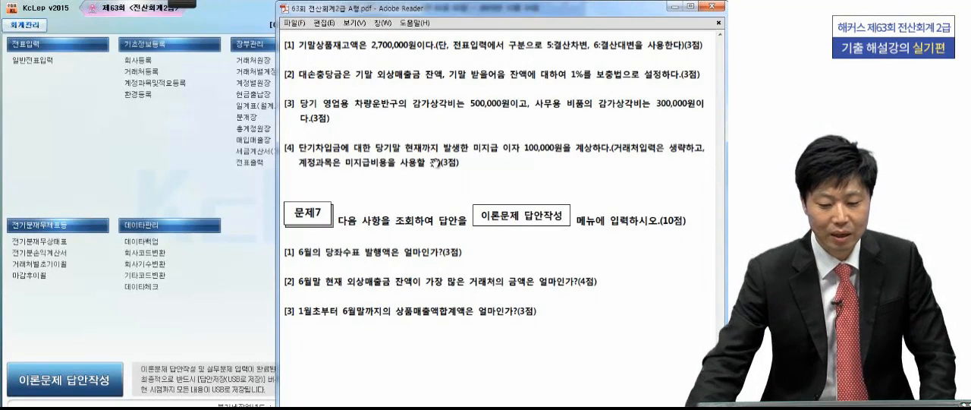
- Open 합계잔액시산표 and load the trial balance for month 12 as of 2015년 12월 31일
click(201, 189)
click(361, 60)
drag(155, 104, 286, 12)
click(137, 67)
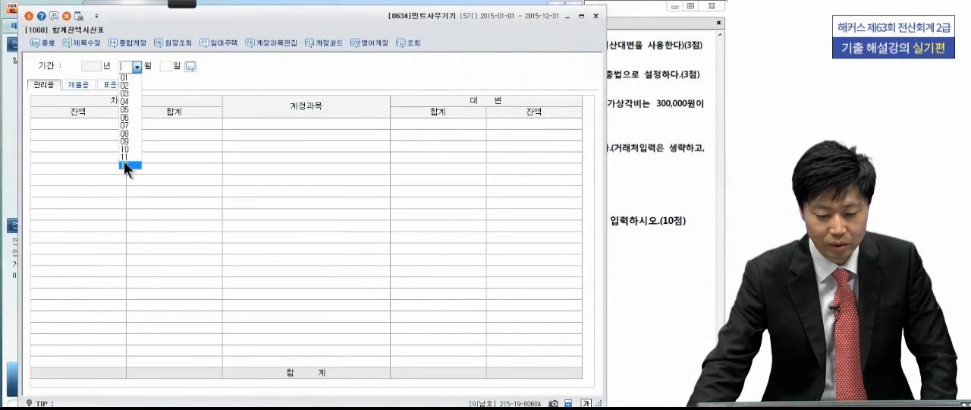
click(127, 165)
key(Return)
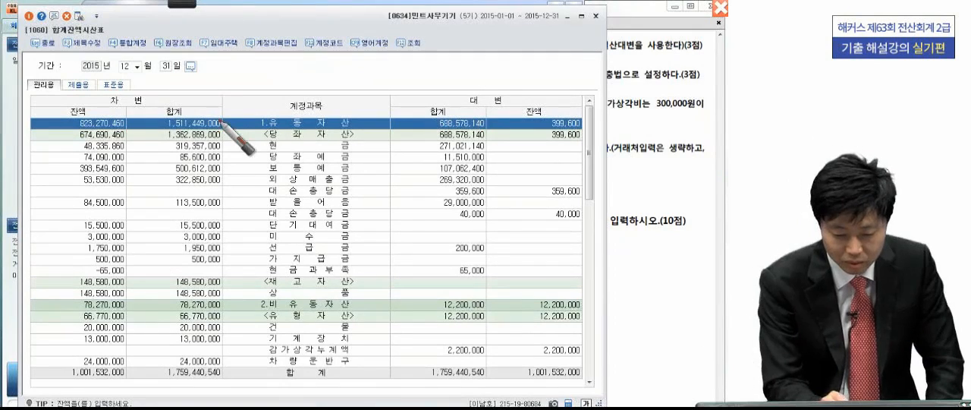
- Circle the 상품 balance in the trial balance, write out the deduction of 2,700,000 giving 145,880,000, and clear the annotations
drag(129, 291, 127, 315)
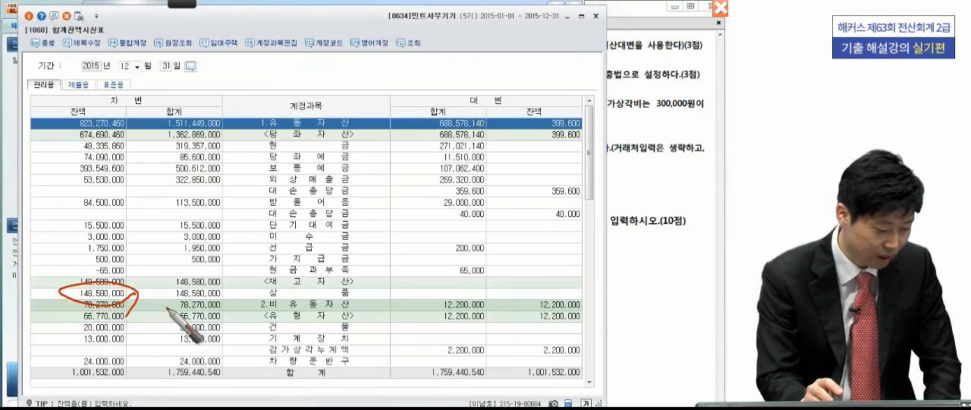
mouse_move(149, 282)
mouse_down()
mouse_move(215, 250)
mouse_move(377, 244)
mouse_up()
drag(365, 249, 377, 248)
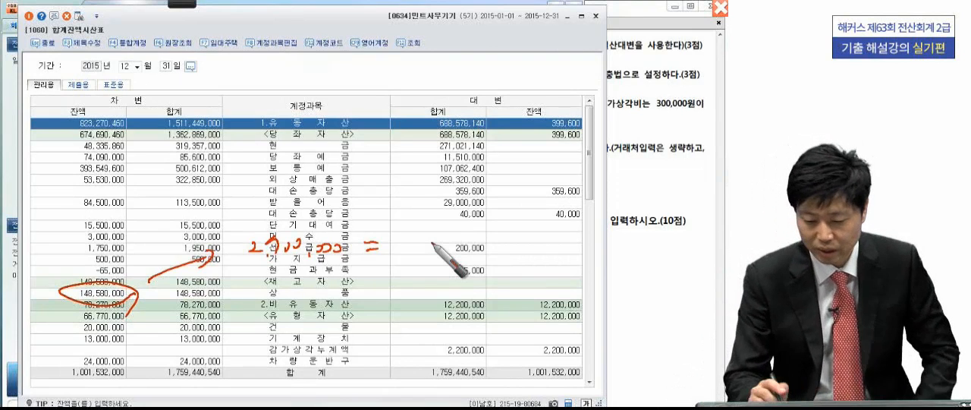
mouse_move(430, 219)
mouse_down()
mouse_move(430, 248)
mouse_move(454, 247)
mouse_up()
drag(467, 220, 487, 218)
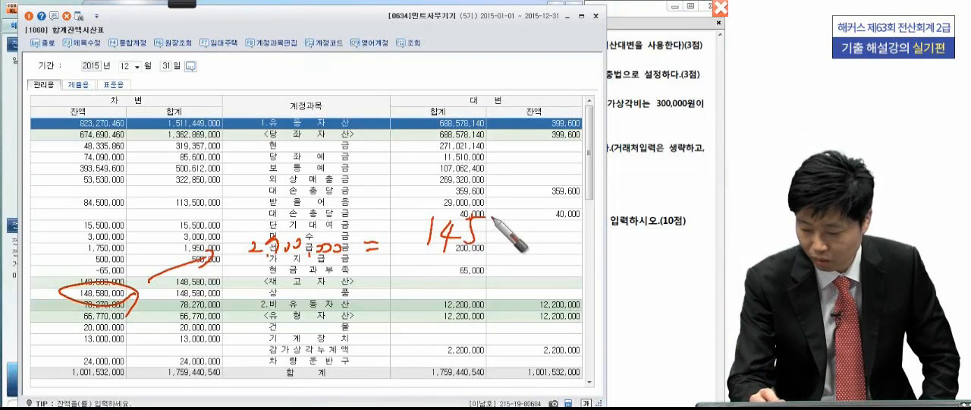
drag(486, 249, 483, 257)
mouse_move(518, 213)
mouse_down()
mouse_move(517, 231)
mouse_move(519, 213)
mouse_up()
mouse_move(537, 210)
mouse_down()
mouse_move(526, 237)
mouse_move(651, 236)
mouse_up()
drag(471, 264, 650, 246)
mouse_move(425, 256)
mouse_down()
mouse_move(613, 191)
mouse_move(645, 261)
mouse_up()
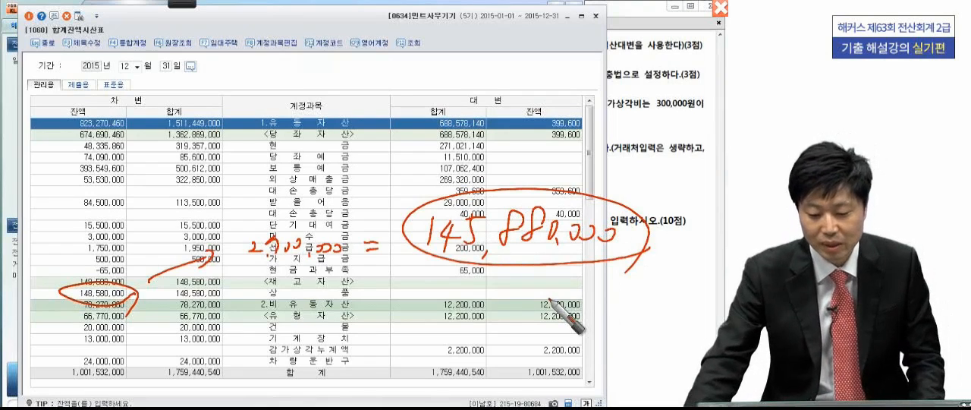
key(Escape)
- Open 일반전표입력 and set the voucher date to month 12, day 31
click(659, 168)
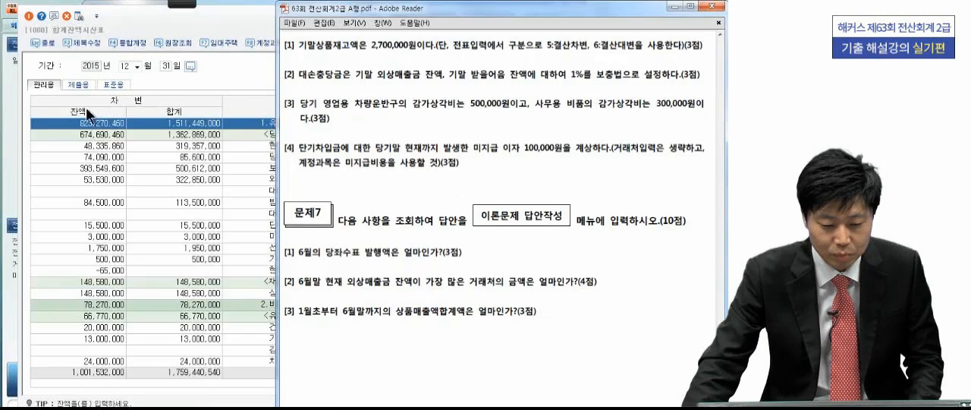
click(14, 162)
click(50, 60)
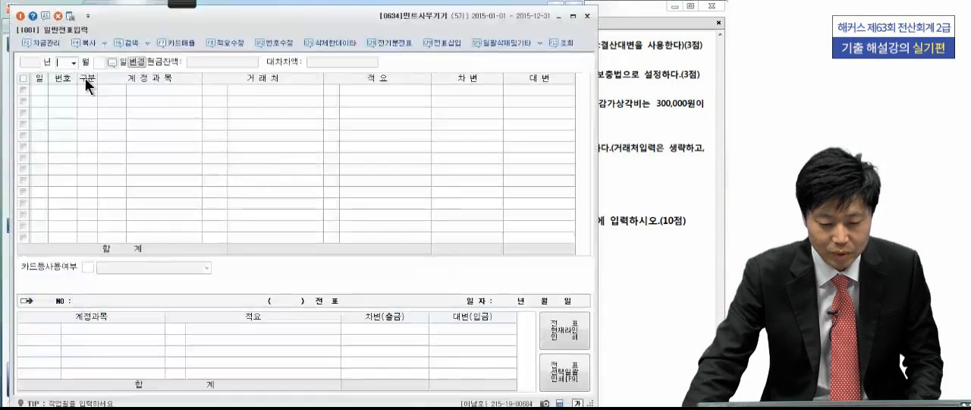
click(73, 63)
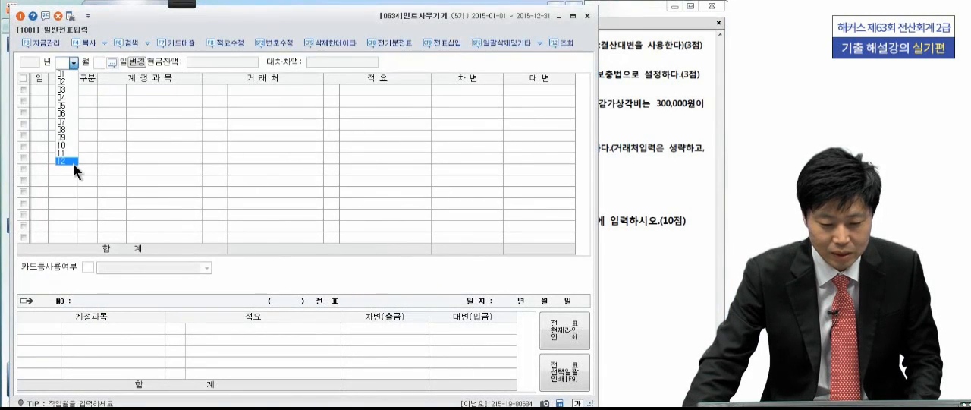
click(72, 161)
text(31)
key(Return)
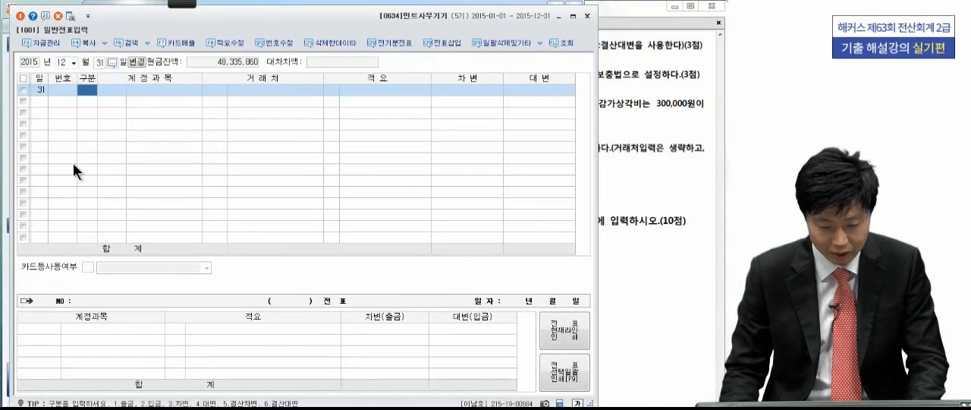
- Enter a 결산차변 line for account 0451 상품매출원가 with an amount of 145,880,000
key(5)
key(Return)
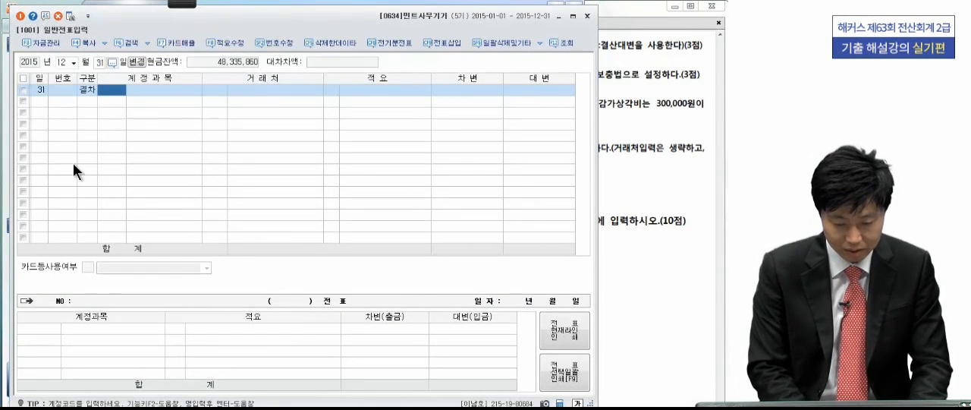
text(상품매)
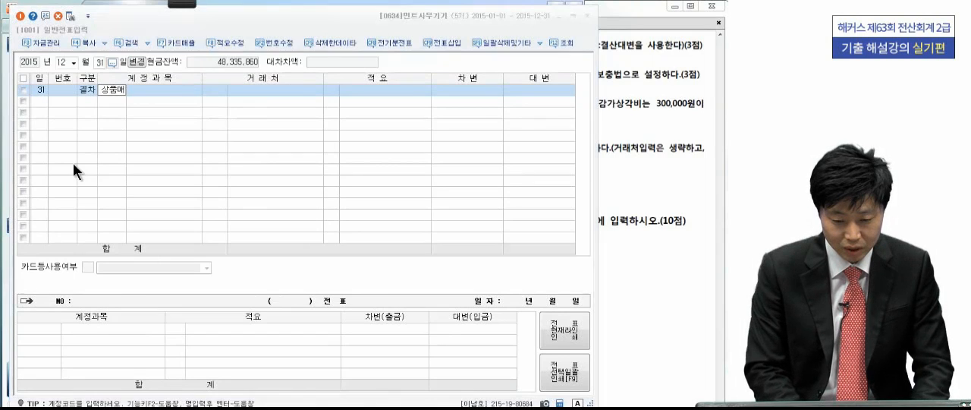
key(Return)
click(251, 186)
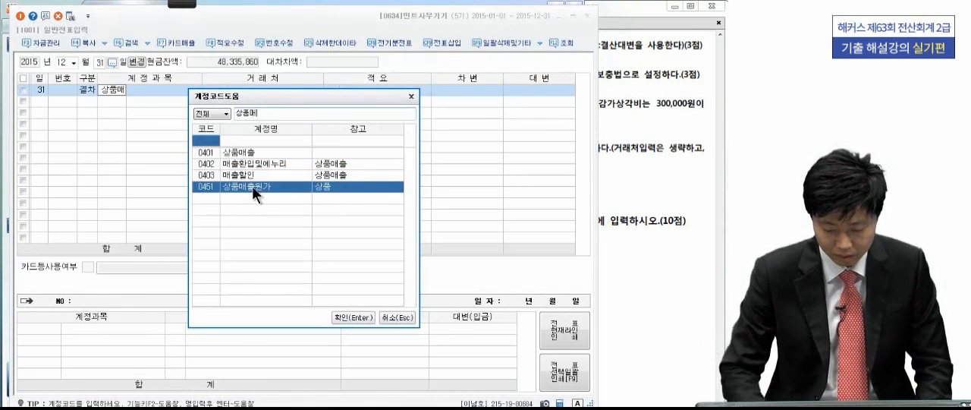
key(Return)
key(Return)
key(Return)
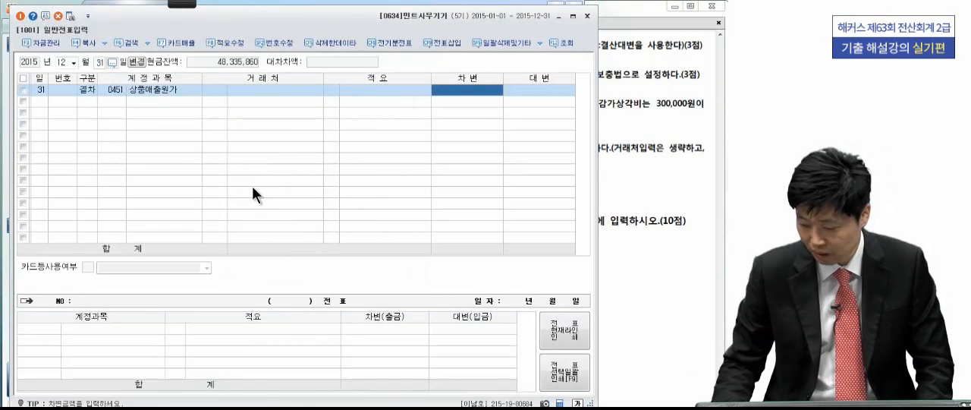
text(14,588)
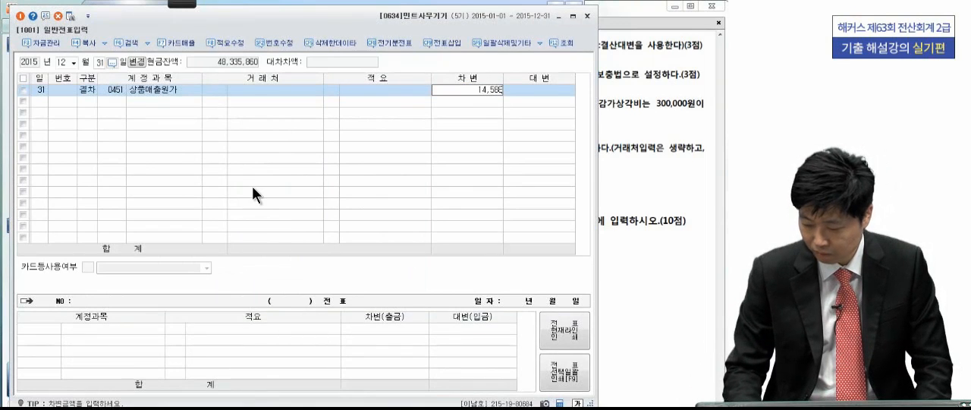
text(45,880,000)
key(Return)
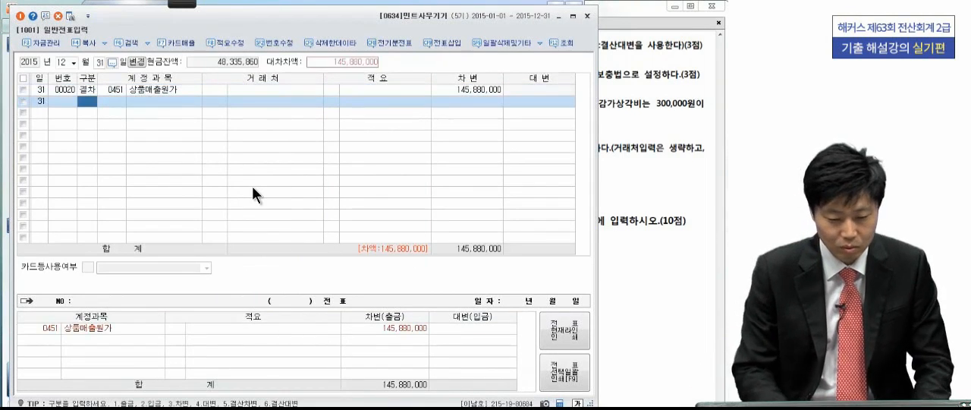
- Add the matching 결산대변 line for account 0146 상품 with 145,880,000
text(6)
key(Return)
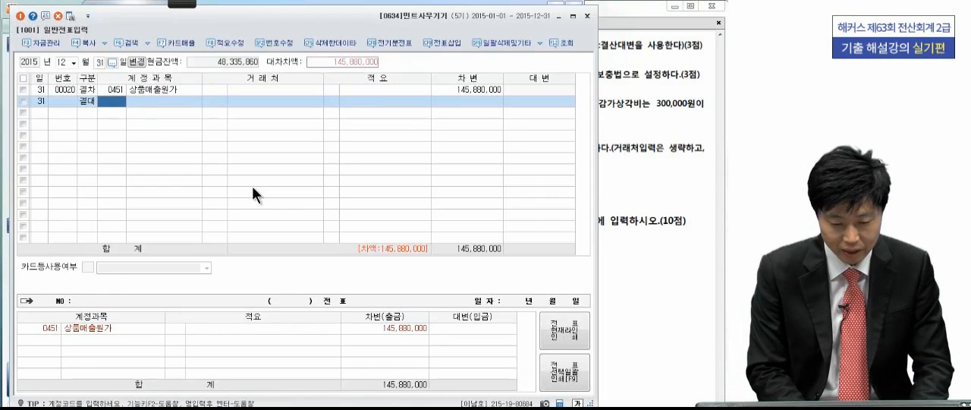
text(상품)
key(Return)
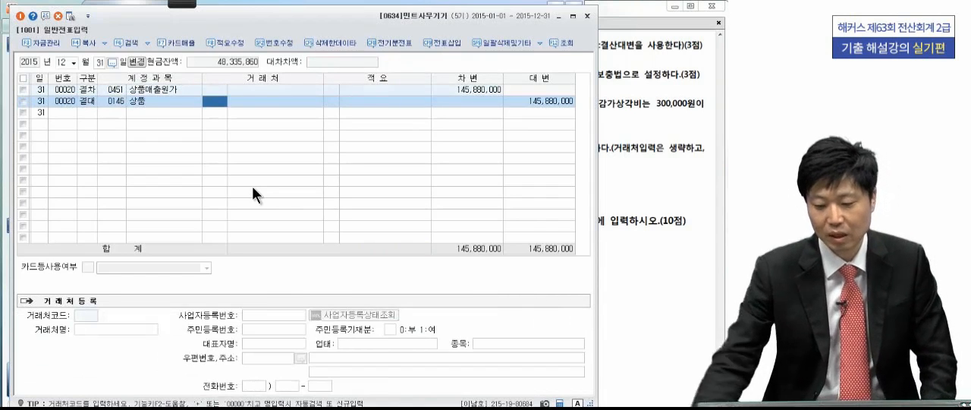
- Review adjustment [2] in the exam PDF and mark the 외상매출금 and 받을어음 balances in 합계잔액시산표 with the pen
click(629, 132)
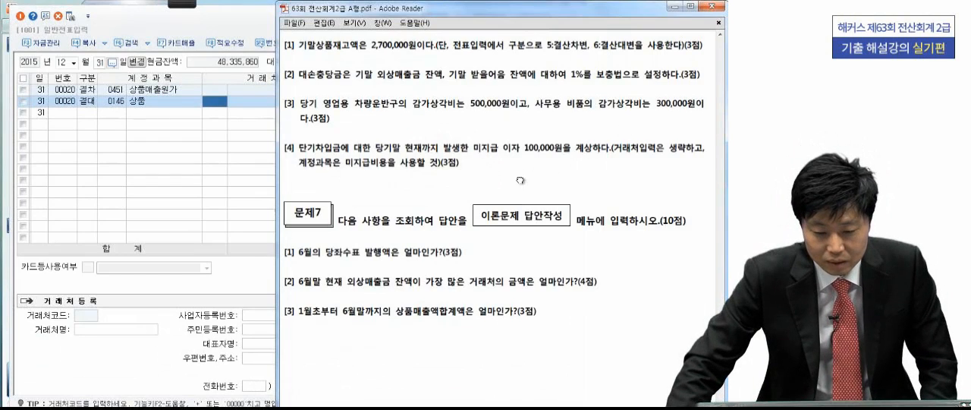
scroll(520, 180, down, 1)
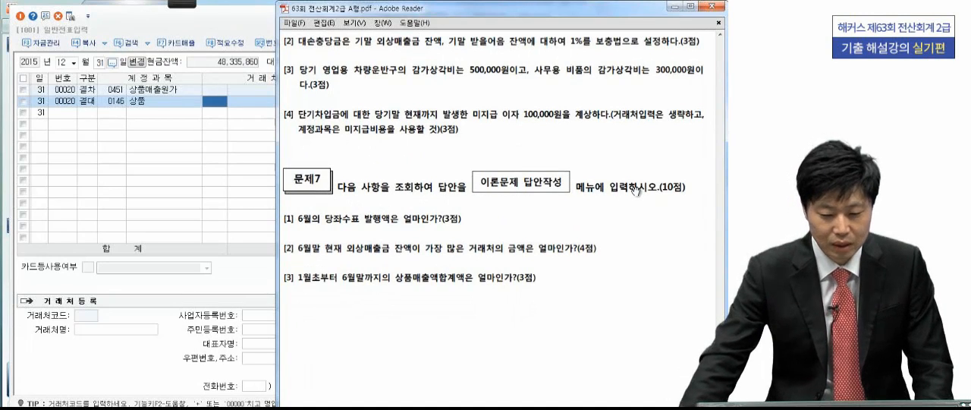
click(189, 408)
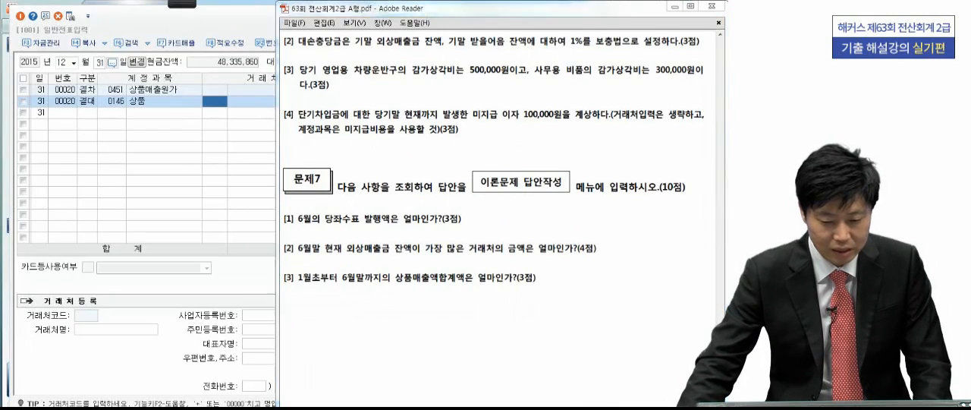
click(182, 4)
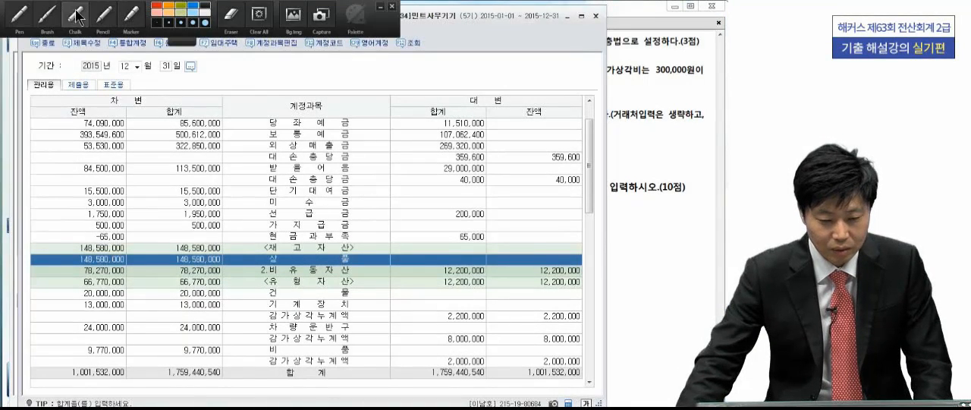
click(20, 14)
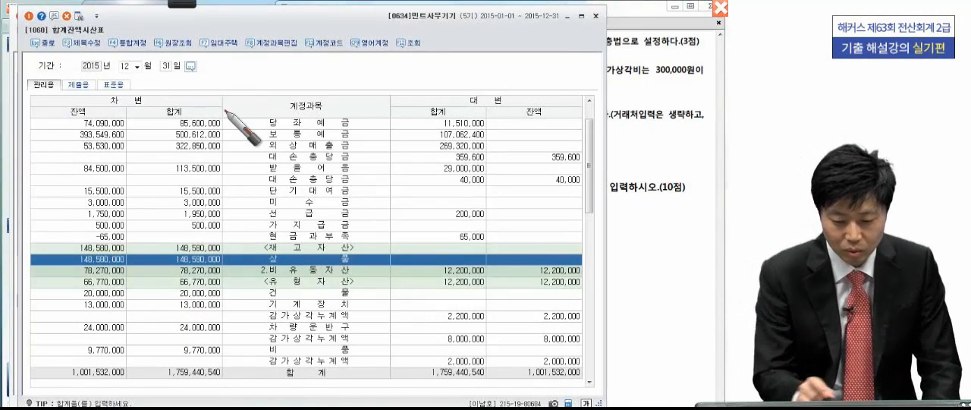
mouse_move(61, 143)
mouse_down()
mouse_move(132, 141)
mouse_move(77, 171)
mouse_move(127, 183)
mouse_up()
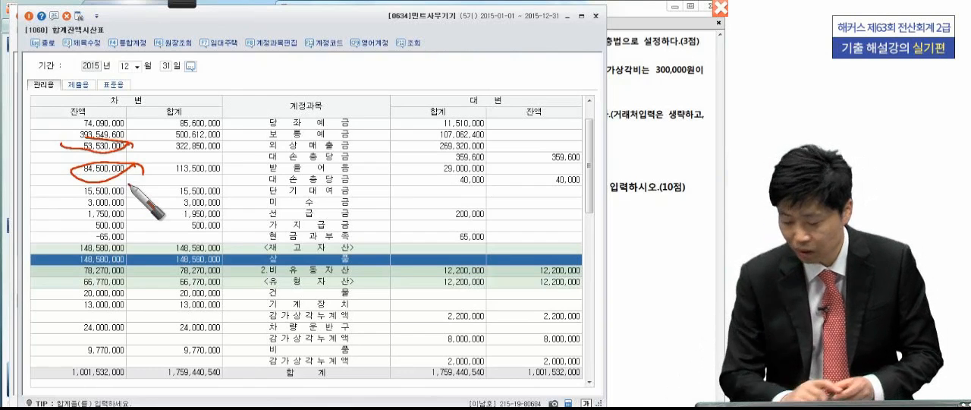
- Write out the 외상매출금 allowance calculation 535,300 − 359,600 = 175,700 over the trial balance, circling the existing 대손충당금 balance and the result
mouse_move(233, 87)
mouse_down()
mouse_move(226, 108)
mouse_move(241, 89)
mouse_up()
mouse_move(244, 82)
mouse_down()
mouse_move(241, 107)
mouse_move(301, 100)
mouse_move(286, 105)
mouse_up()
drag(306, 88, 310, 89)
drag(323, 88, 373, 97)
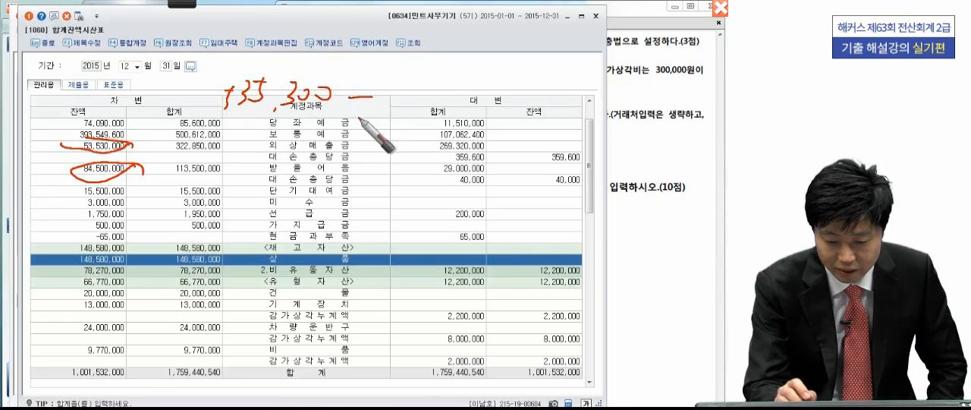
drag(569, 156, 593, 159)
drag(384, 88, 383, 108)
drag(402, 75, 401, 103)
drag(429, 71, 423, 111)
mouse_move(465, 77)
mouse_down()
mouse_move(458, 95)
mouse_move(533, 91)
mouse_up()
drag(518, 101, 535, 100)
mouse_move(635, 68)
mouse_down()
mouse_move(576, 114)
mouse_move(654, 67)
mouse_up()
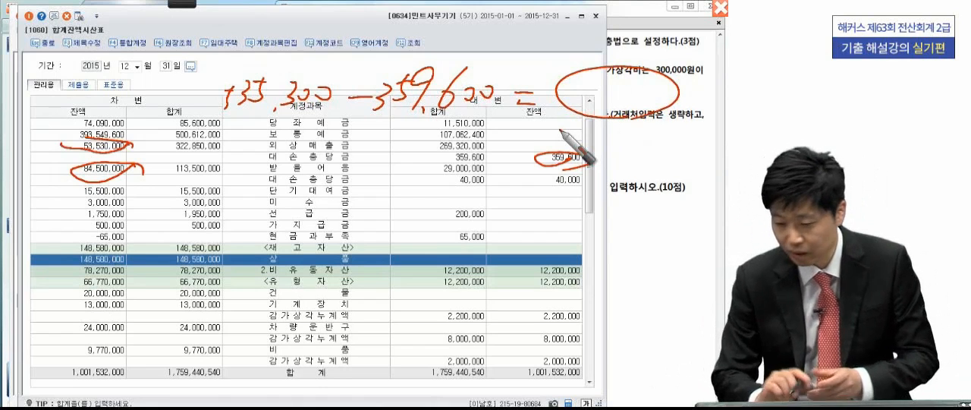
drag(583, 82, 577, 101)
drag(589, 99, 592, 102)
mouse_move(614, 74)
mouse_down()
mouse_move(607, 104)
mouse_move(623, 79)
mouse_move(616, 107)
mouse_up()
mouse_move(633, 82)
mouse_down()
mouse_move(634, 101)
mouse_move(653, 97)
mouse_up()
drag(664, 84, 662, 87)
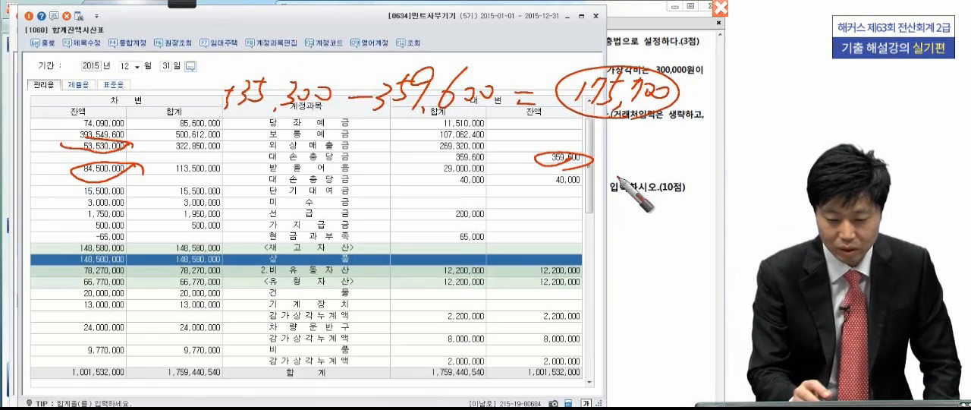
- Write out the 받을어음 allowance calculation 845,000 − 40,000 = 805,000, circle the result, and clear the annotations
mouse_move(244, 182)
mouse_down()
mouse_move(235, 200)
mouse_move(303, 191)
mouse_move(309, 203)
mouse_move(375, 199)
mouse_up()
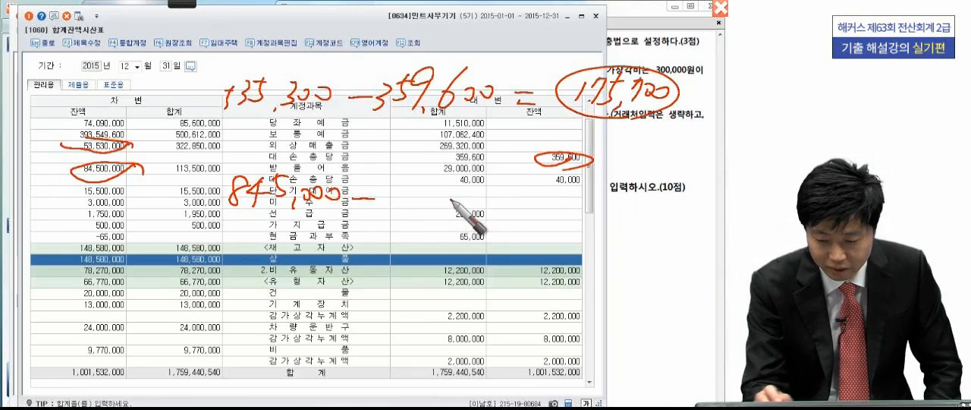
mouse_move(583, 175)
mouse_down()
mouse_move(534, 187)
mouse_move(598, 182)
mouse_up()
mouse_move(388, 199)
mouse_down()
mouse_move(517, 214)
mouse_move(542, 232)
mouse_move(554, 212)
mouse_up()
mouse_move(574, 214)
mouse_down()
mouse_move(588, 221)
mouse_move(578, 214)
mouse_up()
mouse_move(609, 204)
mouse_down()
mouse_move(605, 232)
mouse_move(668, 221)
mouse_move(533, 245)
mouse_move(692, 228)
mouse_move(682, 251)
mouse_up()
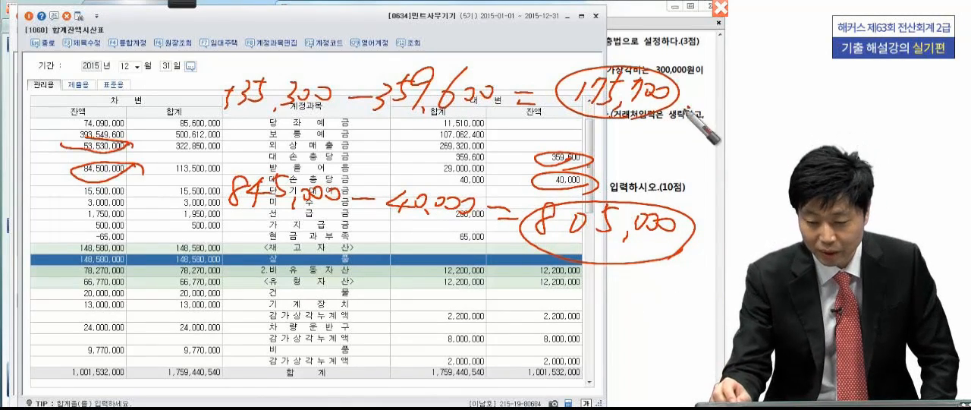
drag(687, 251, 704, 240)
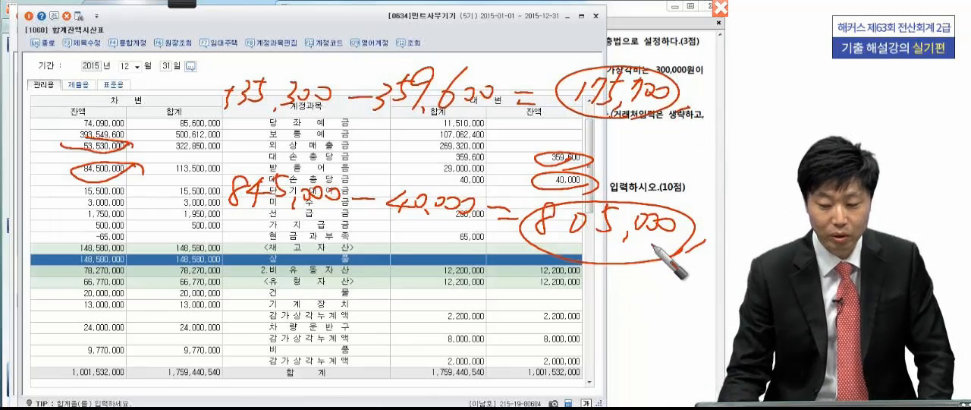
key(Escape)
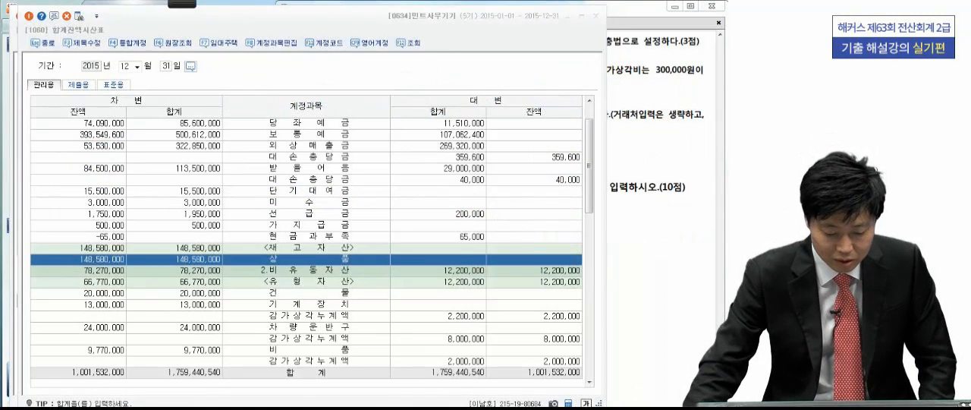
- Return to 일반전표입력 and add a credit line for 0109 대손충당금 (외상매출금) with an amount of 175,700
key(Escape)
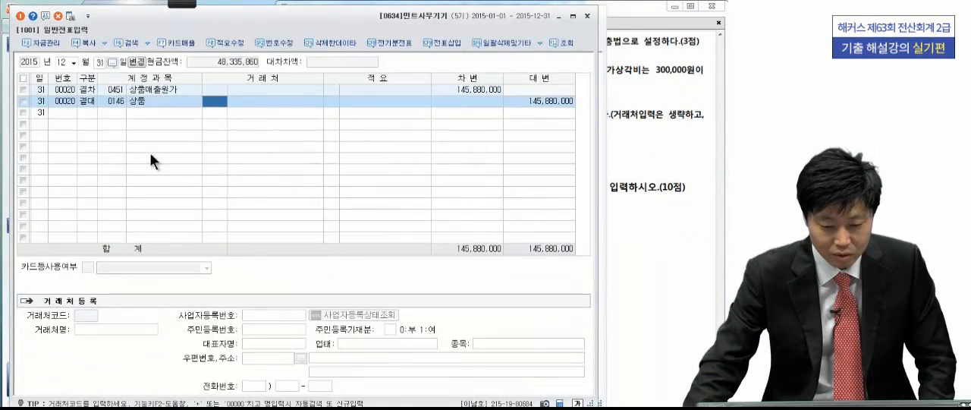
click(88, 112)
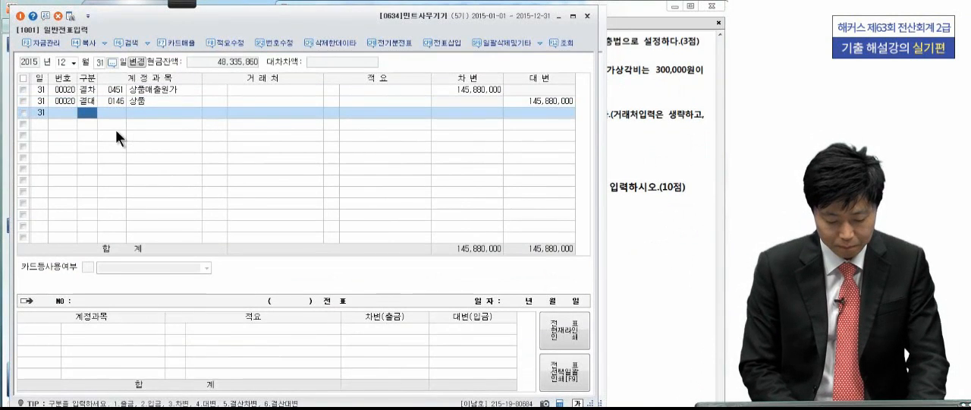
text(4)
key(Return)
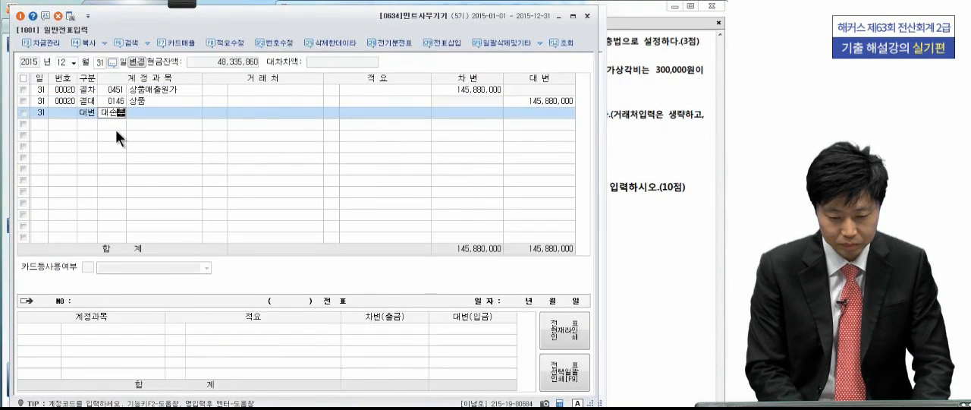
text(대손충)
key(Return)
key(Return)
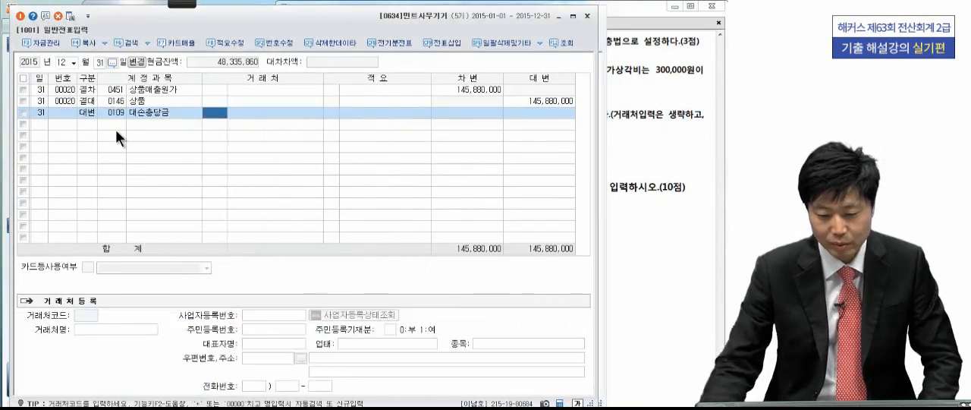
click(553, 113)
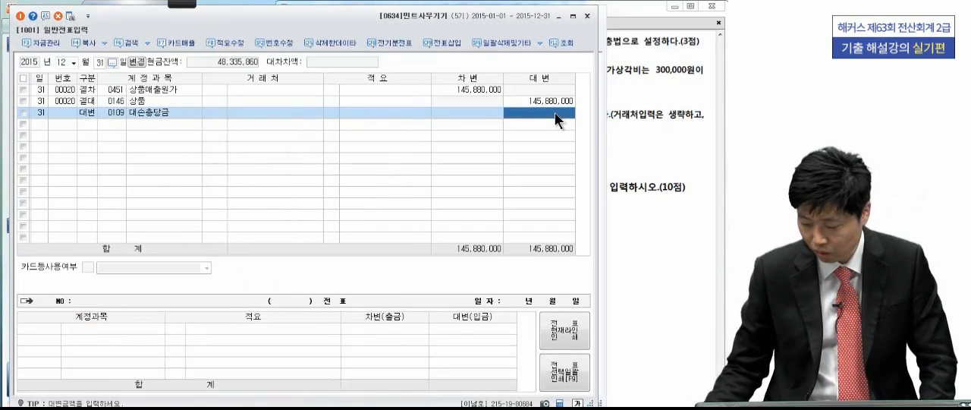
text(175,700)
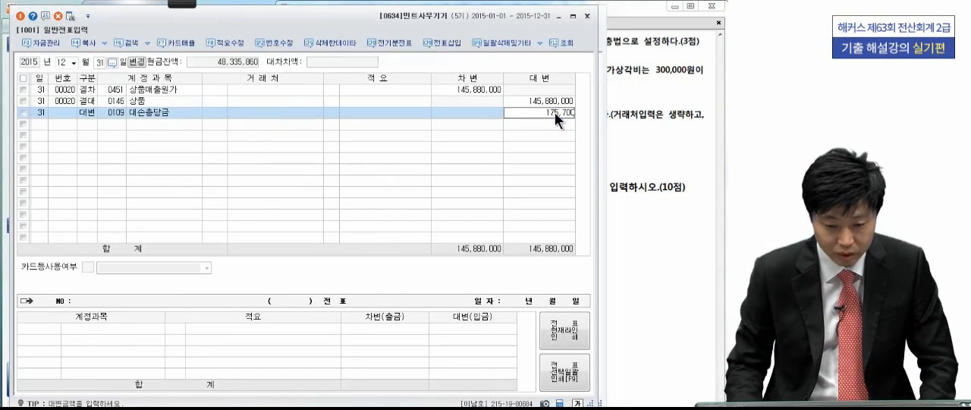
key(Return)
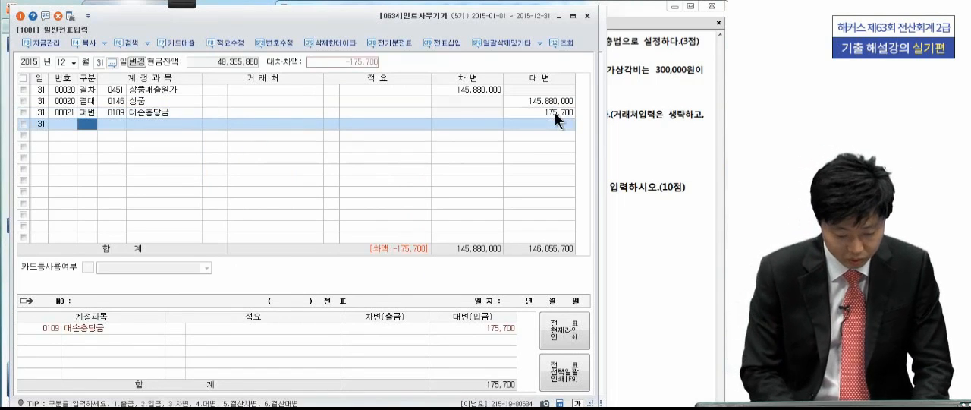
- Add a credit line for 0111 대손충당금 (받을어음) with an amount of 805,000
text(4)
key(Return)
text(대손)
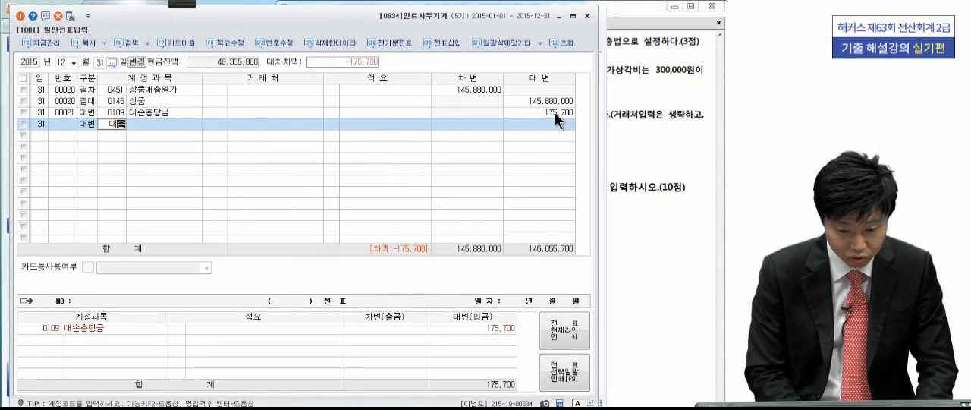
key(Return)
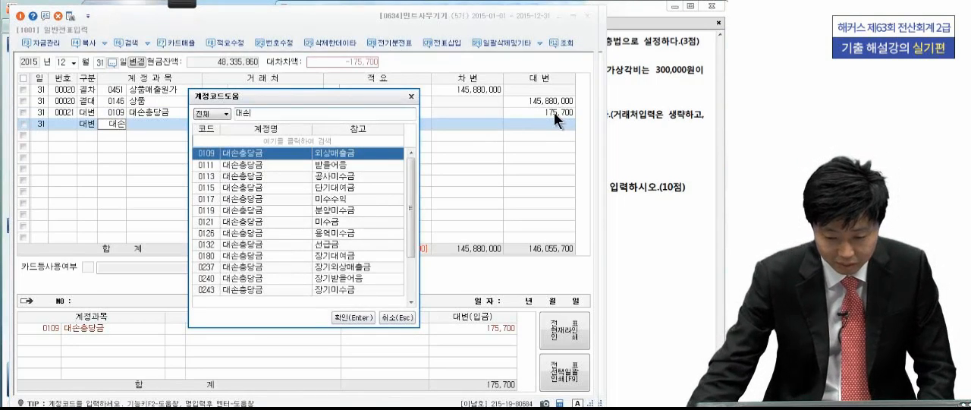
click(383, 164)
key(Return)
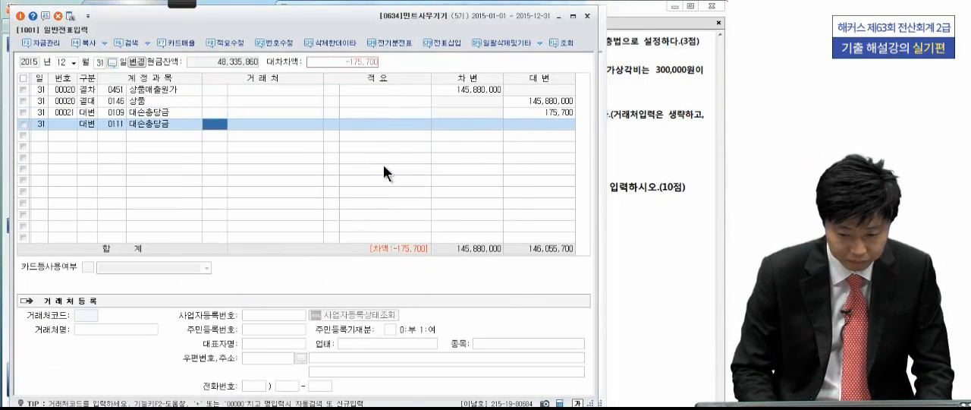
key(Return)
key(Return)
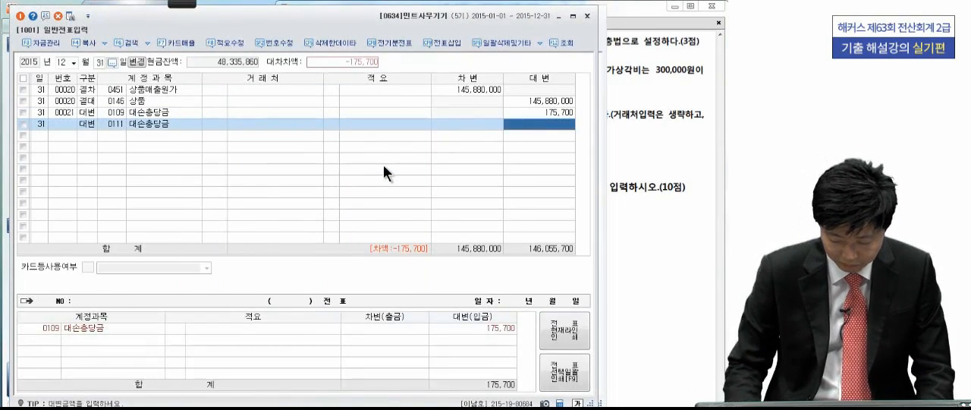
text(80)
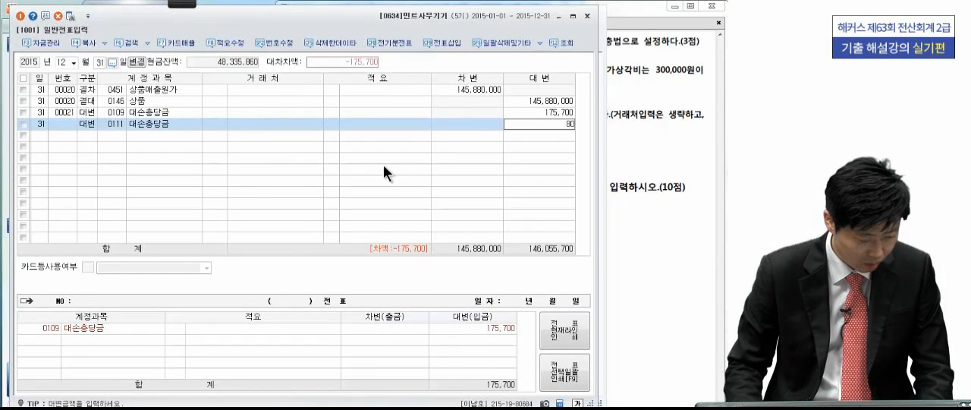
text(,500,000)
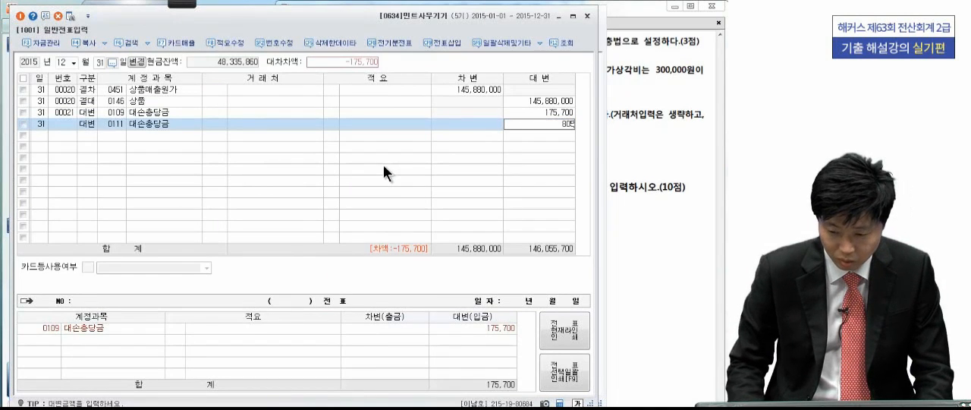
key(BackSpace)
key(BackSpace)
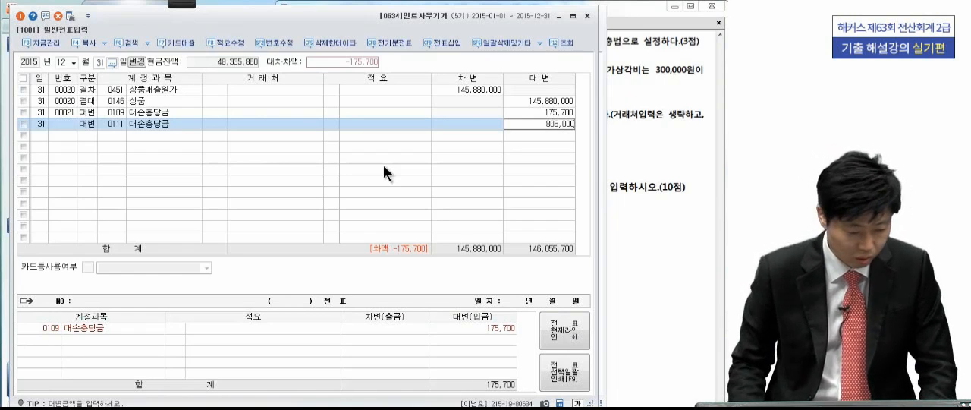
key(Return)
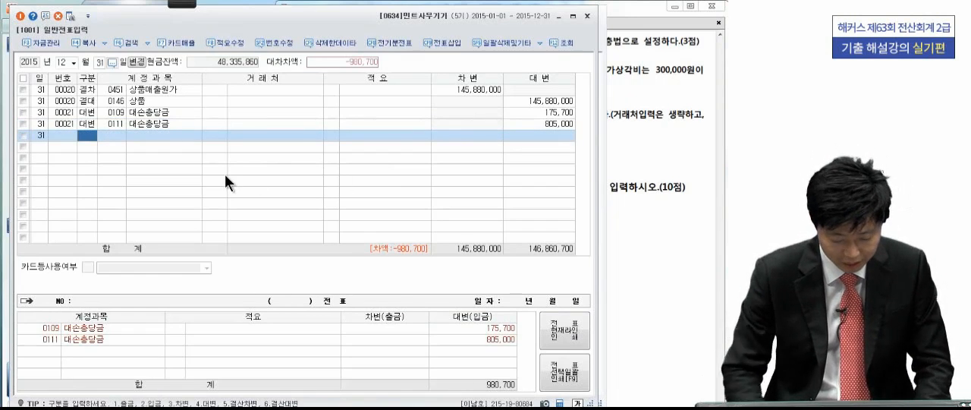
- Add the balancing debit line for 0835 대손상각비 with an amount of 980,700
text(3)
key(Return)
text(대손상)
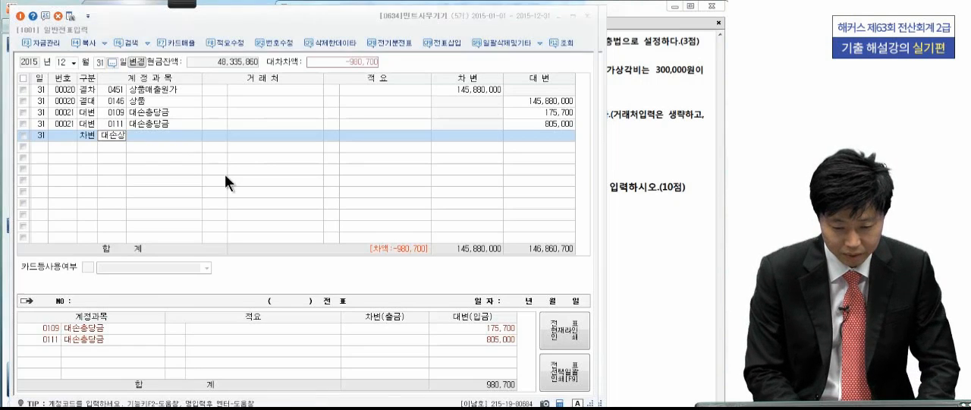
key(Return)
key(Return)
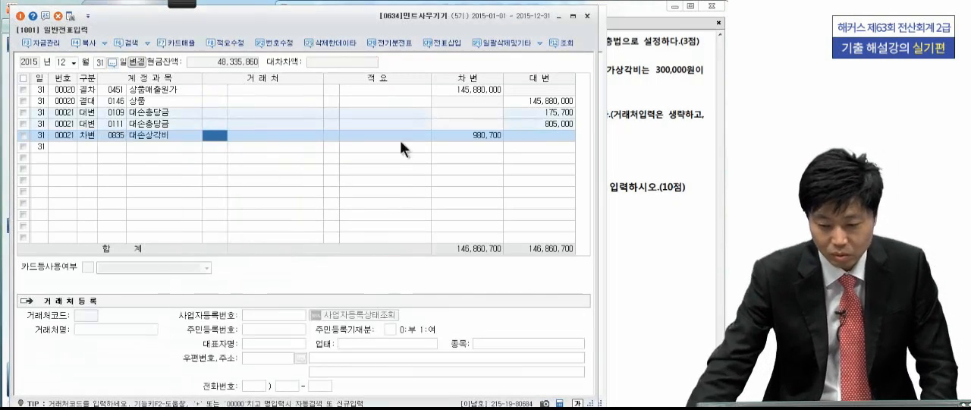
click(480, 139)
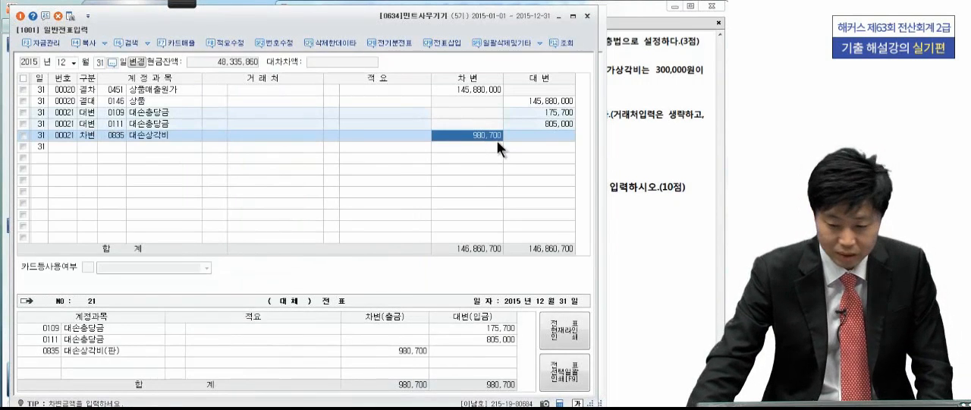
- Return to 합계잔액시산표, re-run the query for 31 December 2015, and select the 대손충당금 row under 받을어음
click(673, 139)
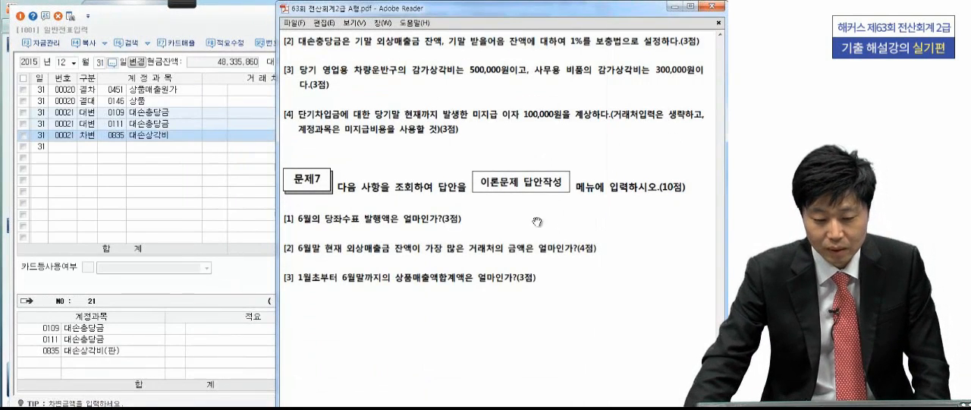
key(alt+Tab)
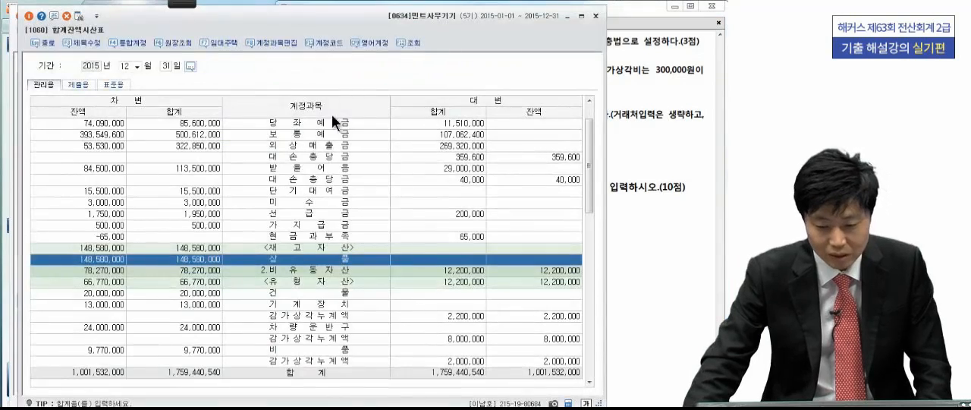
click(407, 42)
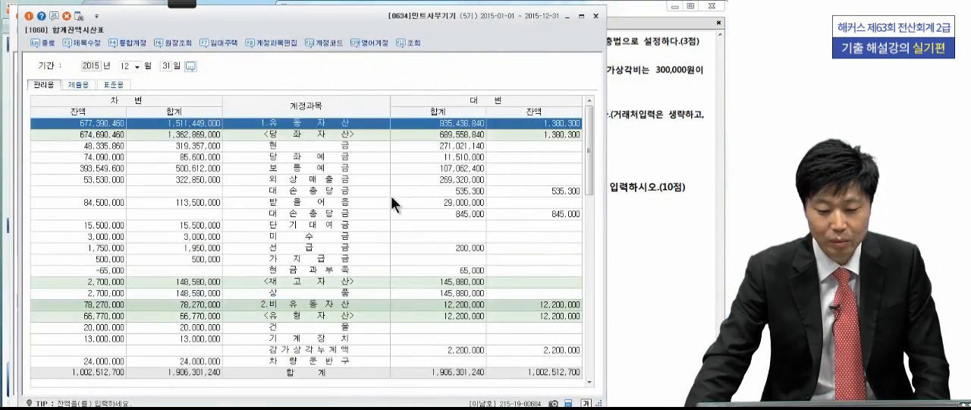
click(373, 214)
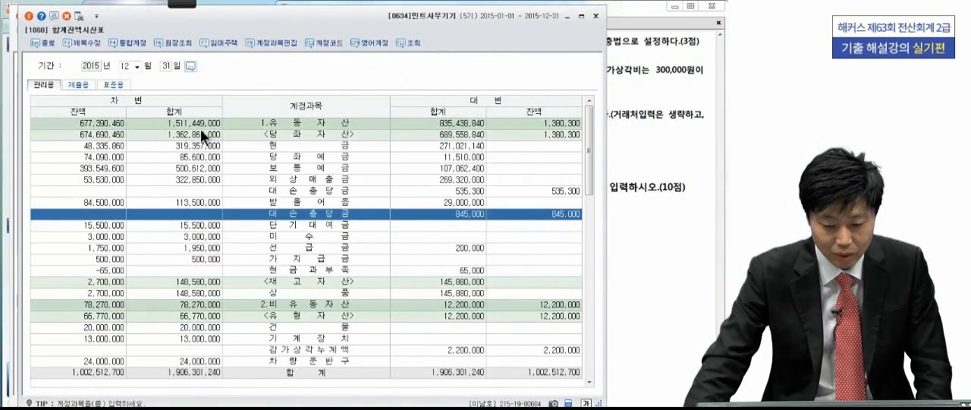
- Circle the 상품, 외상매출금, 받을어음 and both 대손충당금 balances with the pen, then clear the marks and close the trial balance
mouse_move(184, 4)
click(26, 22)
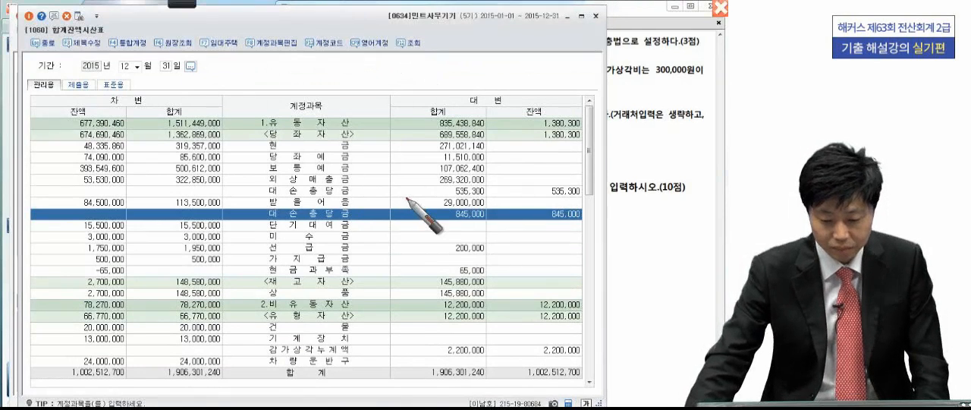
mouse_move(135, 290)
mouse_down()
mouse_move(68, 300)
mouse_move(122, 313)
mouse_up()
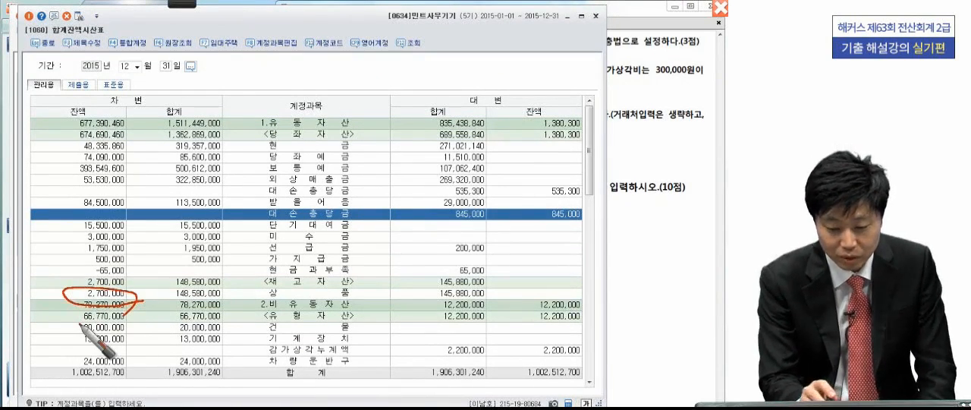
drag(129, 174, 133, 183)
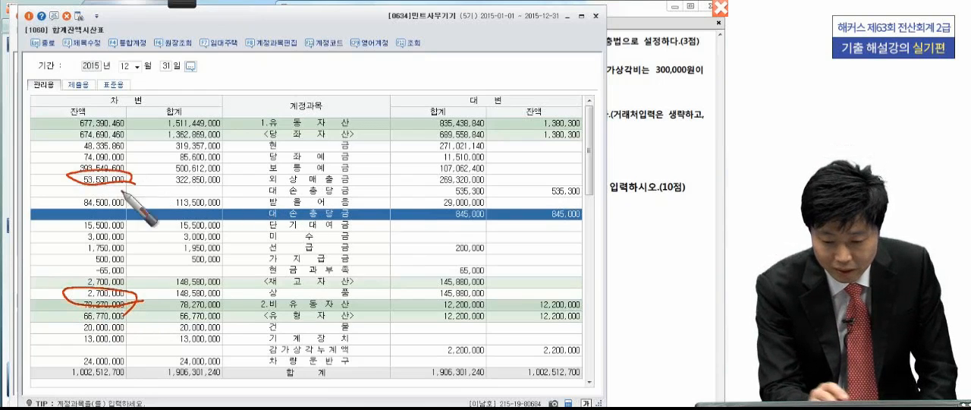
mouse_move(546, 190)
mouse_down()
mouse_move(531, 182)
mouse_move(528, 199)
mouse_up()
mouse_move(126, 198)
mouse_down()
mouse_move(63, 205)
mouse_move(121, 210)
mouse_up()
mouse_move(584, 220)
mouse_down()
mouse_move(531, 217)
mouse_move(587, 234)
mouse_up()
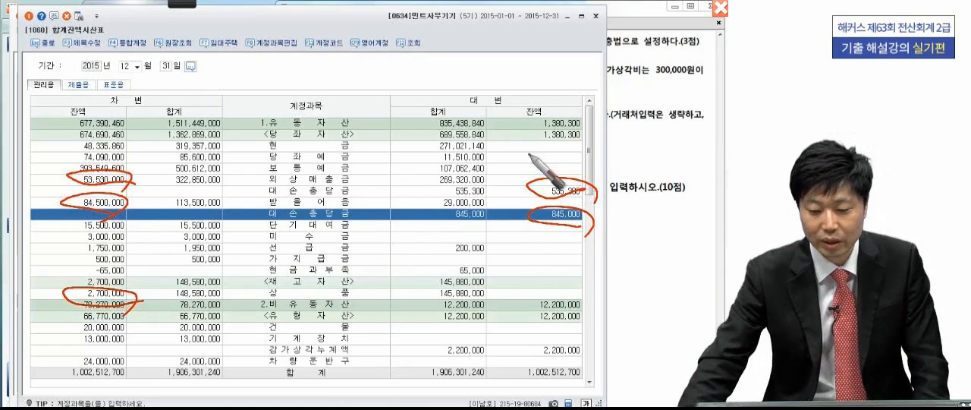
key(Escape)
click(596, 16)
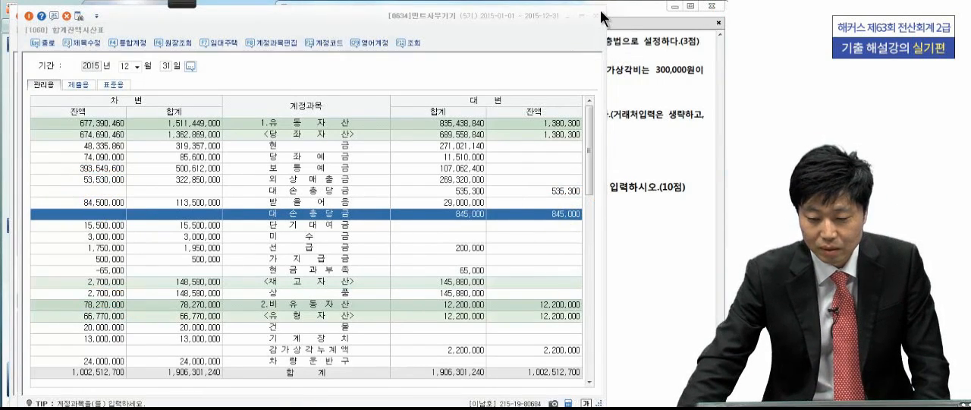
- Read adjustment [3] in the exam PDF and add a credit line for 0209 감가상각누계액 (차량운반구) with an amount of 500,000
scroll(598, 147, down, 1)
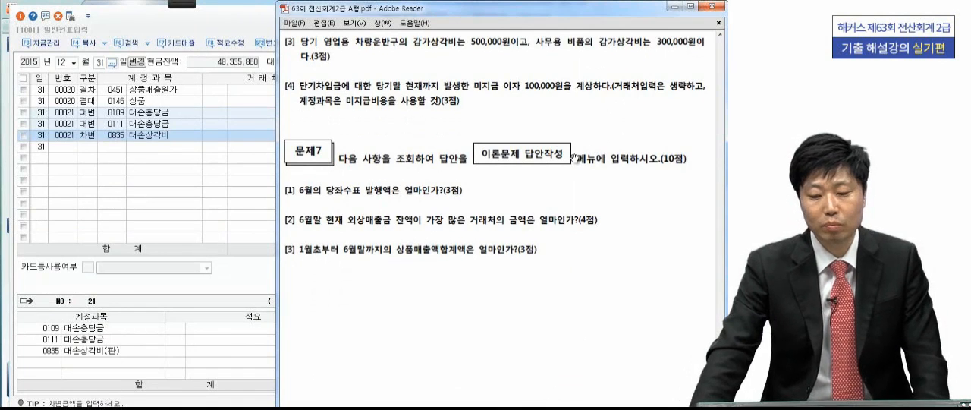
click(86, 145)
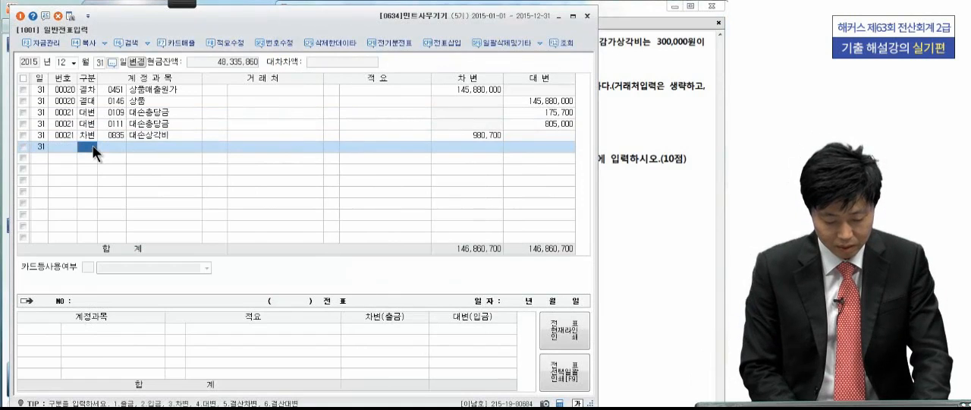
text(4)
key(Return)
text(감가)
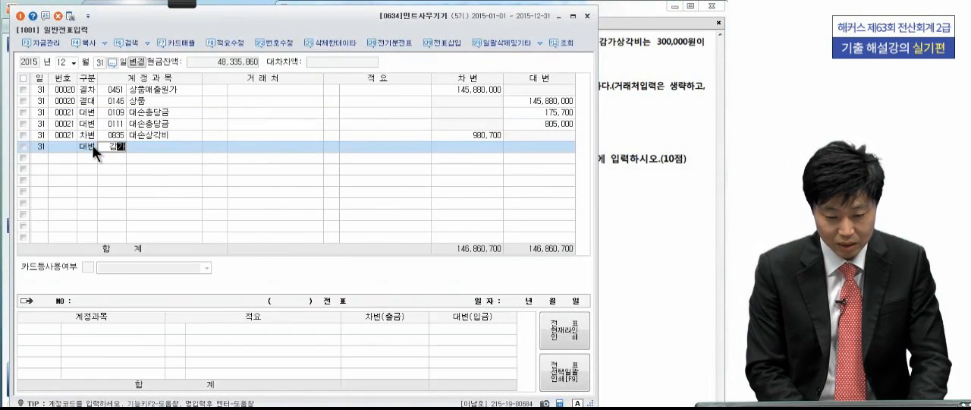
text(상)
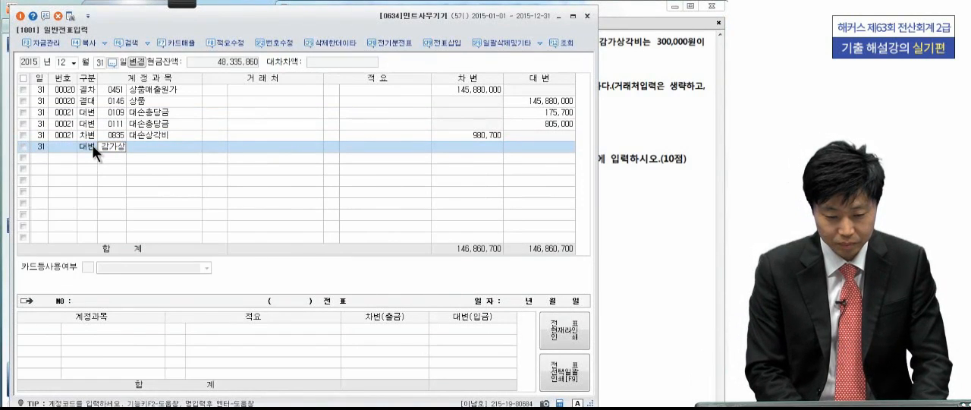
key(Return)
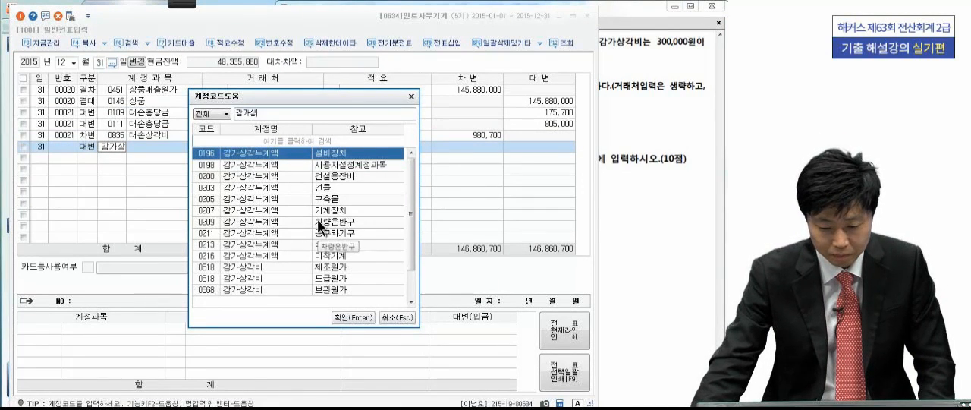
click(317, 219)
key(Return)
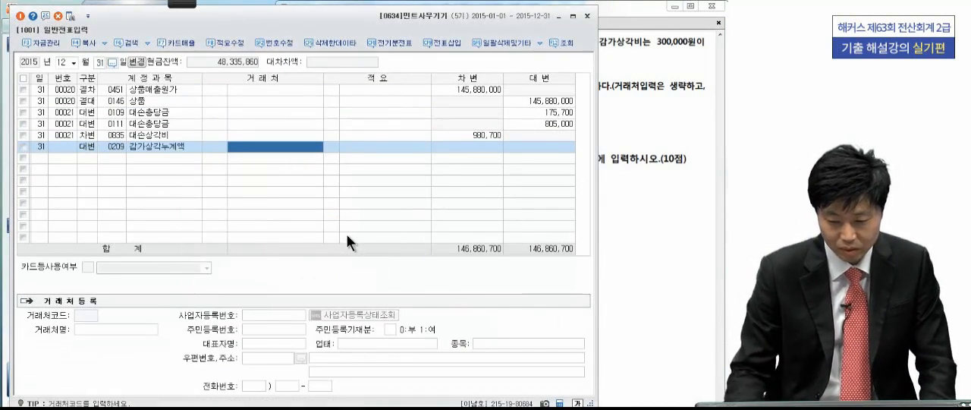
click(530, 149)
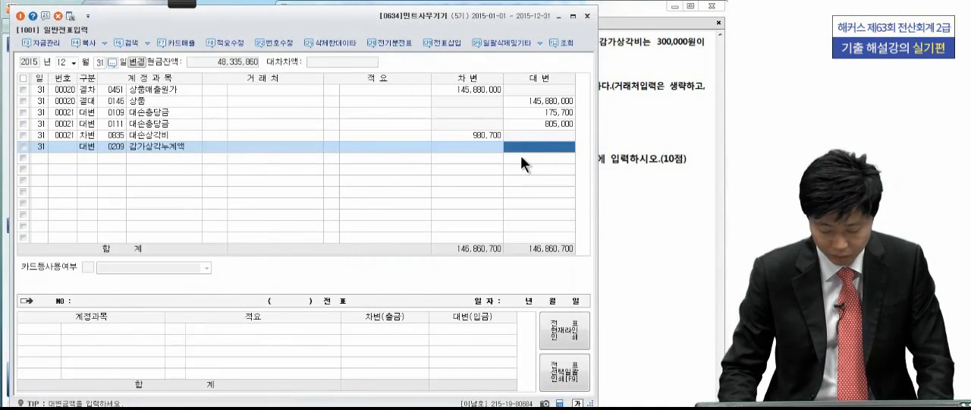
text(500,000)
key(Return)
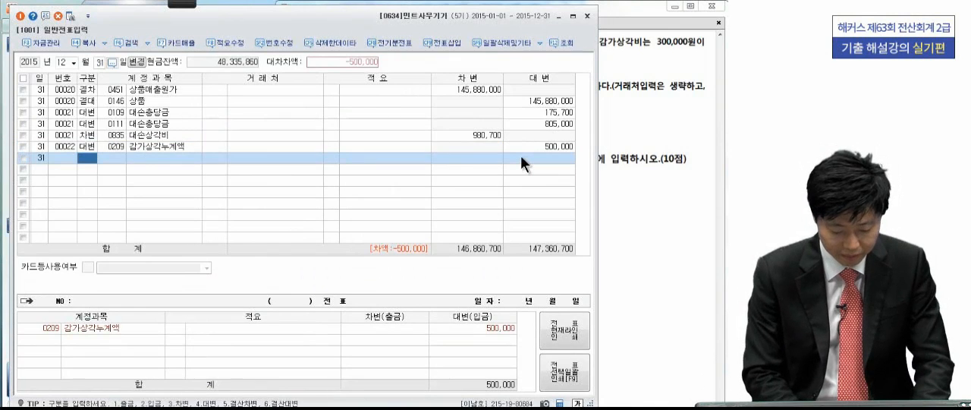
- Add a credit line for 0213 감가상각누계액 (비품) with an amount of 300,000
text(4)
key(Return)
text(감가상)
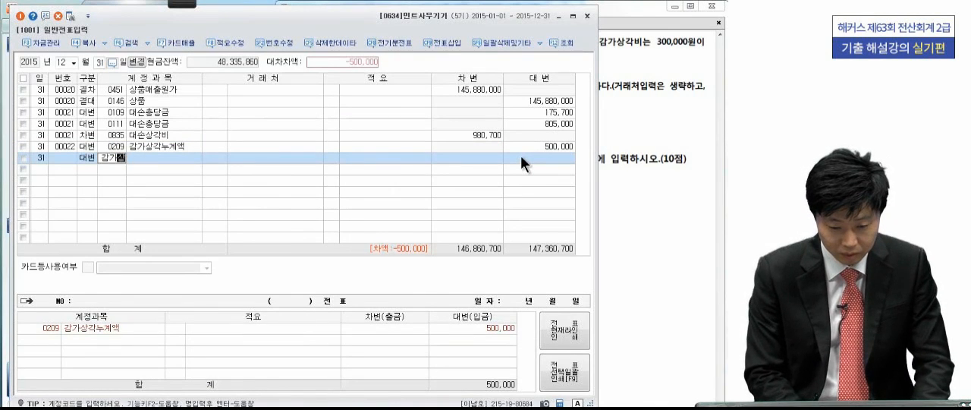
key(Return)
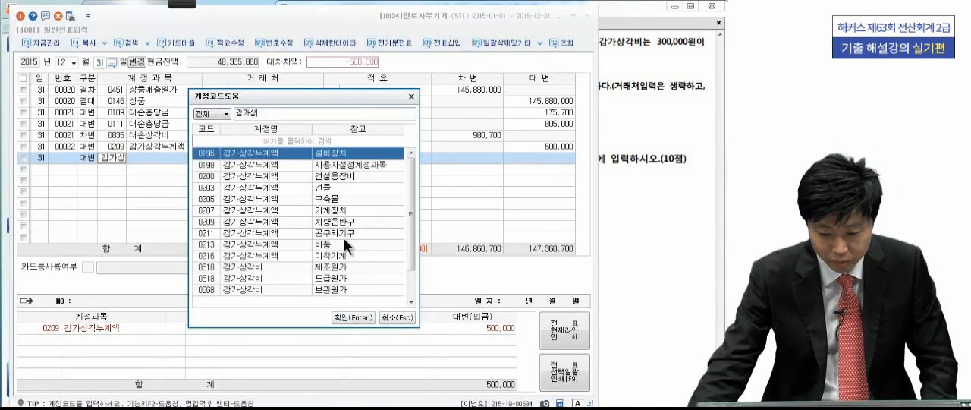
click(342, 244)
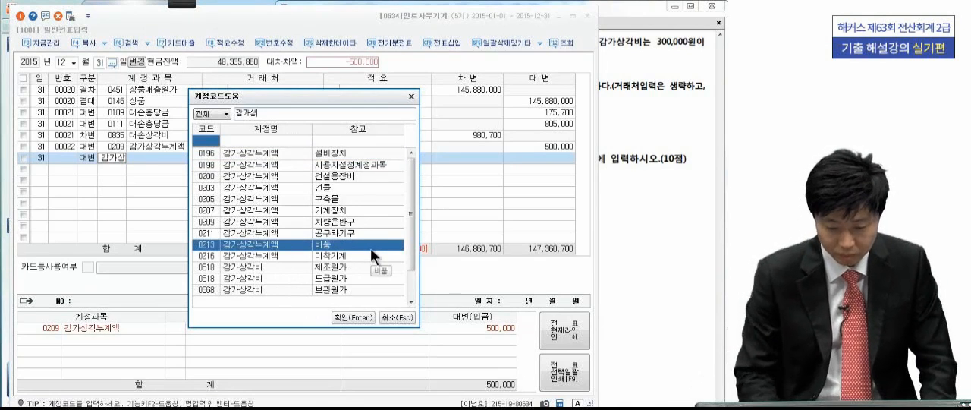
key(Return)
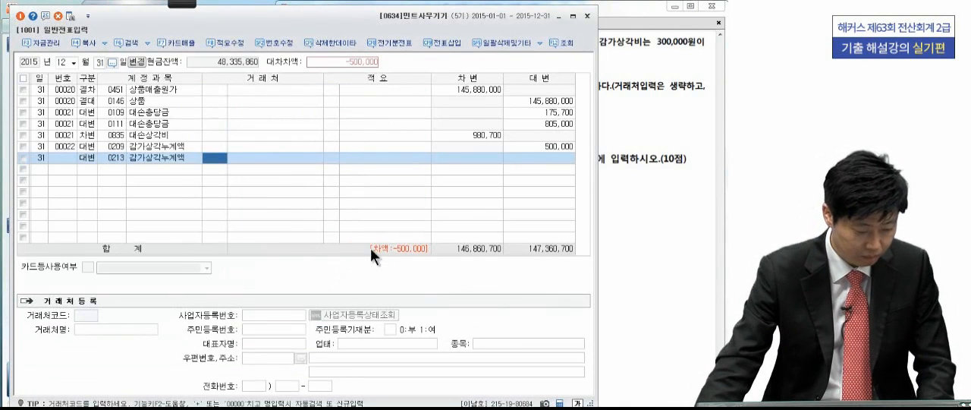
click(519, 157)
text(300,000)
key(Return)
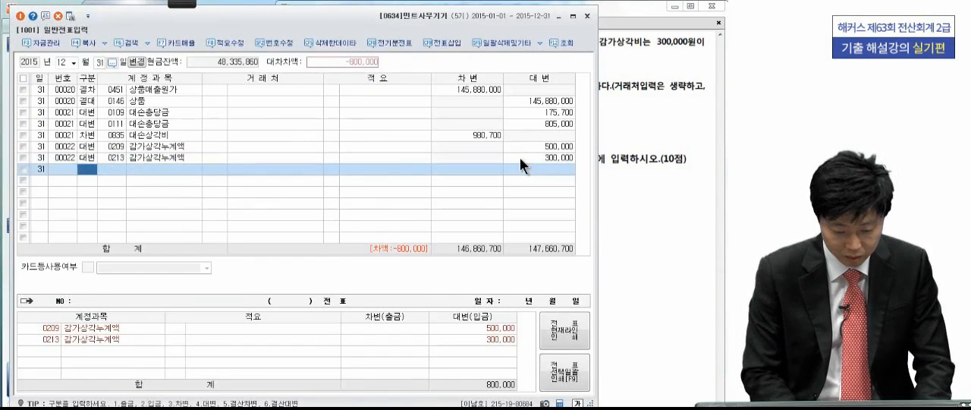
- Add a debit line for 0818 감가상각비 (판매관리비) with an amount of 800,000 to balance the depreciation entry
text(3)
key(Return)
text(감가상)
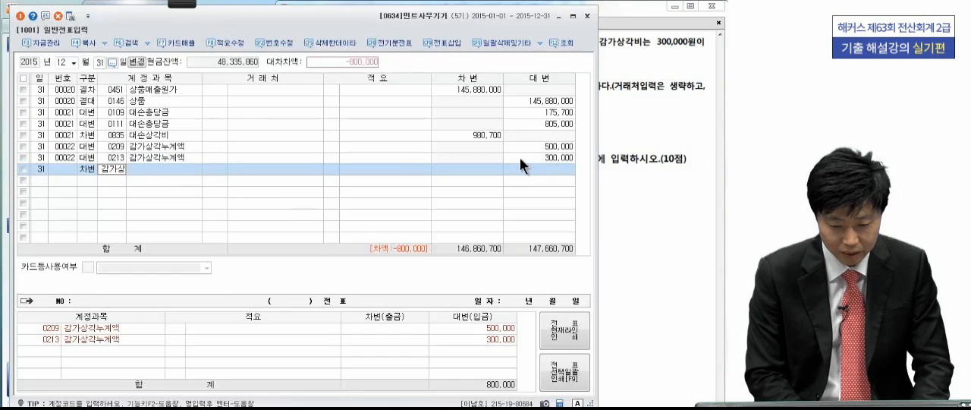
key(Return)
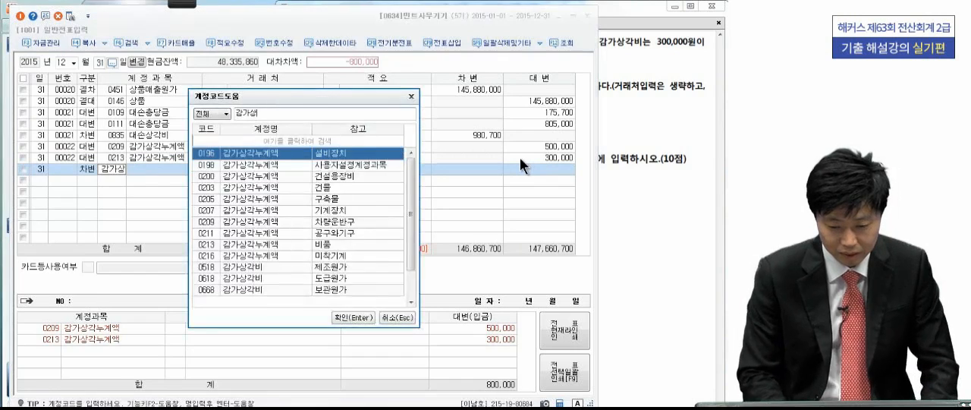
drag(412, 207, 415, 261)
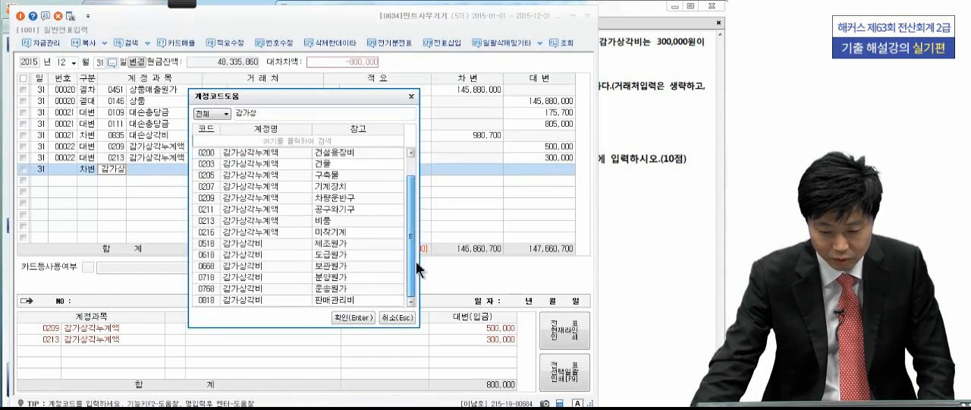
click(286, 300)
key(Return)
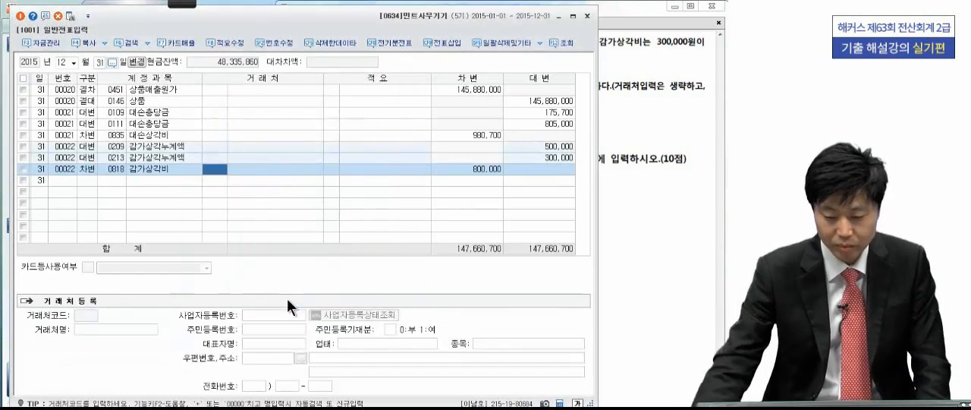
- Read adjustment [4] in the exam PDF and add a debit line for 0951 이자비용 with an amount of 100,000
click(600, 199)
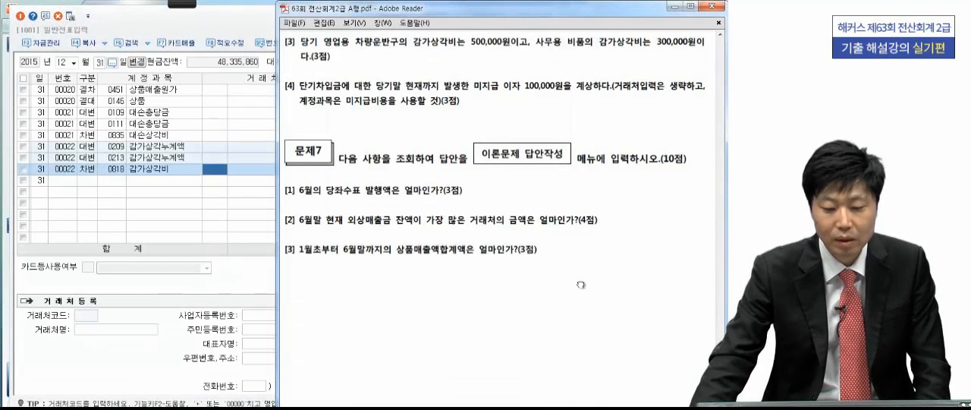
scroll(588, 247, down, 2)
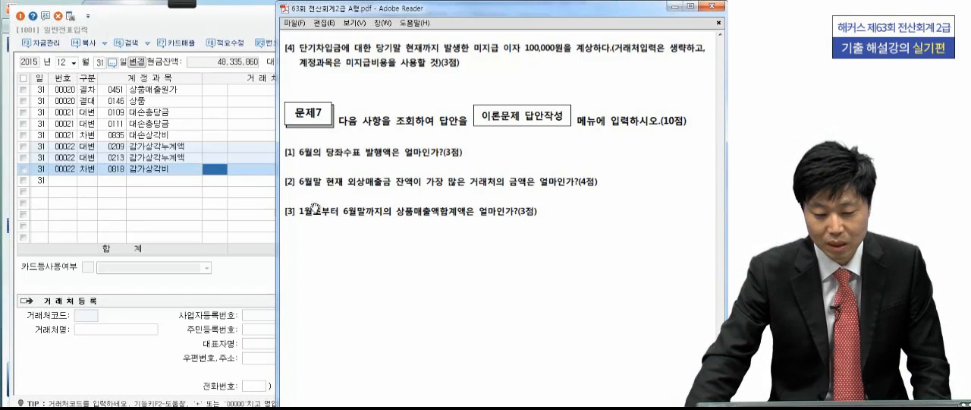
click(221, 184)
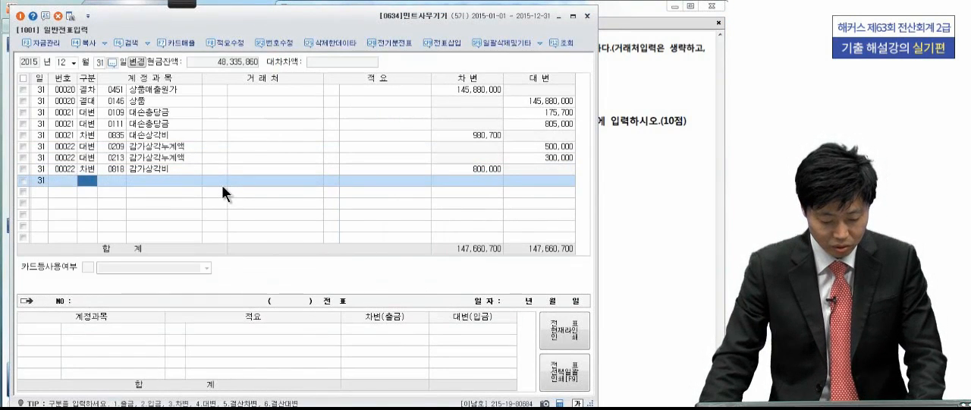
text(3)
key(Return)
text(이자비)
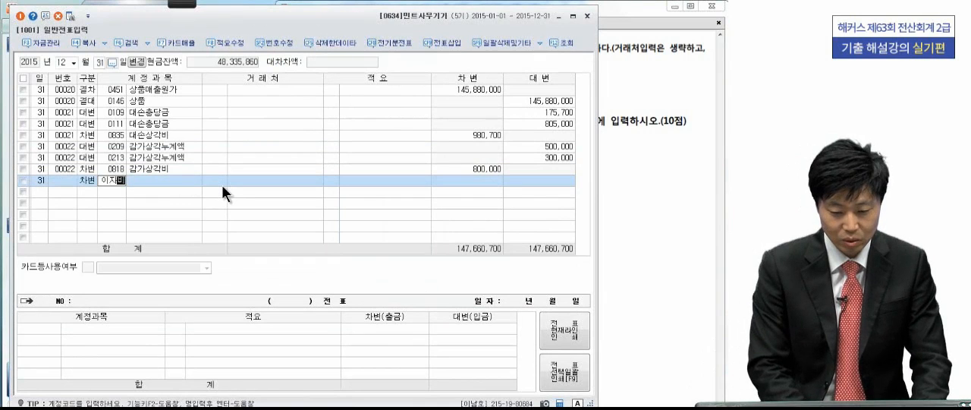
key(Return)
key(Return)
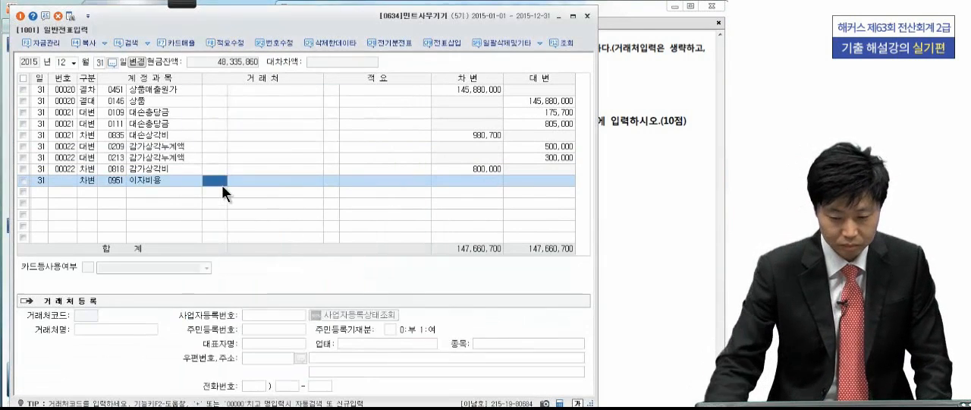
click(477, 181)
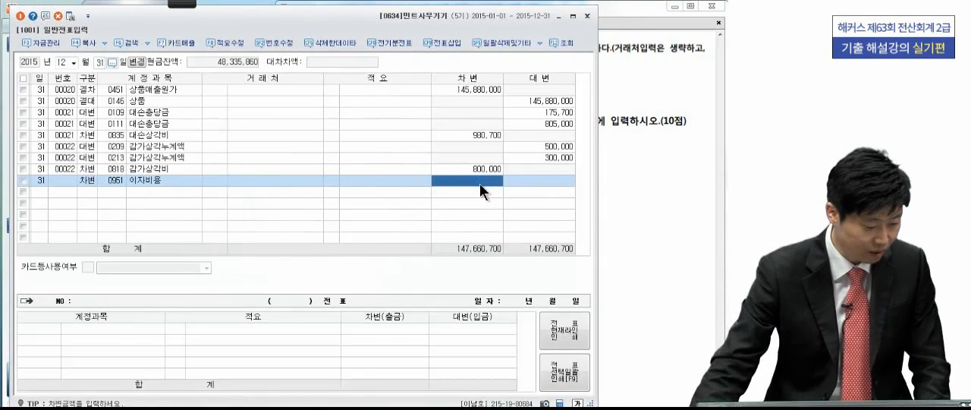
text(1000000)
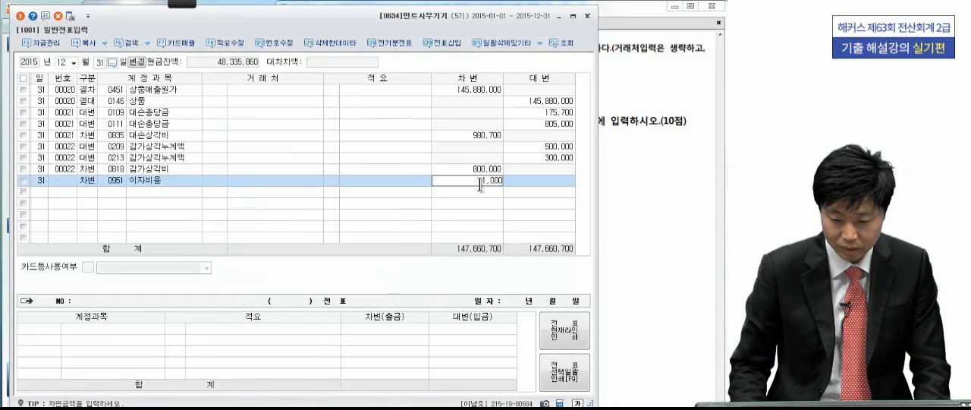
key(Return)
- Add a credit line for 0262 미지급비용 with an amount of 100,000 to complete the accrued interest entry
text(4ㅂㅁ)
key(BackSpace)
key(BackSpace)
text(미지급)
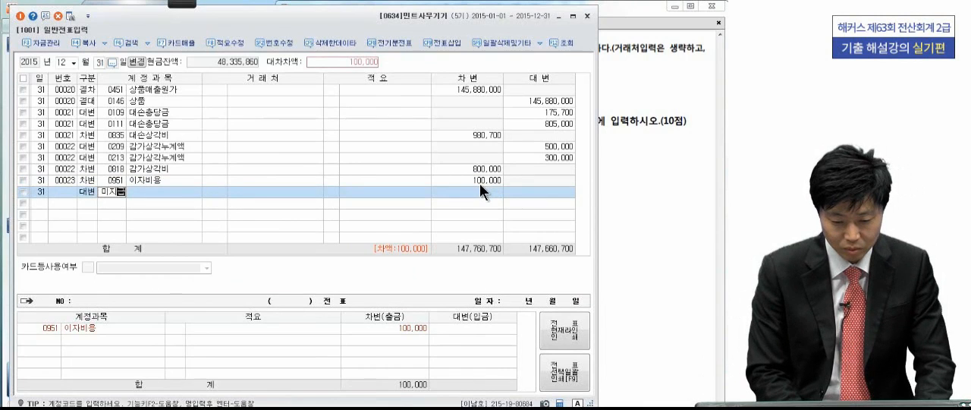
key(Return)
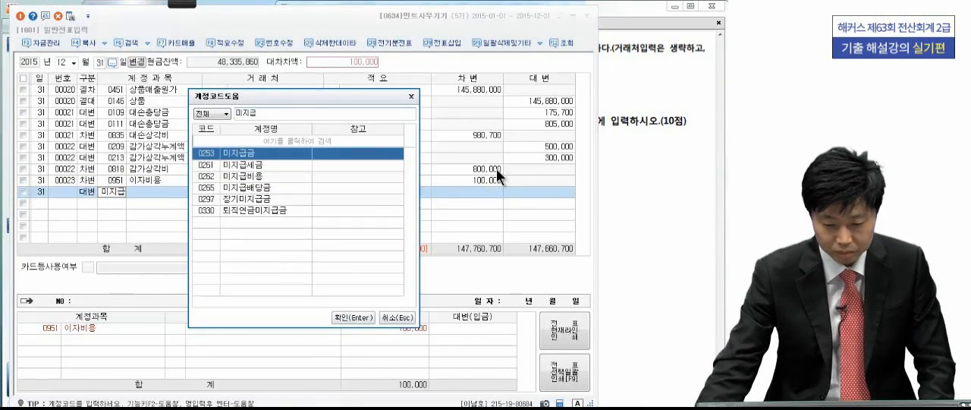
click(239, 176)
key(Return)
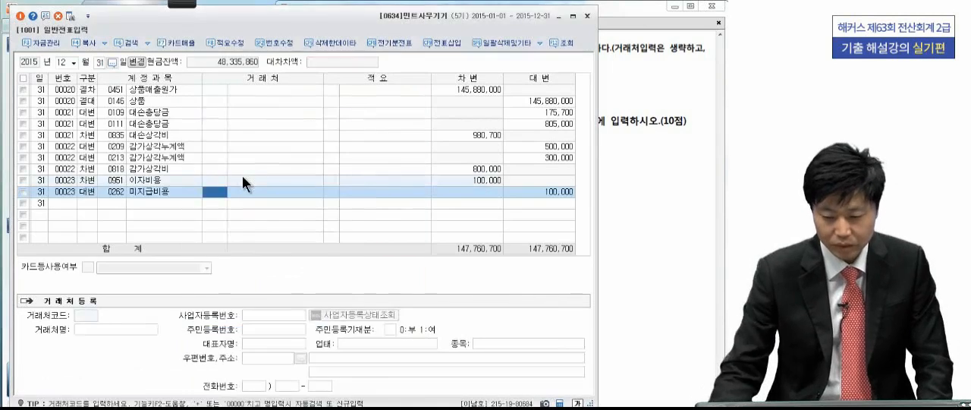
key(Return)
key(Return)
key(Return)
key(Return)
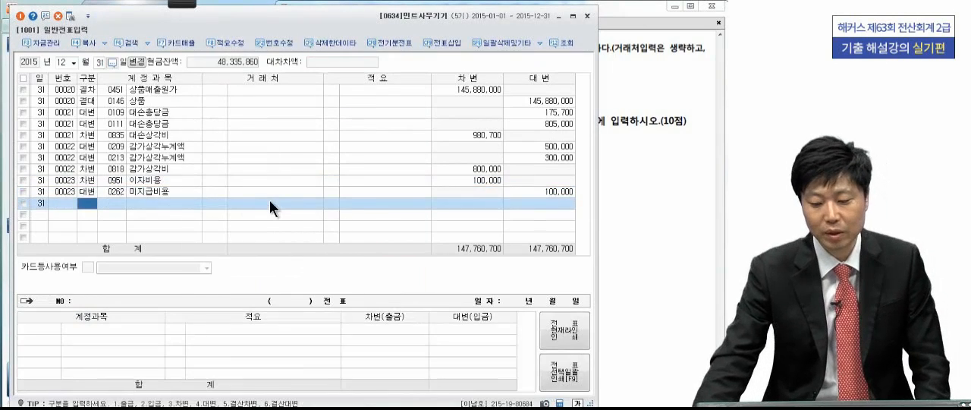
- Read 문제7 in the exam PDF, mark 당좌수표 발행액 in question [1] with the pen, and clear the marks
click(622, 194)
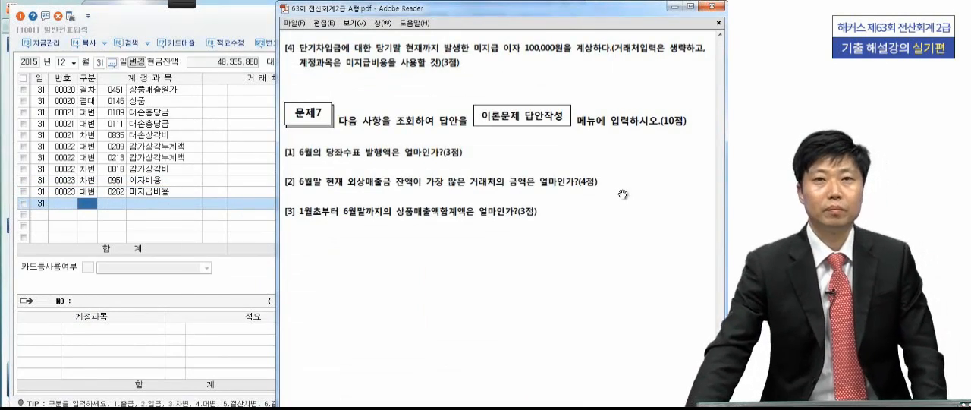
scroll(574, 182, down, 1)
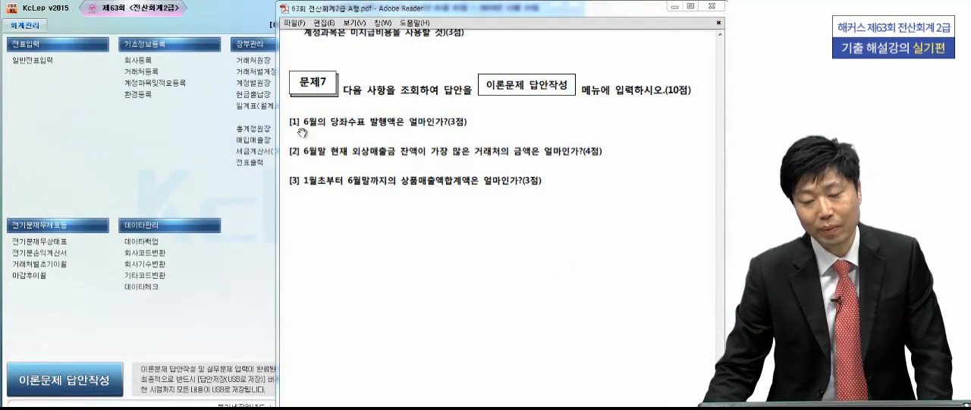
key(F2)
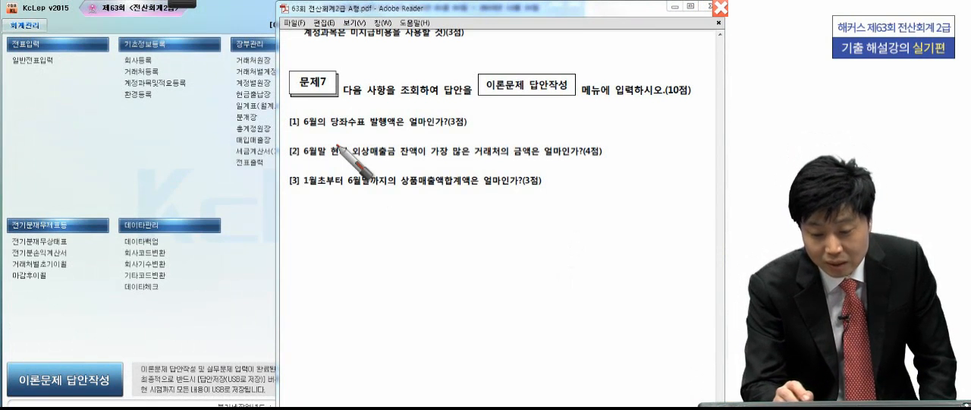
mouse_move(333, 132)
mouse_down()
mouse_move(364, 106)
mouse_move(340, 138)
mouse_move(416, 131)
mouse_up()
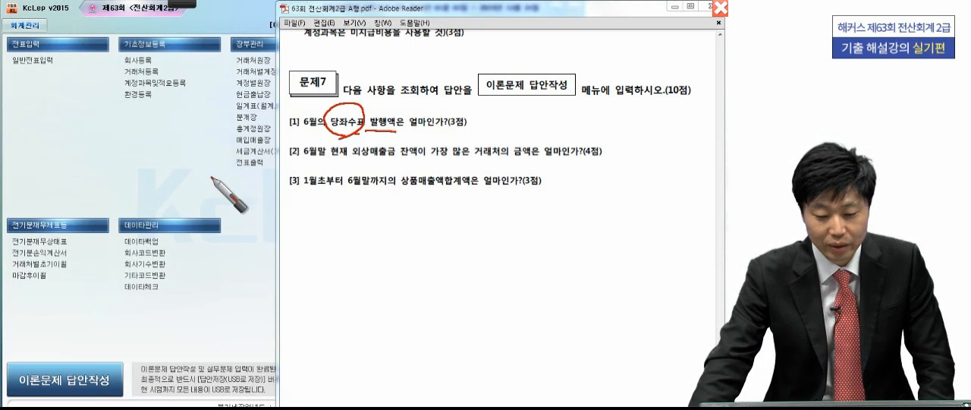
key(Escape)
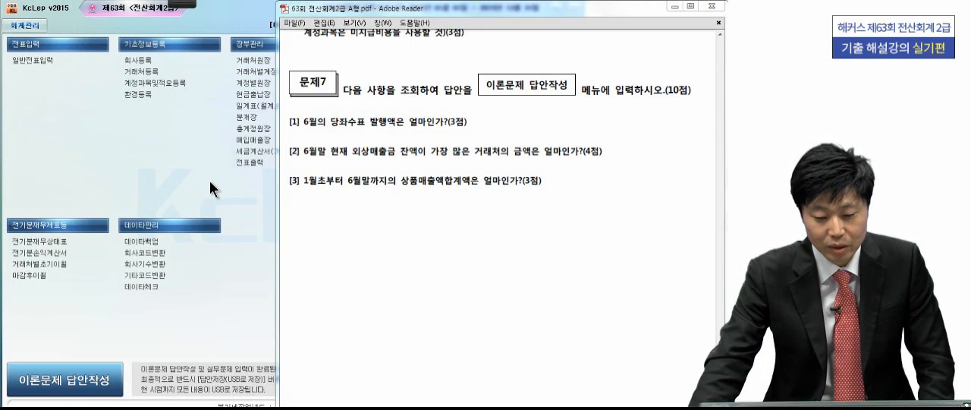
- Open 총계정원장 and query the 0102 당좌예금 account monthly for 1 to 30 June 2015
click(244, 129)
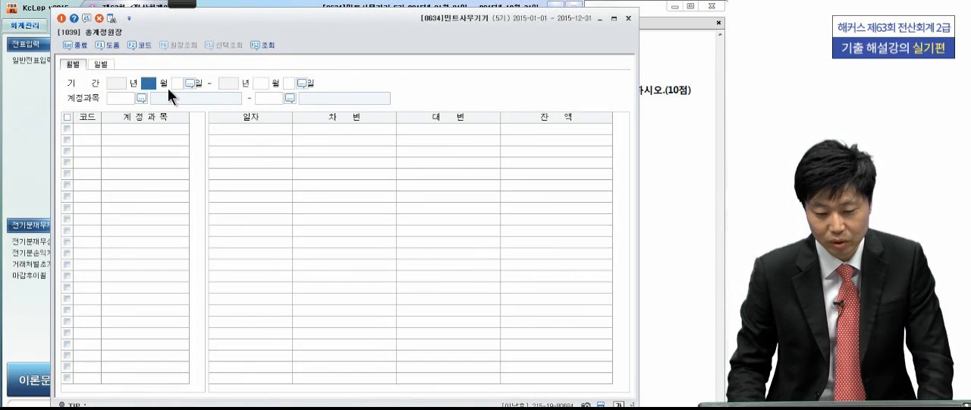
text(6)
key(Return)
key(Return)
text(6)
key(Return)
key(Return)
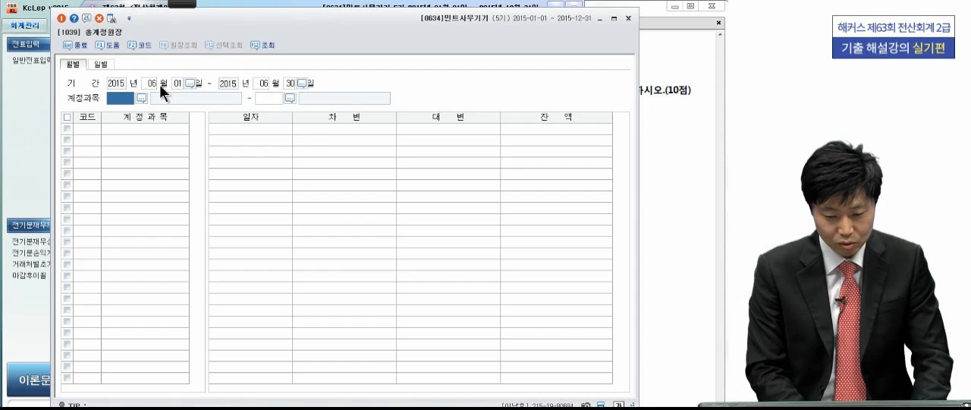
text(당)
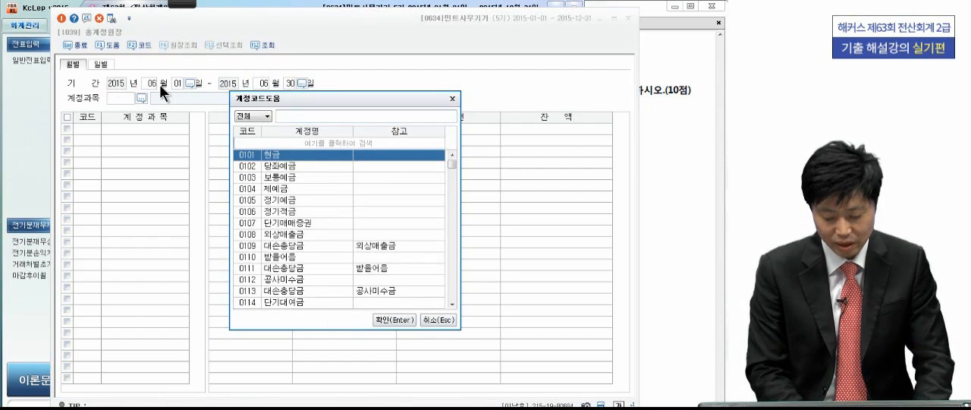
text(좌)
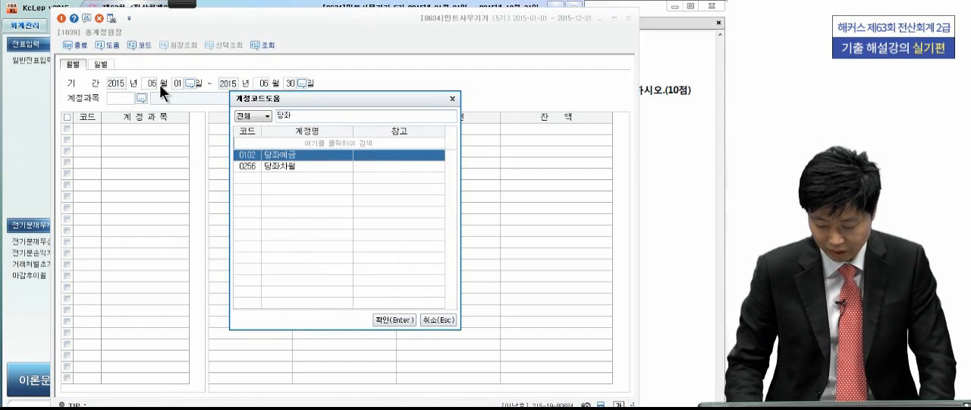
key(Return)
key(Return)
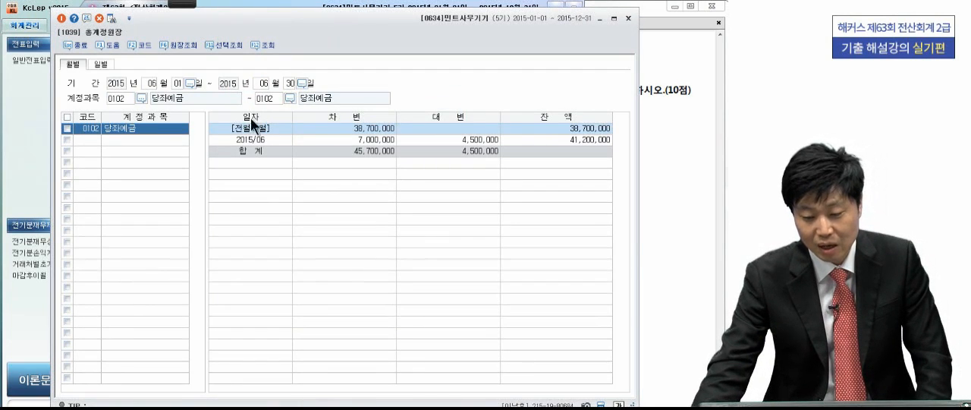
- Open the ledger detail for the June 당좌예금 row, examine the credit entries for 당좌수표 발행지급, and close the detail
click(341, 137)
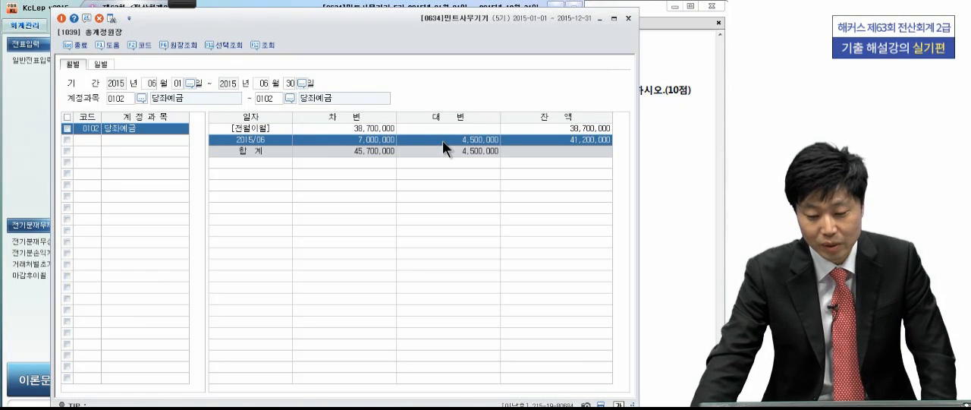
double_click(484, 141)
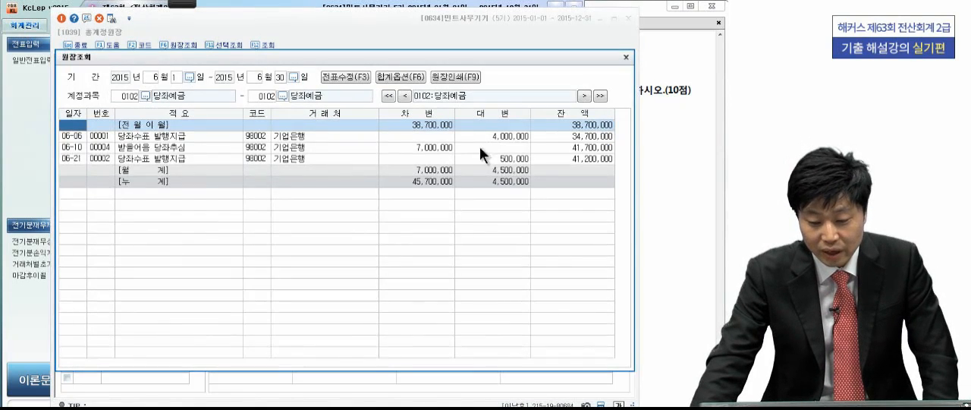
click(473, 135)
click(473, 160)
click(473, 136)
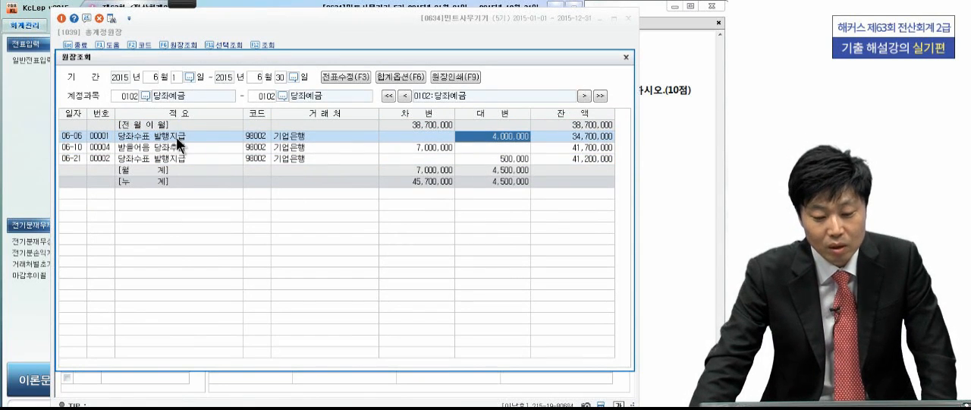
click(470, 157)
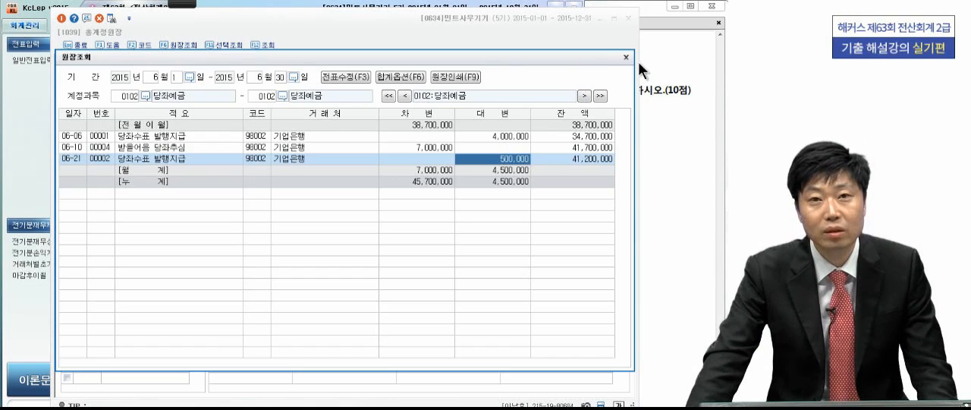
key(Escape)
- Check 문제7 in the exam PDF and close 총계정원장
click(675, 115)
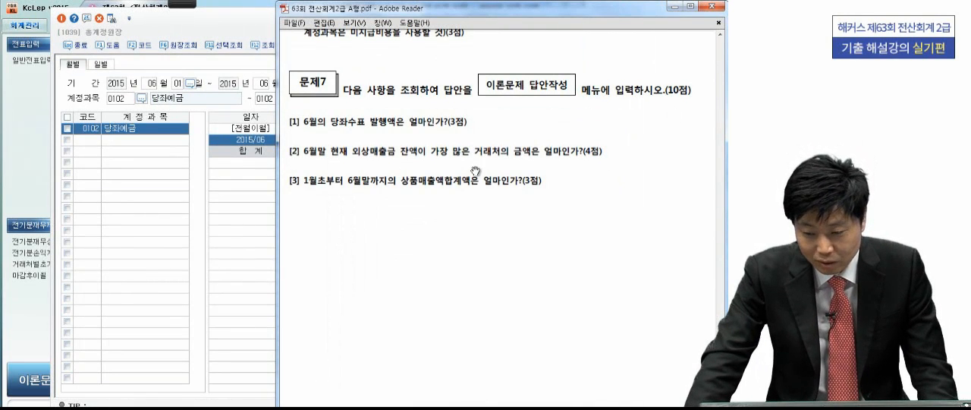
click(229, 22)
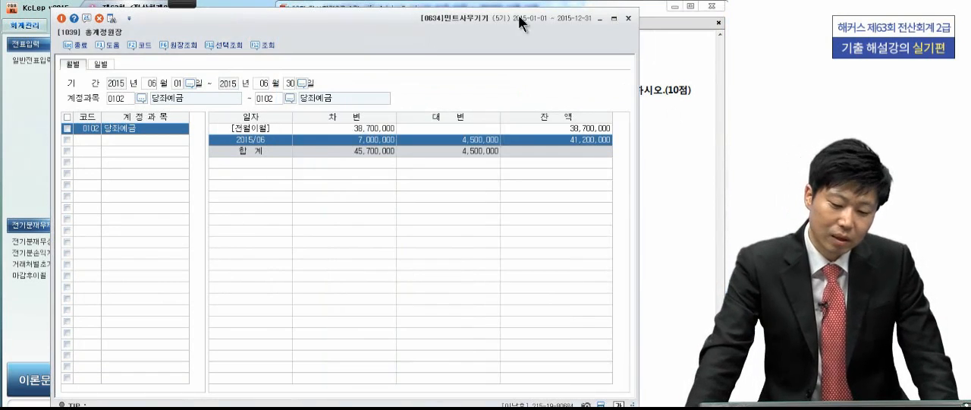
click(626, 15)
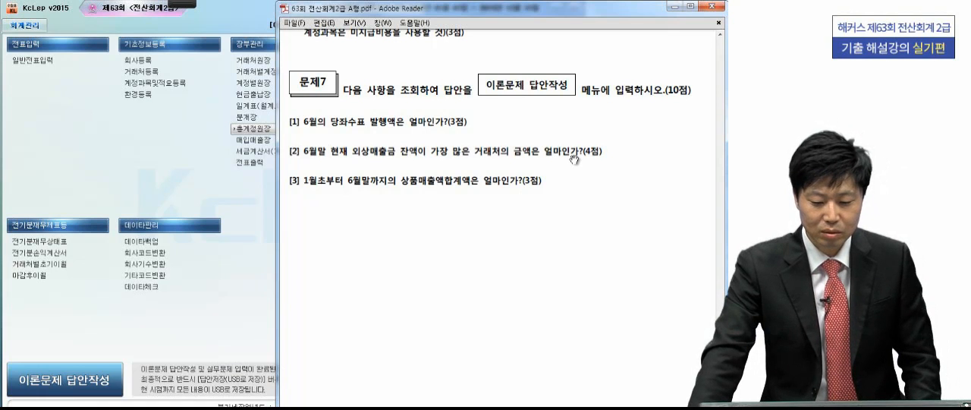
- Circle 거래처 and 외상매출금 in question [2] of the exam PDF with the pen
mouse_move(182, 8)
click(27, 15)
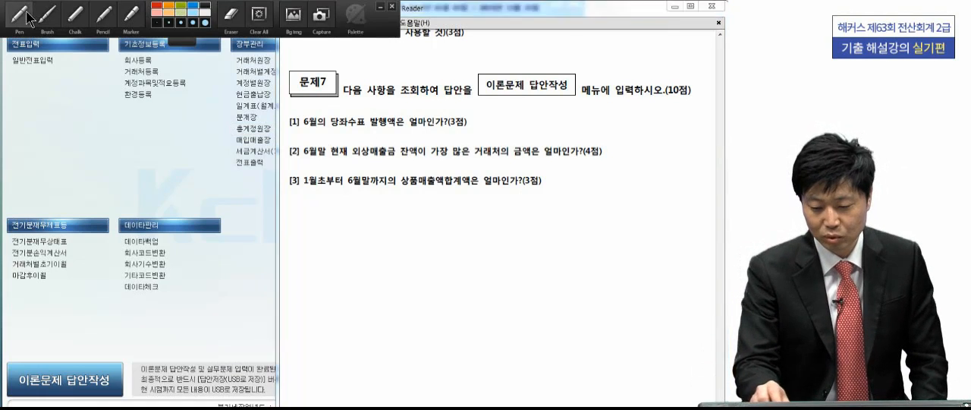
drag(478, 159, 507, 144)
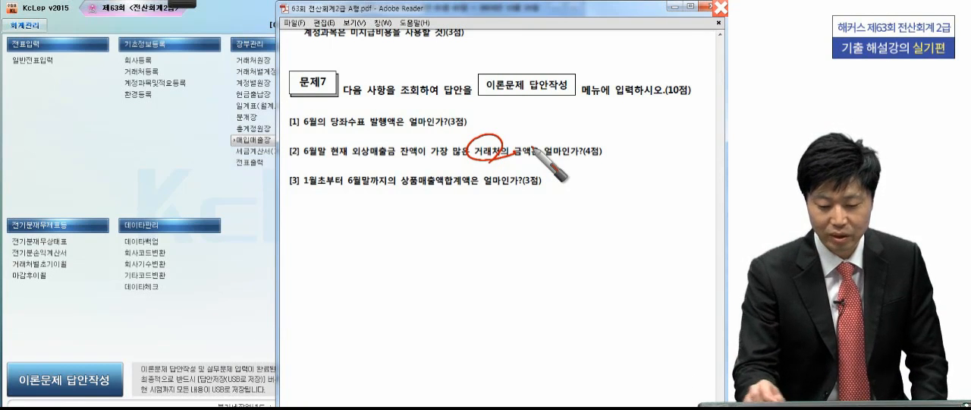
drag(400, 160, 398, 157)
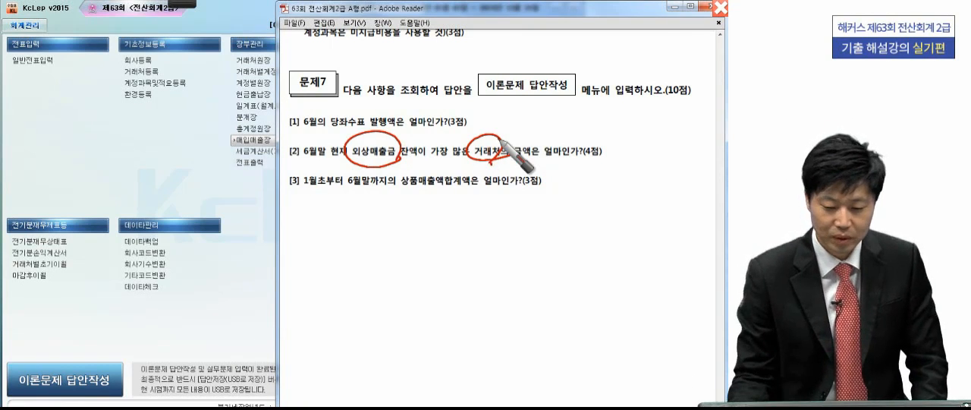
- Underline 6월말 in question [2] and open 거래처원장 with the period from 1 January to 30 June 2015
drag(302, 168, 350, 159)
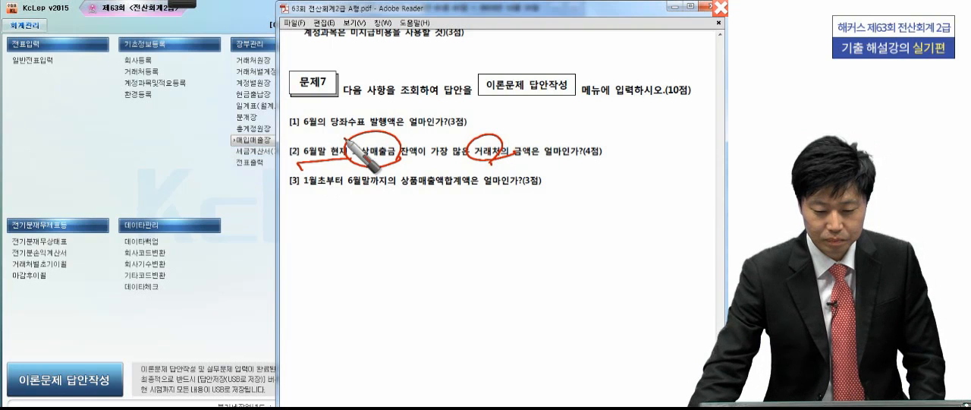
click(165, 136)
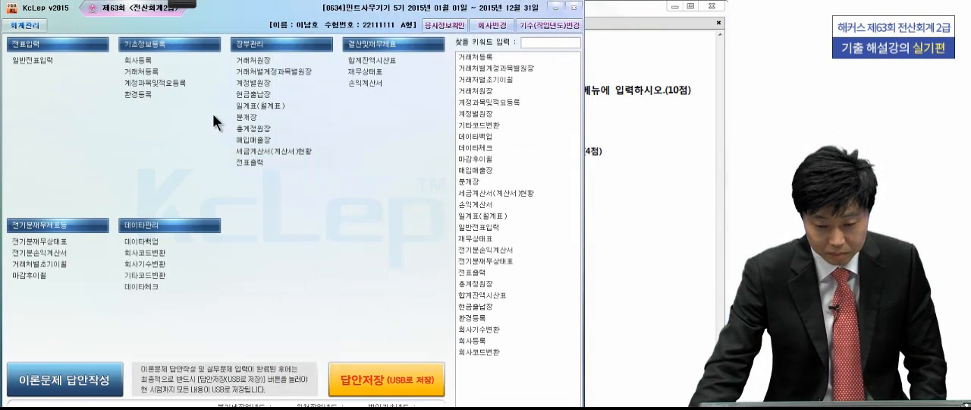
click(256, 61)
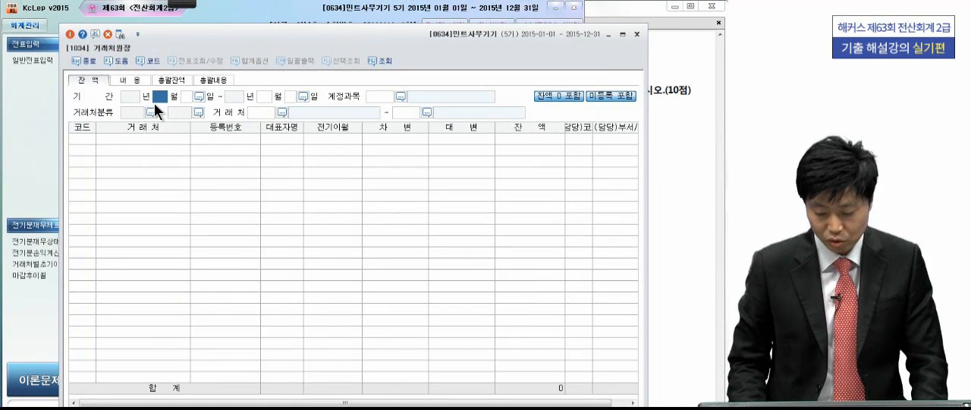
text(1)
key(Return)
text(1)
key(Return)
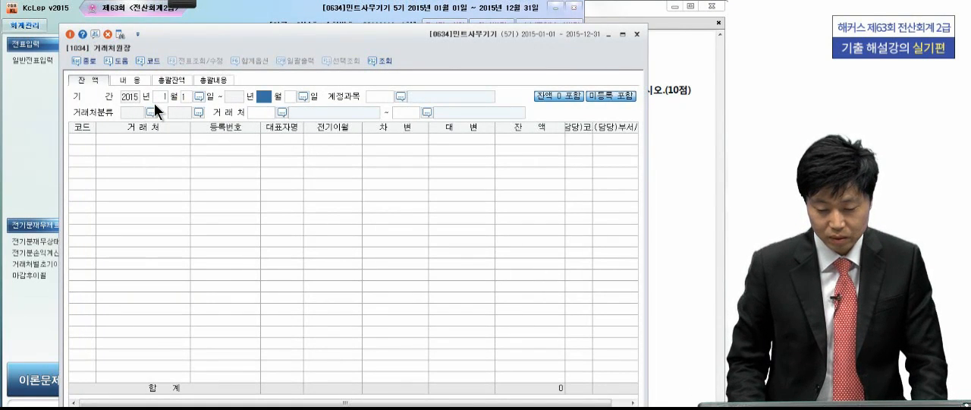
text(6)
key(Return)
text(30)
key(Return)
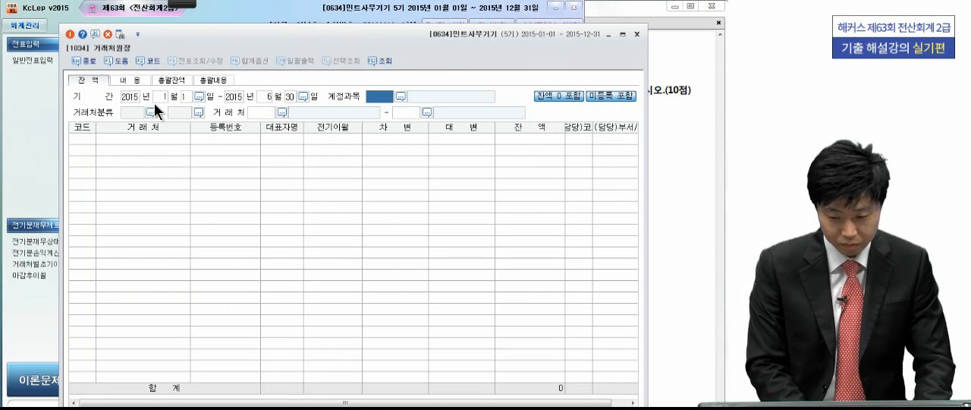
- Query account 0108 외상매출금 for the 거래처 range 01000 사랑상사 to 99602 국민카드
key(F2)
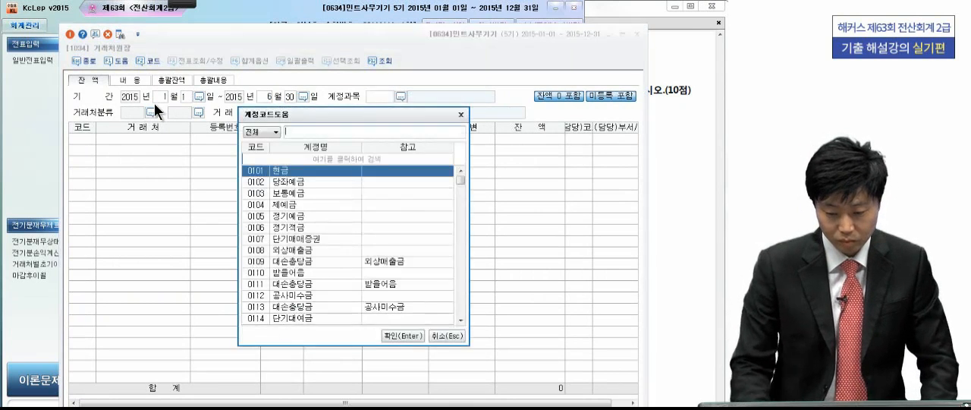
text(외상매)
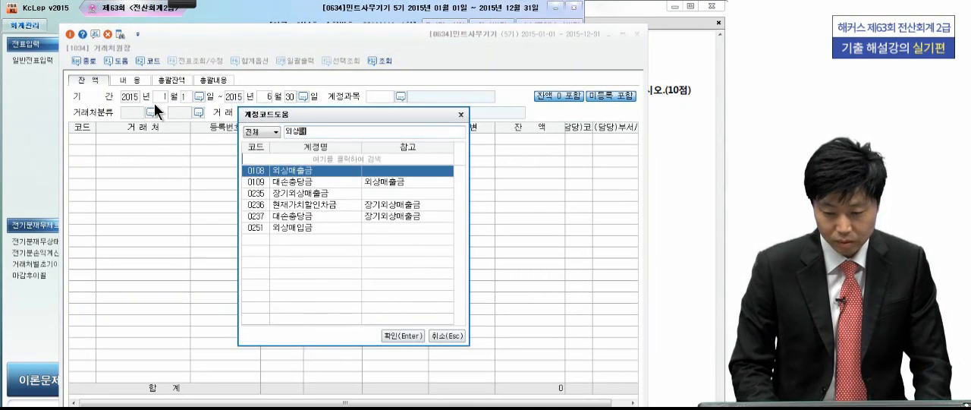
key(Return)
key(Return)
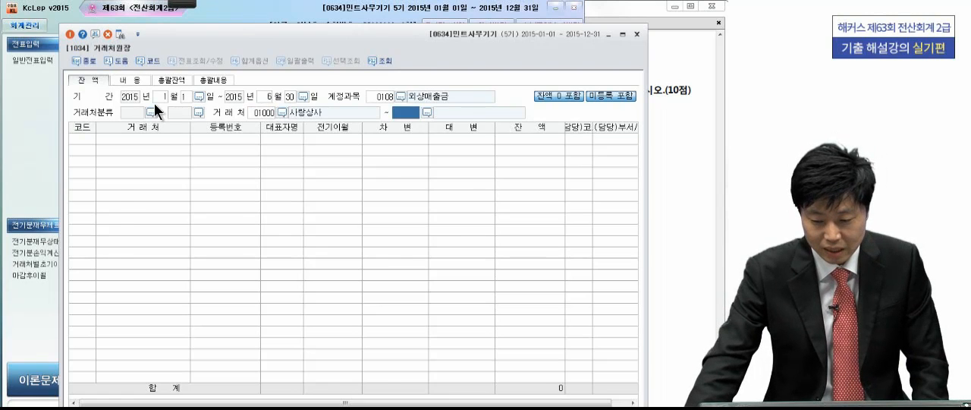
key(Return)
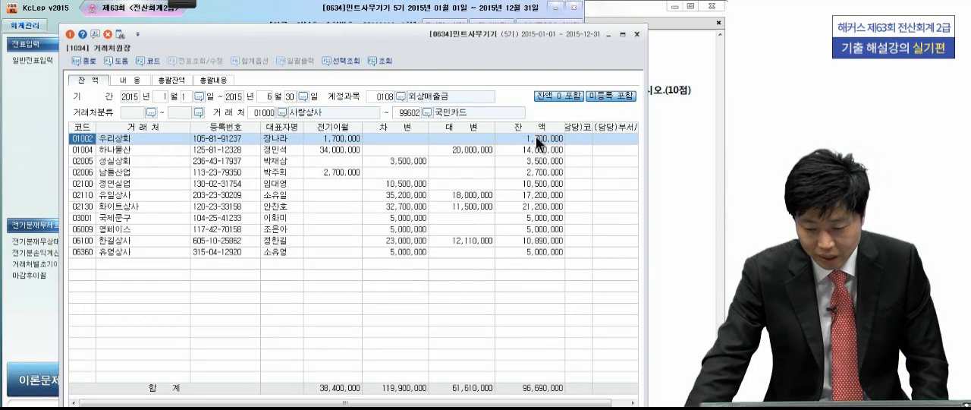
- Select the 잔액 of 02130 화이트상사 and circle it with the pen
click(530, 206)
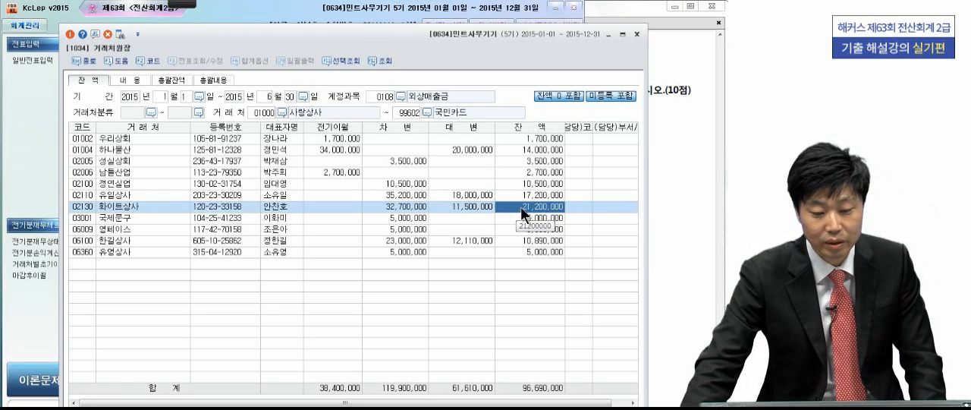
click(184, 3)
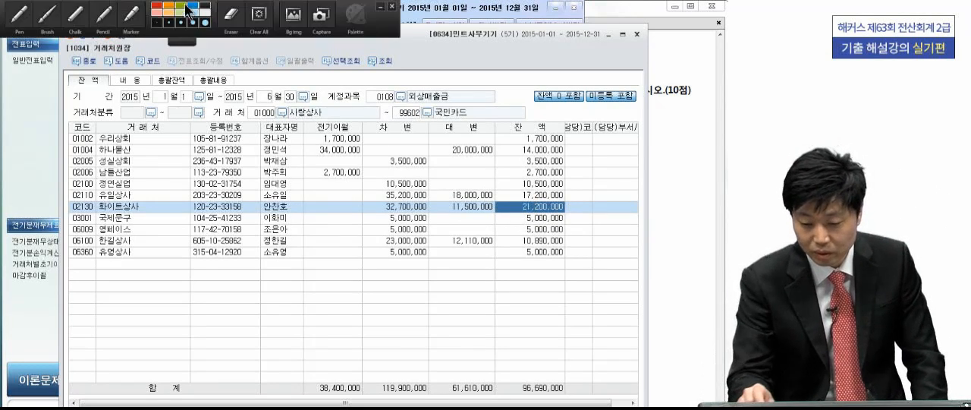
click(19, 15)
drag(567, 204, 563, 198)
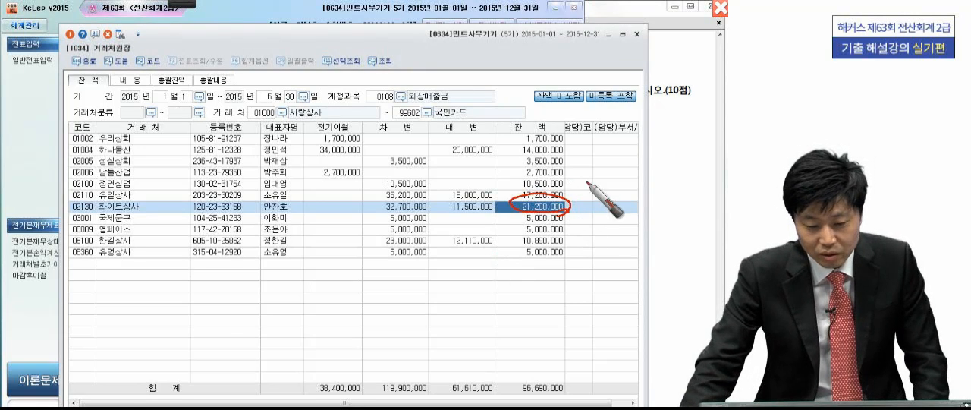
- Check 문제7 in the exam PDF again and close 거래처원장
click(671, 187)
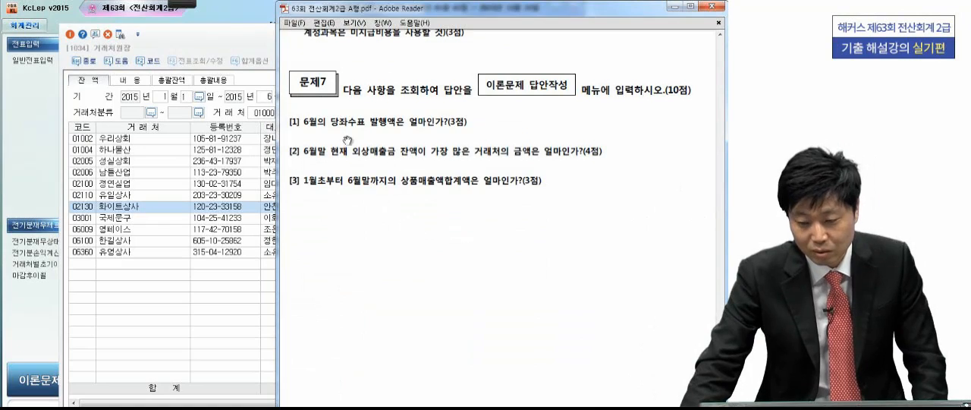
click(215, 46)
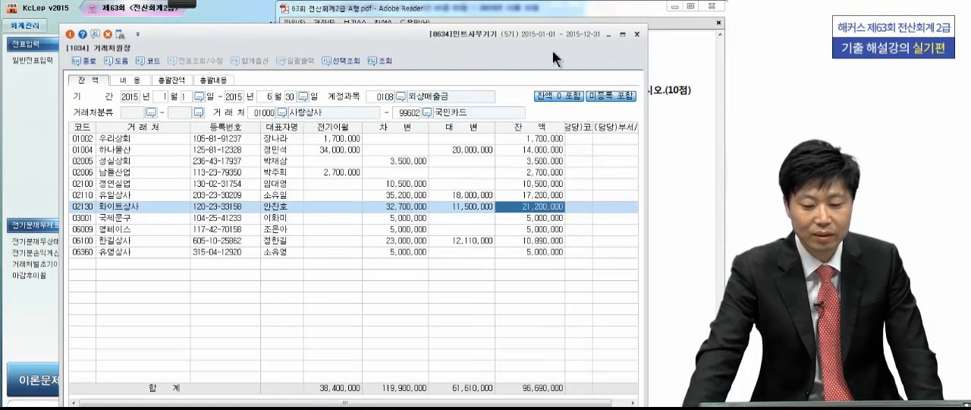
click(634, 34)
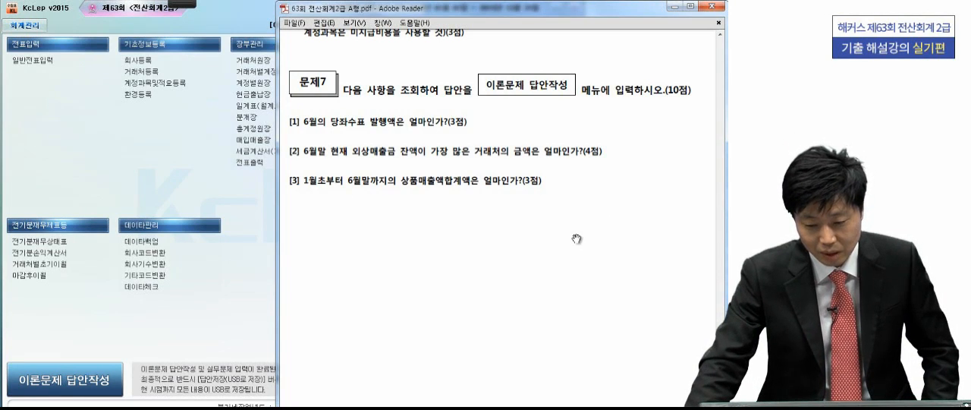
- Open 합계잔액시산표 and query it as of 30 June 2015
click(261, 198)
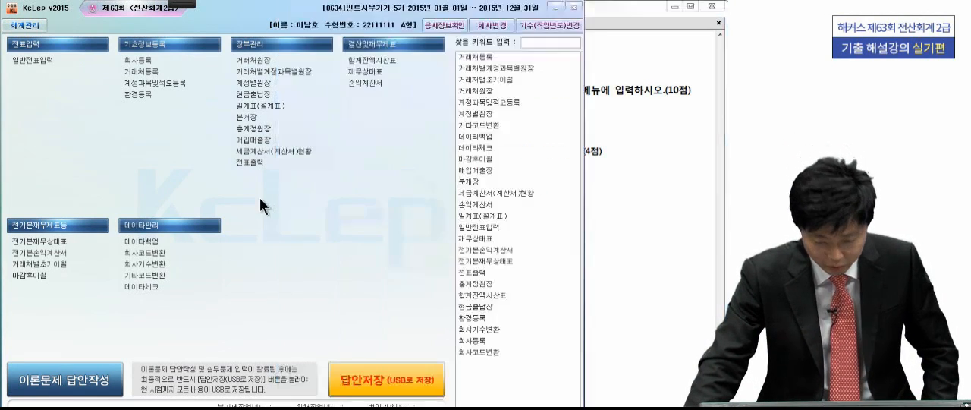
click(383, 60)
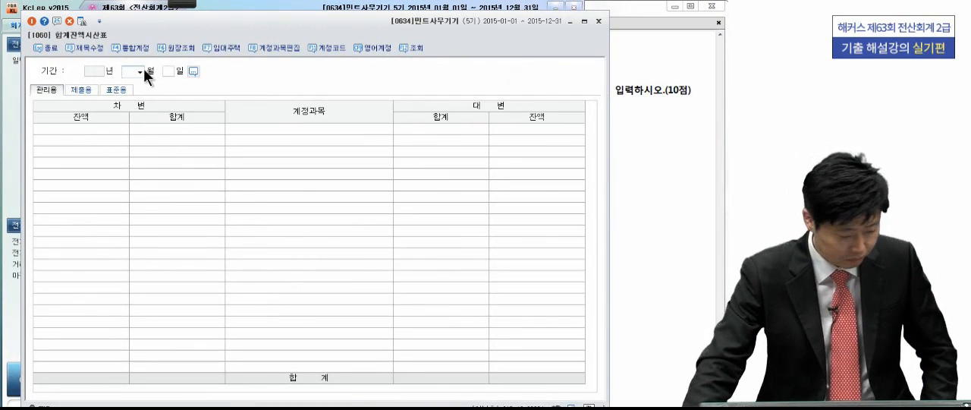
click(140, 72)
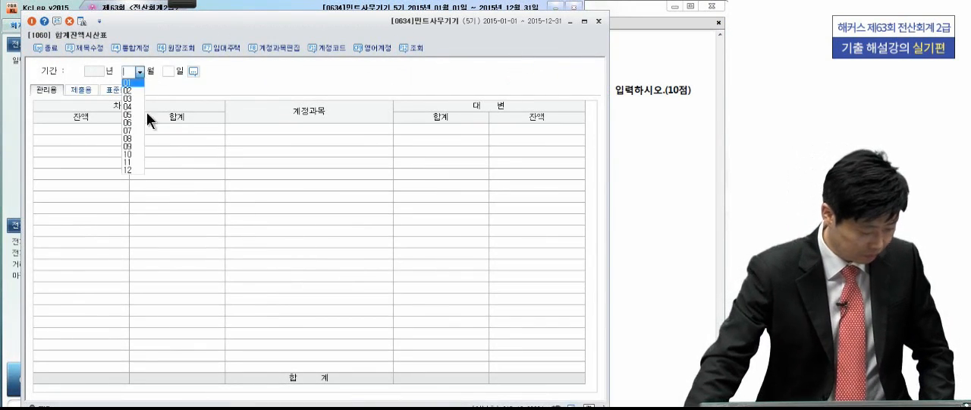
click(138, 123)
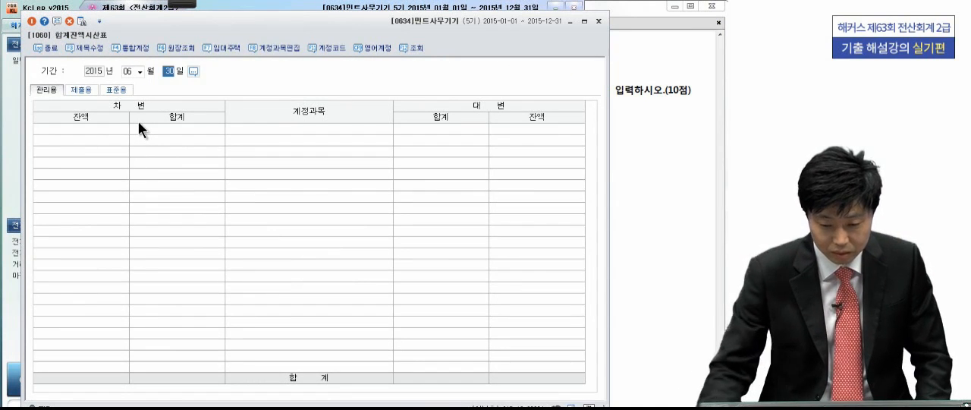
key(Return)
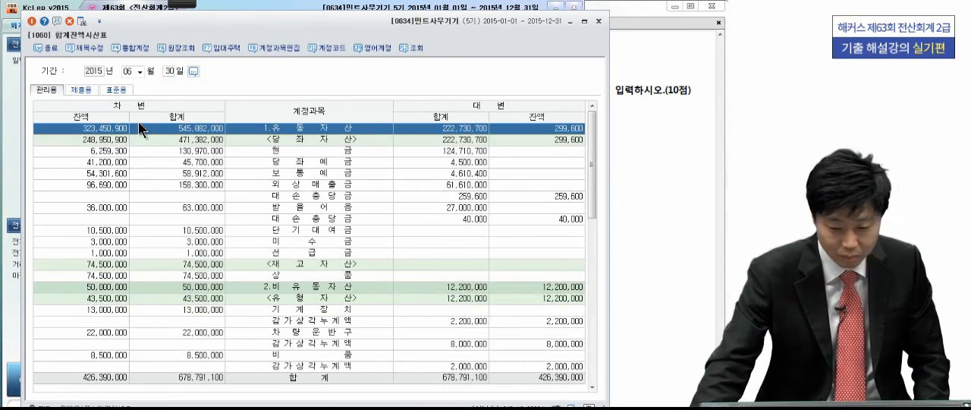
- Find and select the 상품매출 row in 합계잔액시산표
click(179, 194)
scroll(186, 193, down, 9)
scroll(190, 196, down, 2)
scroll(191, 195, up, 1)
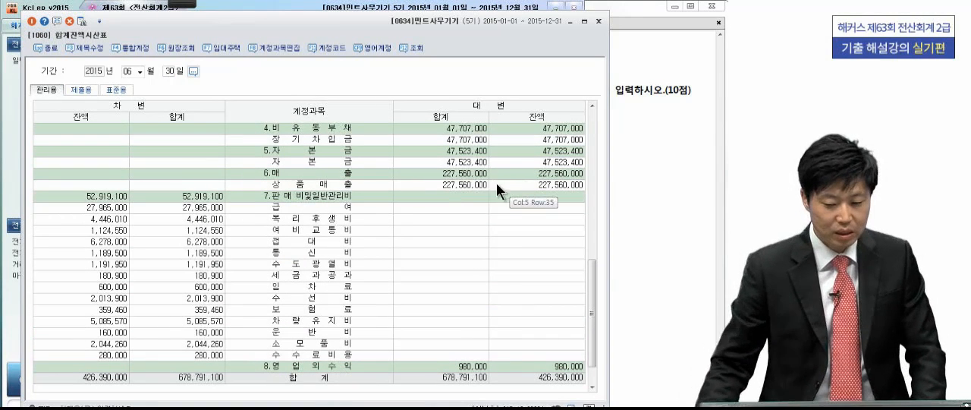
click(461, 186)
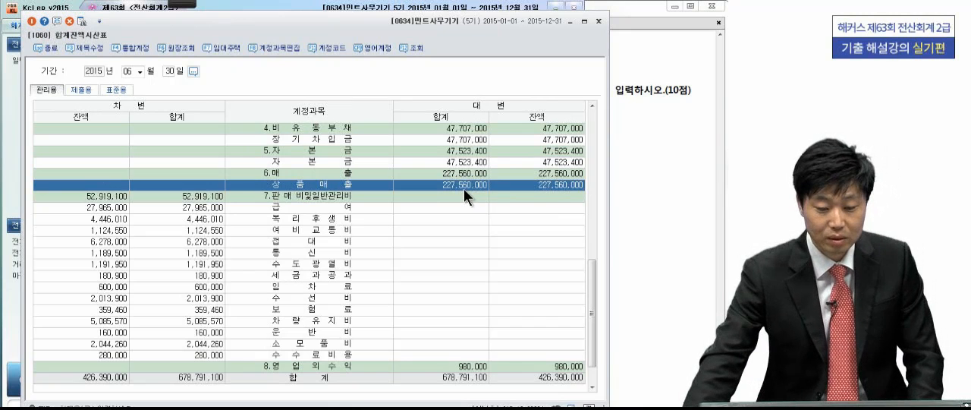
- Circle the credit 잔액 of 상품매출 with the pen and close 합계잔액시산표
mouse_move(180, 4)
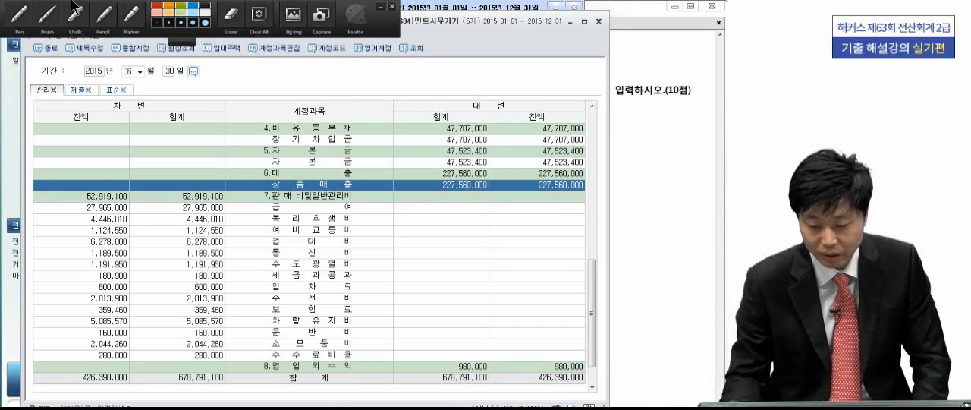
click(20, 16)
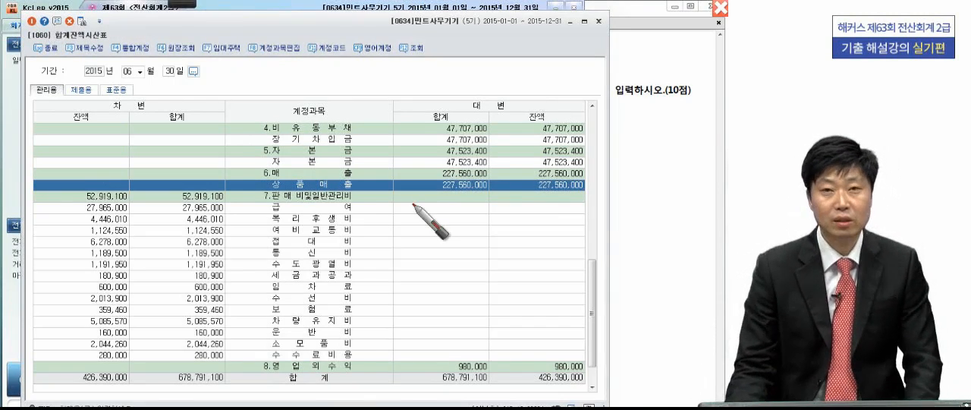
mouse_move(583, 186)
mouse_down()
mouse_move(590, 196)
mouse_move(550, 185)
mouse_up()
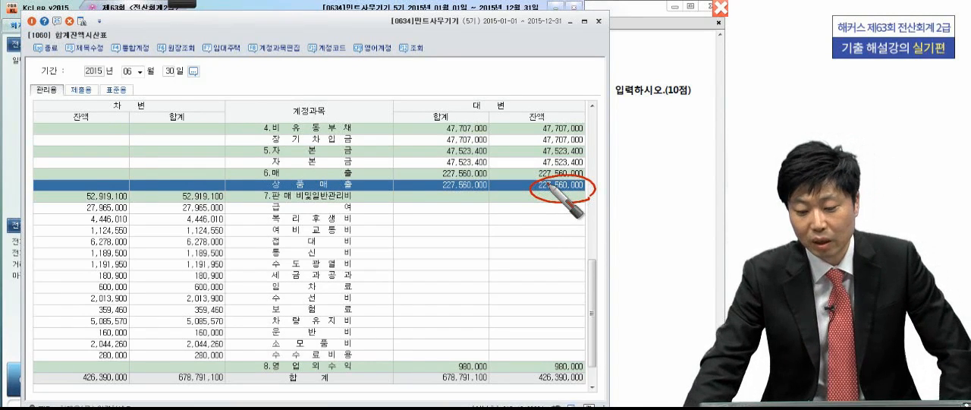
key(Escape)
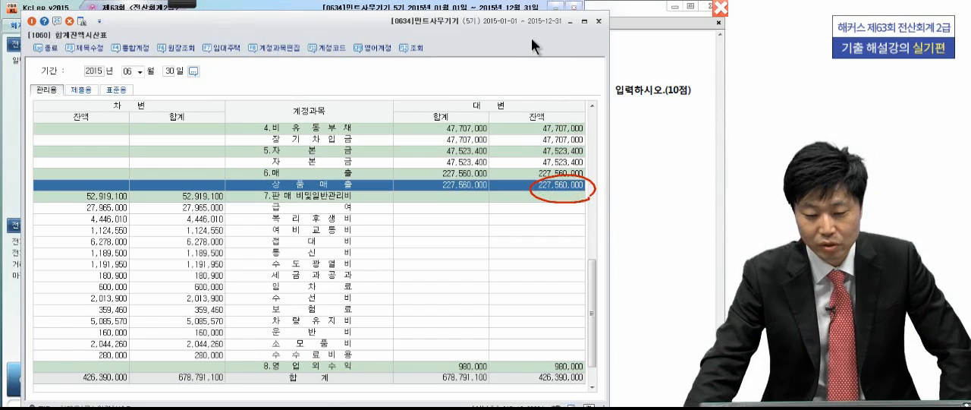
click(599, 23)
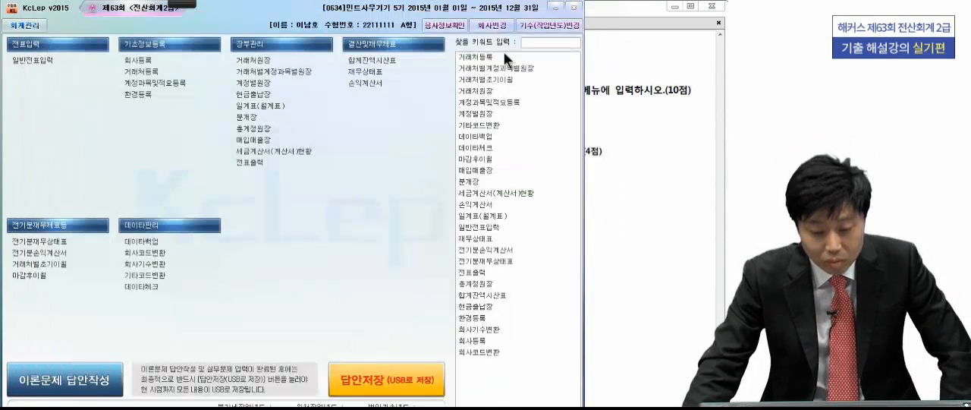
- Open 일계표(월계표) and query the period from 1 January to 30 June 2015
click(259, 108)
text(1)
key(Return)
key(Return)
text(6)
key(Return)
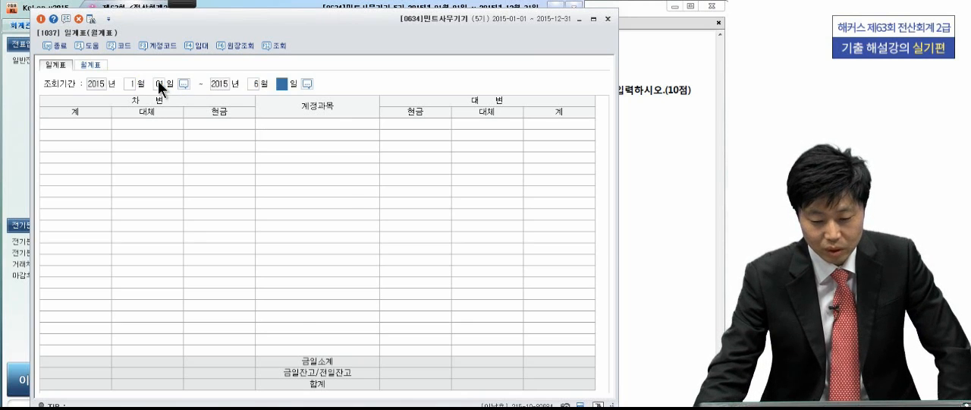
key(Return)
- Select the credit 계 of 상품매출 in 일계표, close the report and return to the exam PDF
click(226, 216)
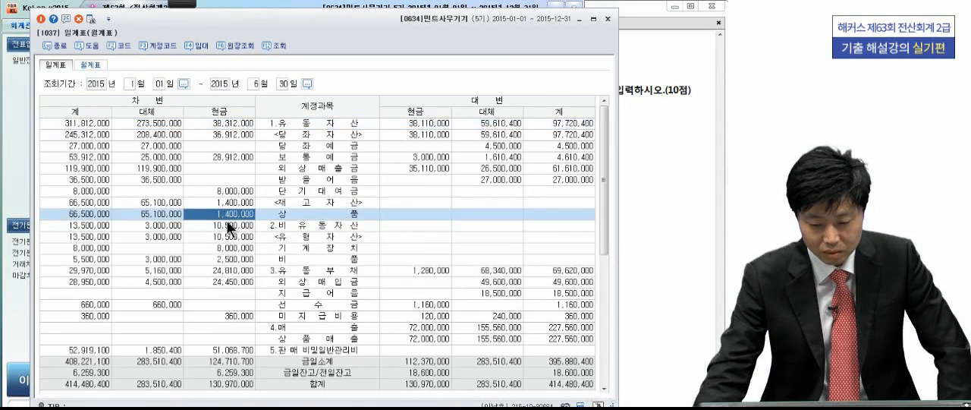
scroll(228, 219, down, 4)
scroll(227, 219, up, 4)
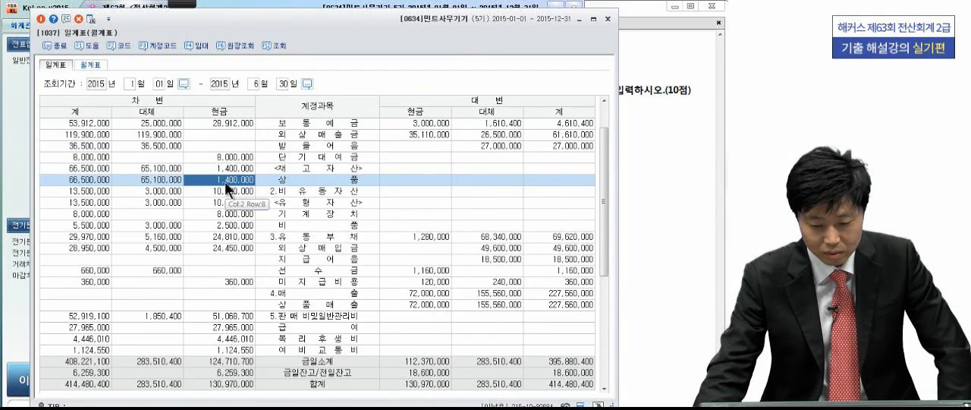
scroll(224, 181, down, 1)
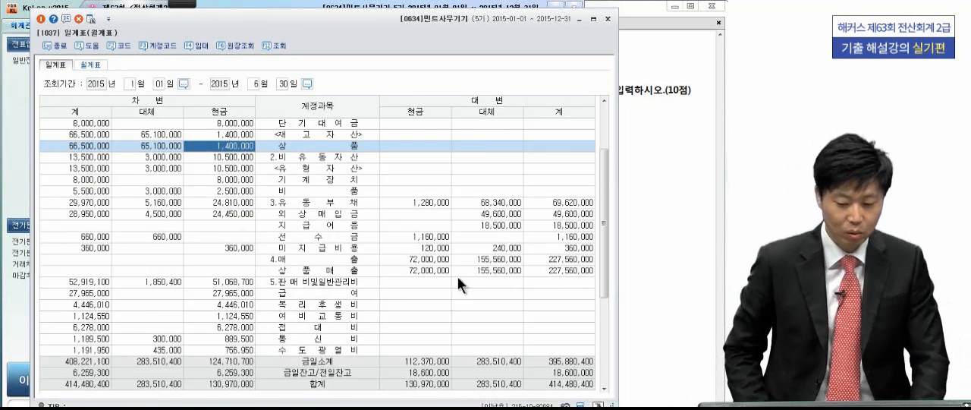
click(566, 270)
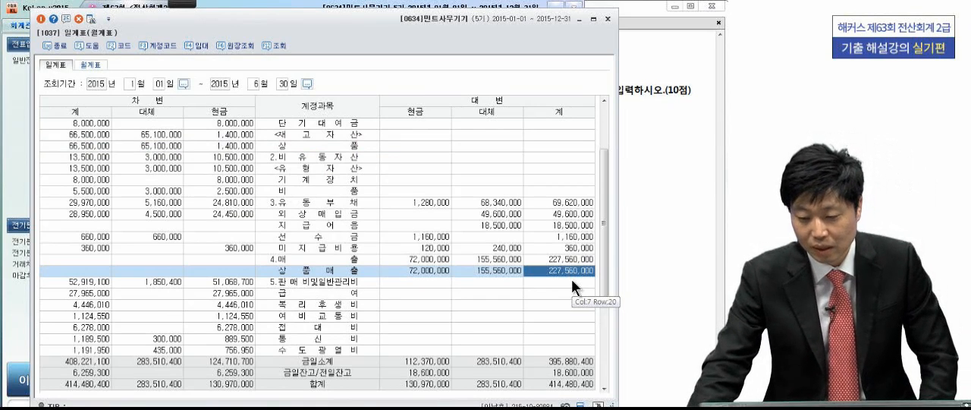
click(607, 18)
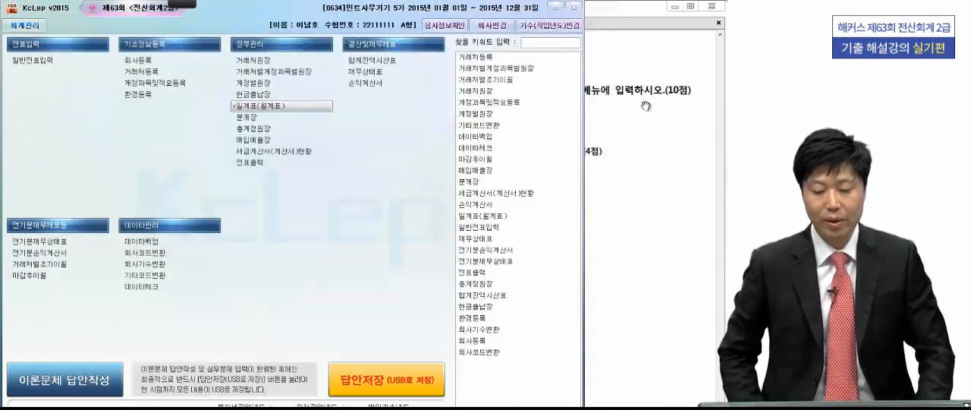
click(646, 106)
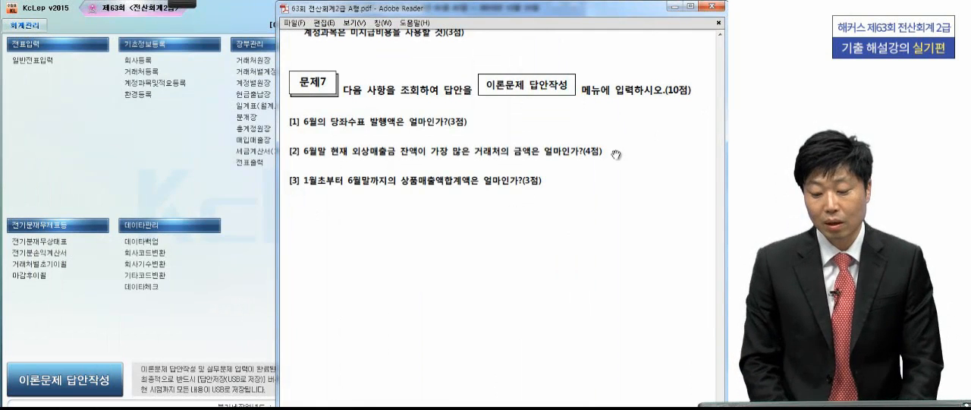